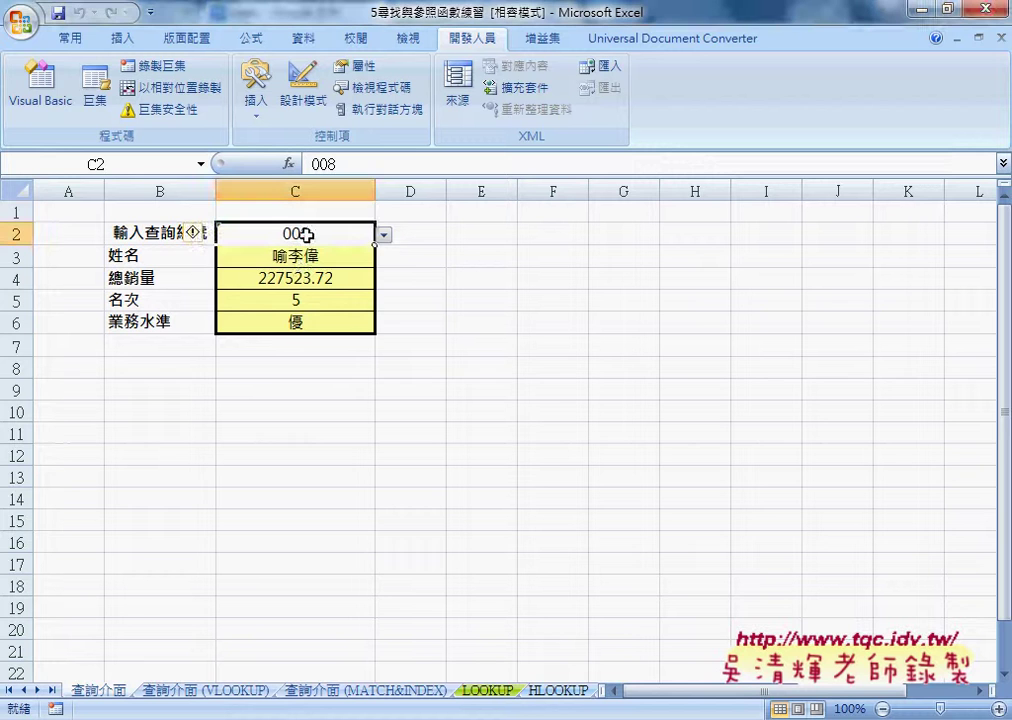
Step: Query ID 001 in C2, then inspect the ID and record rows on the LOOKUP sheet
left_click(384, 235)
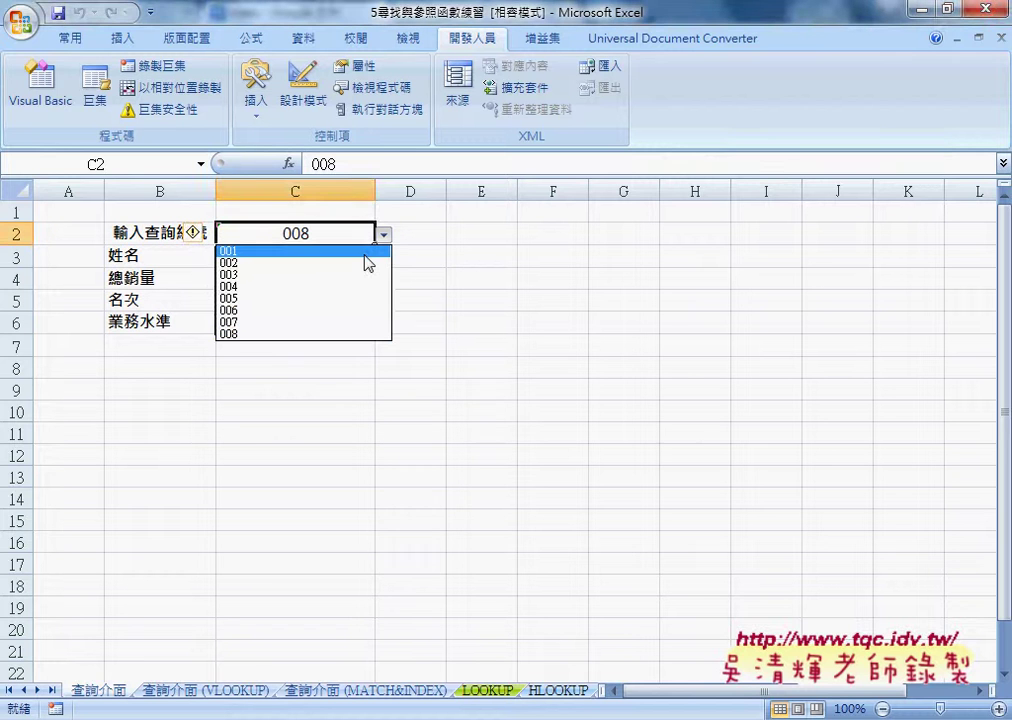
left_click(300, 251)
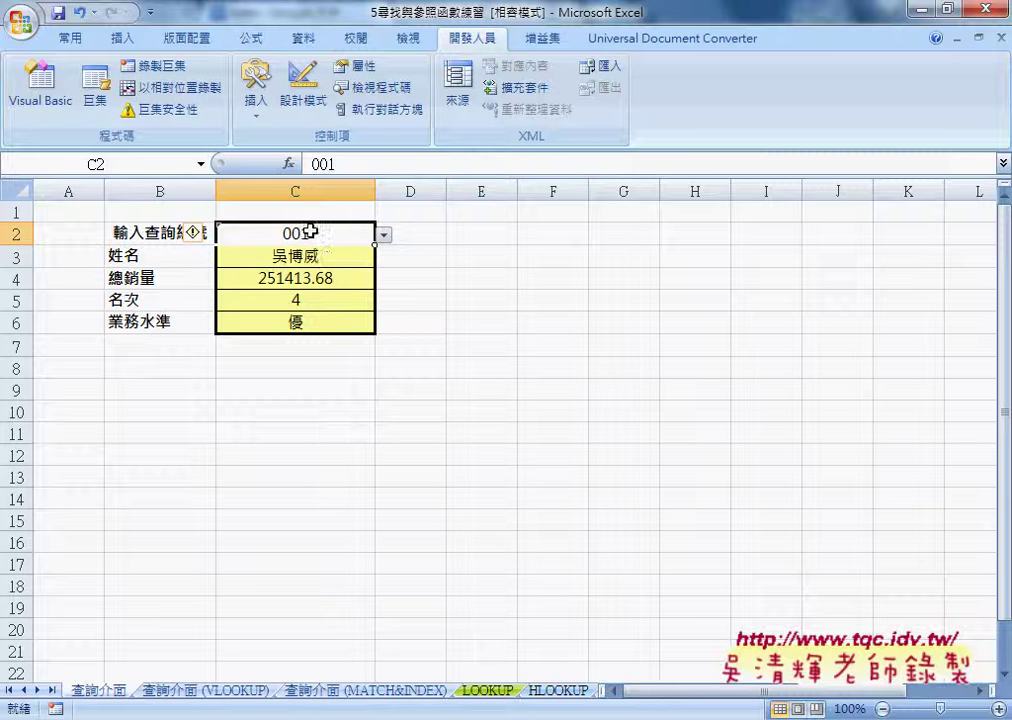
left_click(488, 691)
left_click(70, 233)
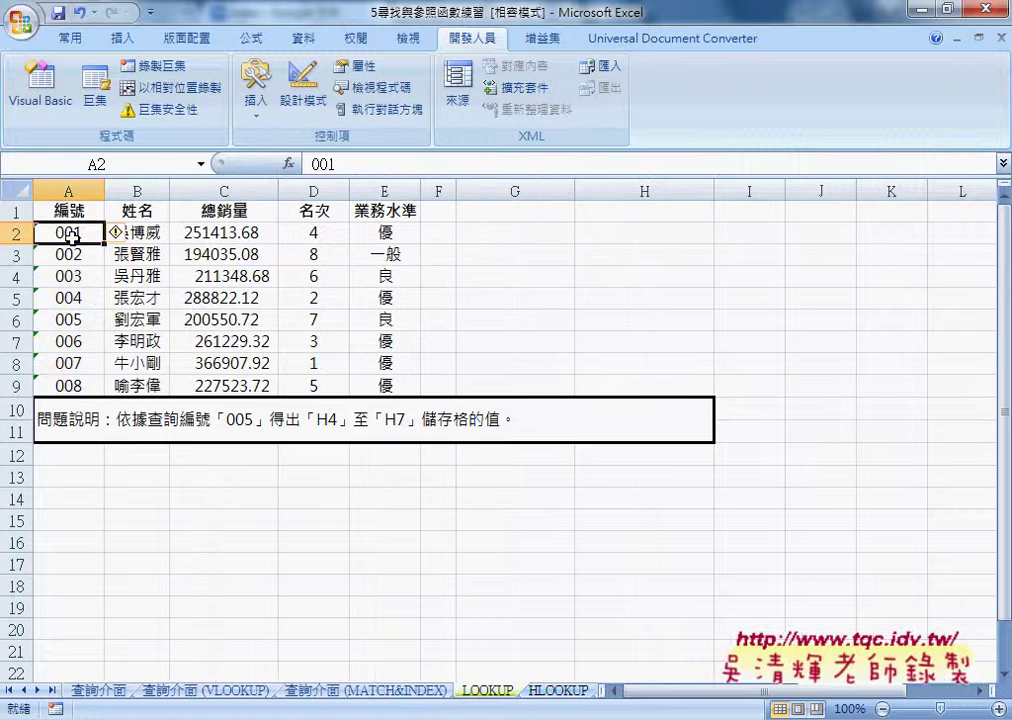
left_click(68, 262)
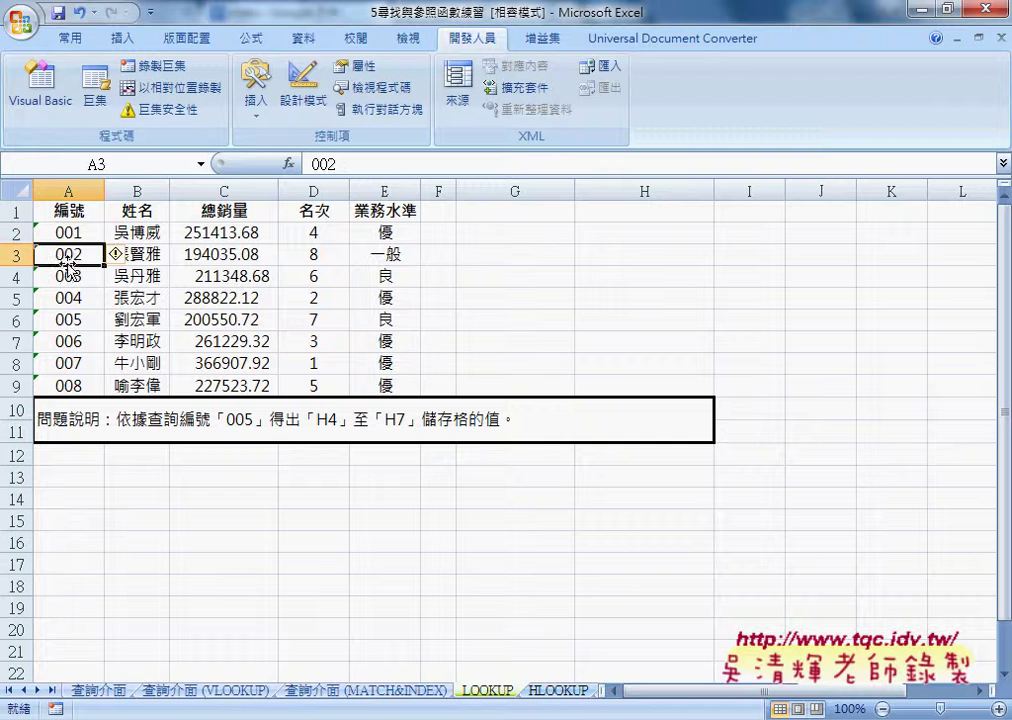
left_click(138, 255)
left_click_drag(187, 258, 380, 255)
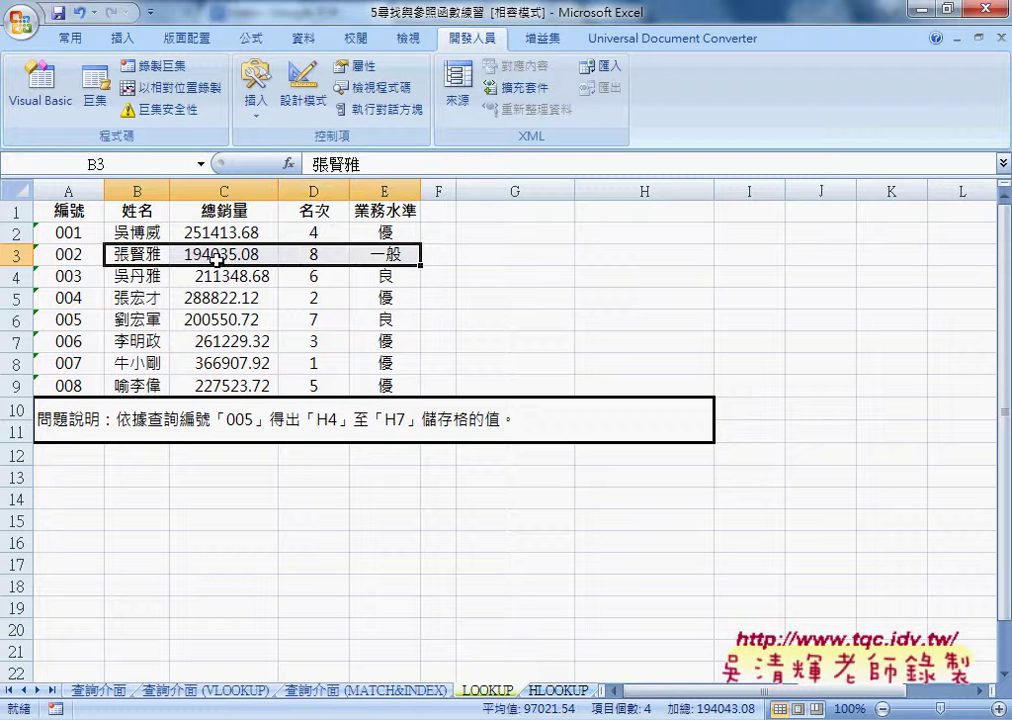
Step: Back on 查詢介面, review the results C3:C6 and reopen C2's ID list
left_click(100, 690)
left_click_drag(315, 256, 313, 327)
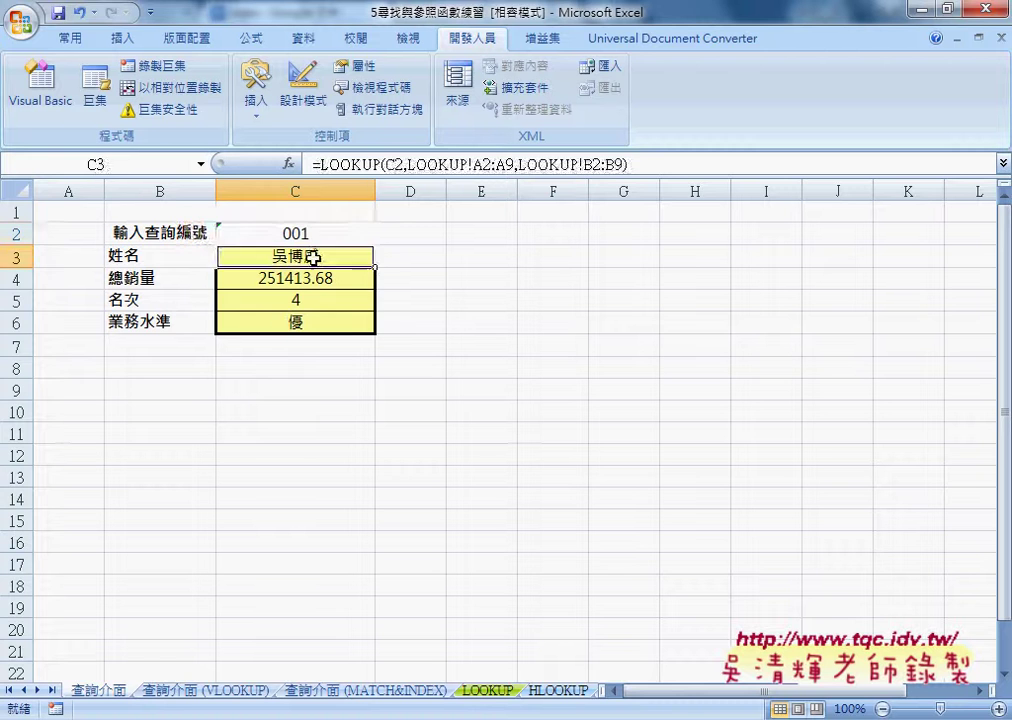
left_click(322, 233)
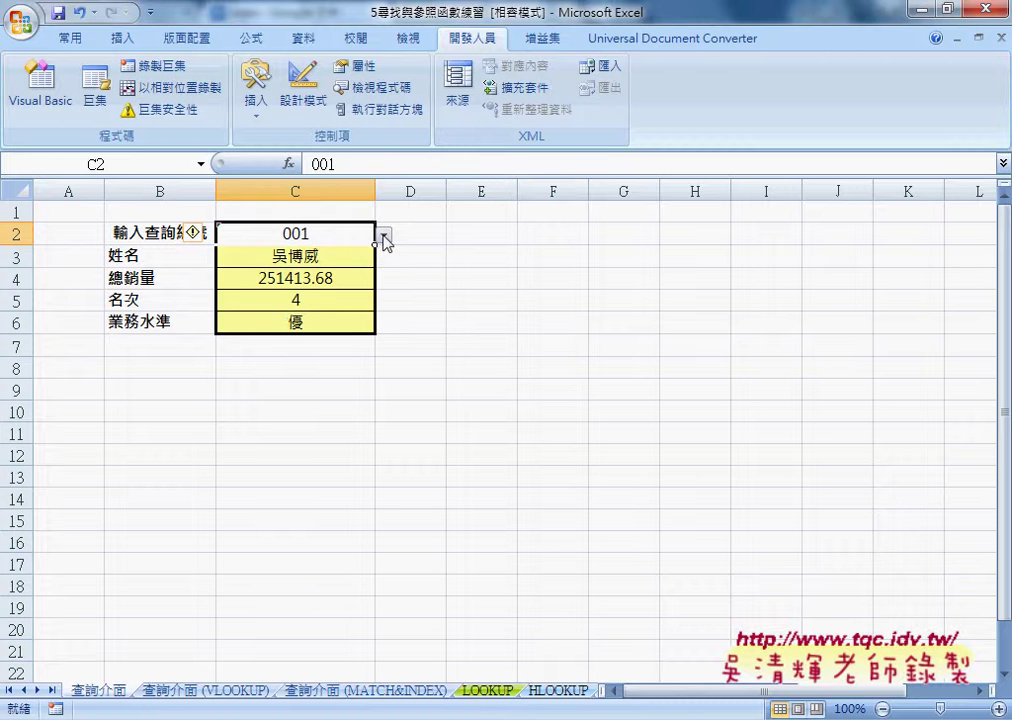
left_click(384, 238)
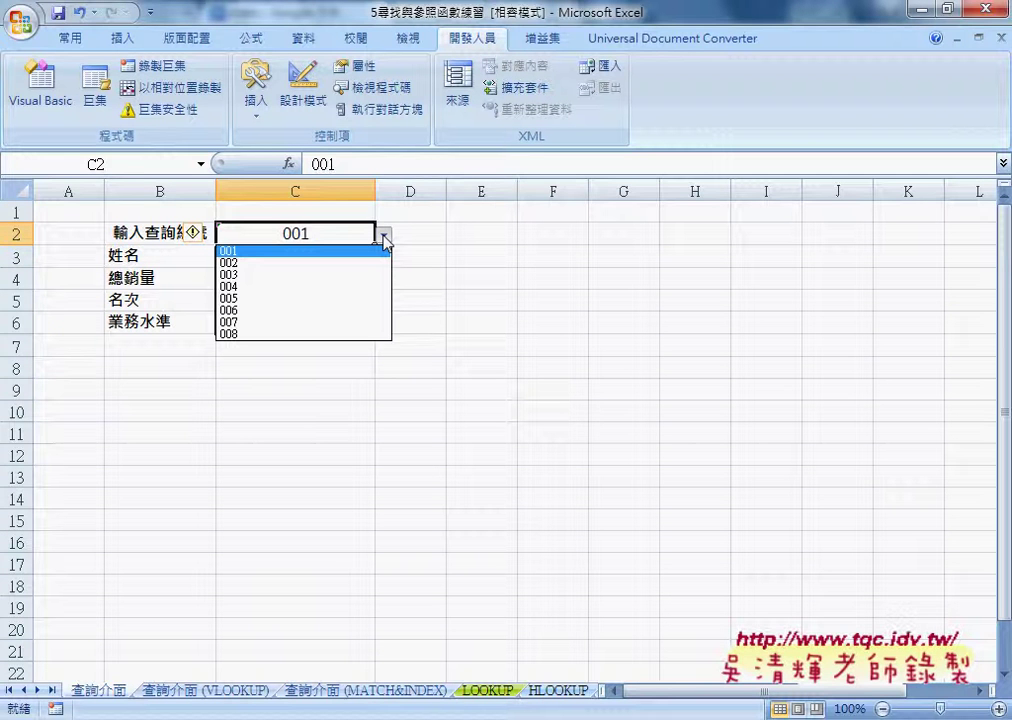
left_click(256, 48)
left_click(258, 46)
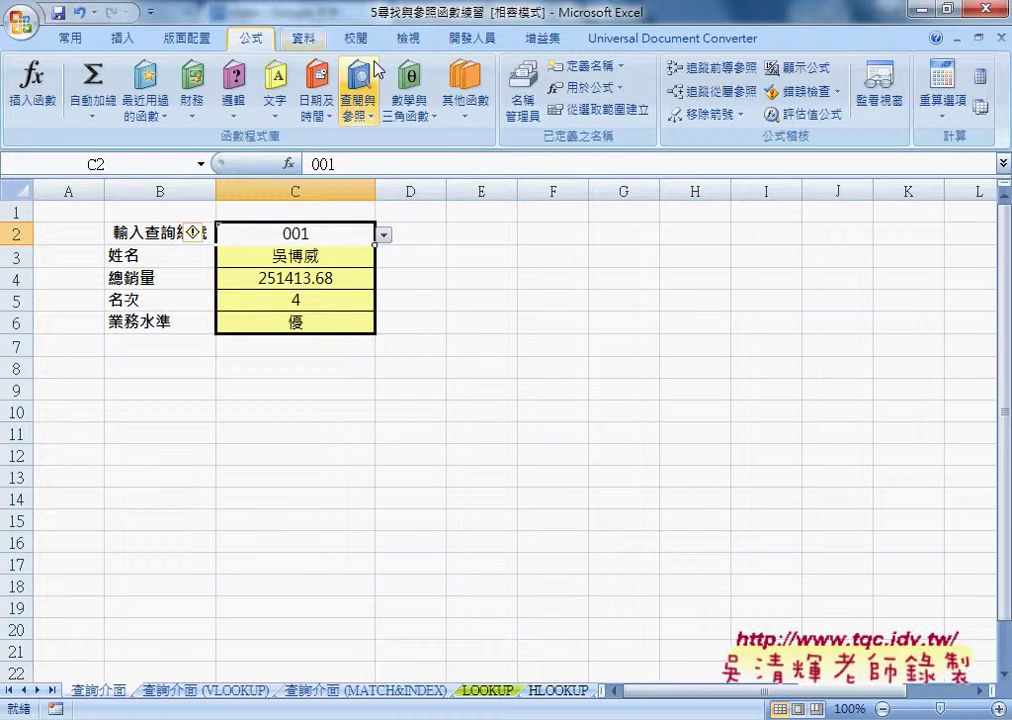
left_click(523, 100)
left_click(486, 224)
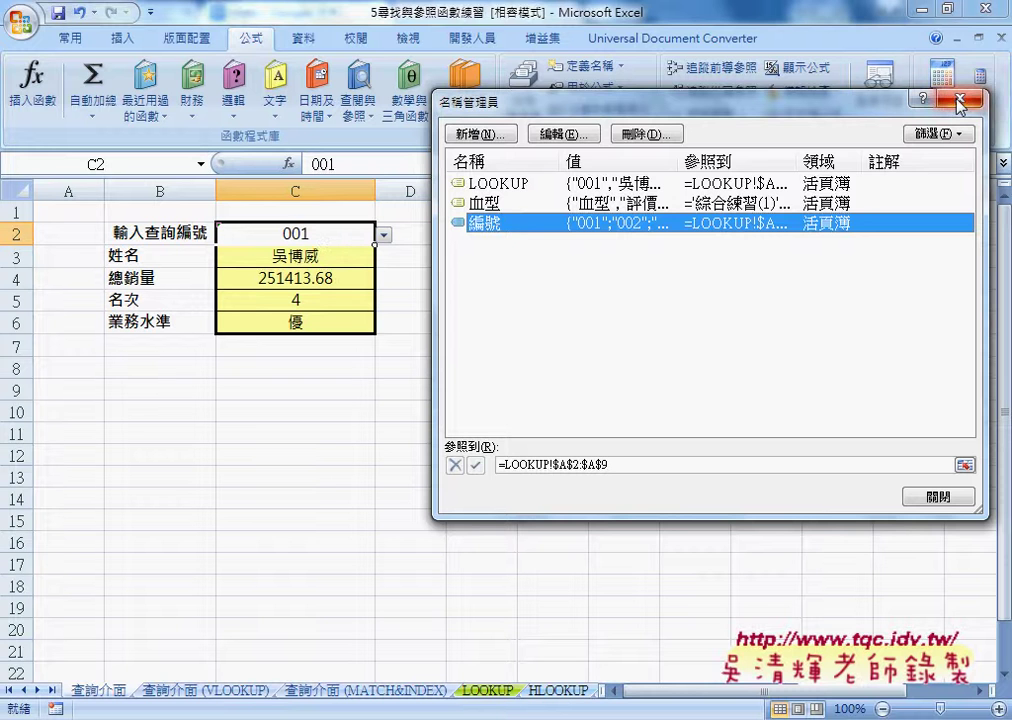
key("Escape")
left_click(315, 40)
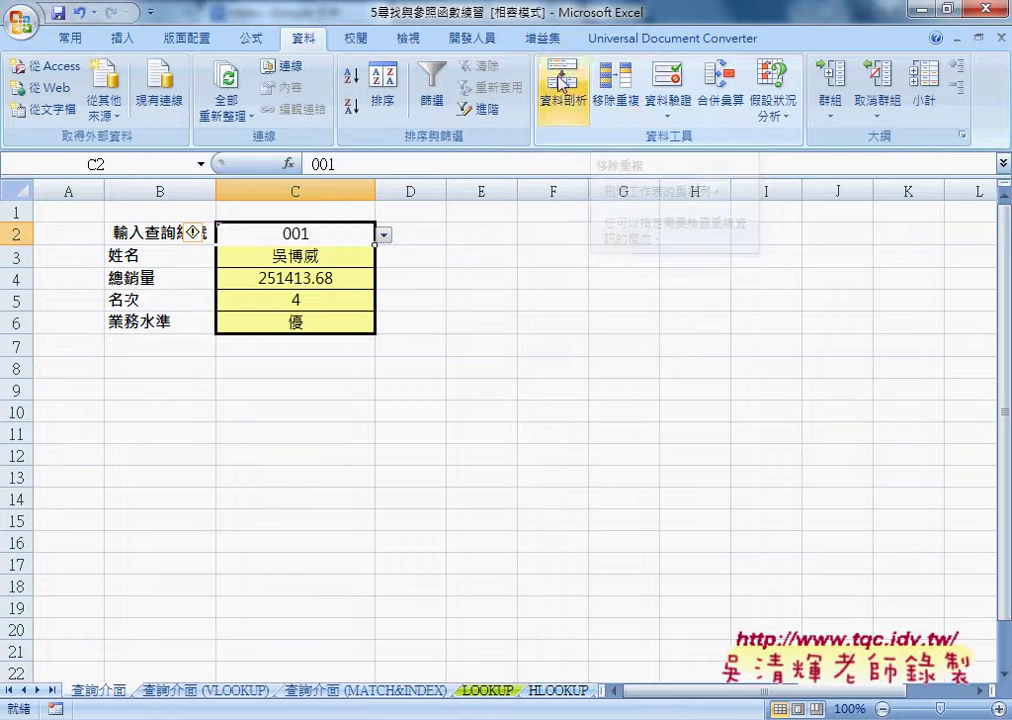
Step: Check C2's =編號 validation source, then query ID 002 for sales 194035.08, rank 8, 一般
left_click(660, 80)
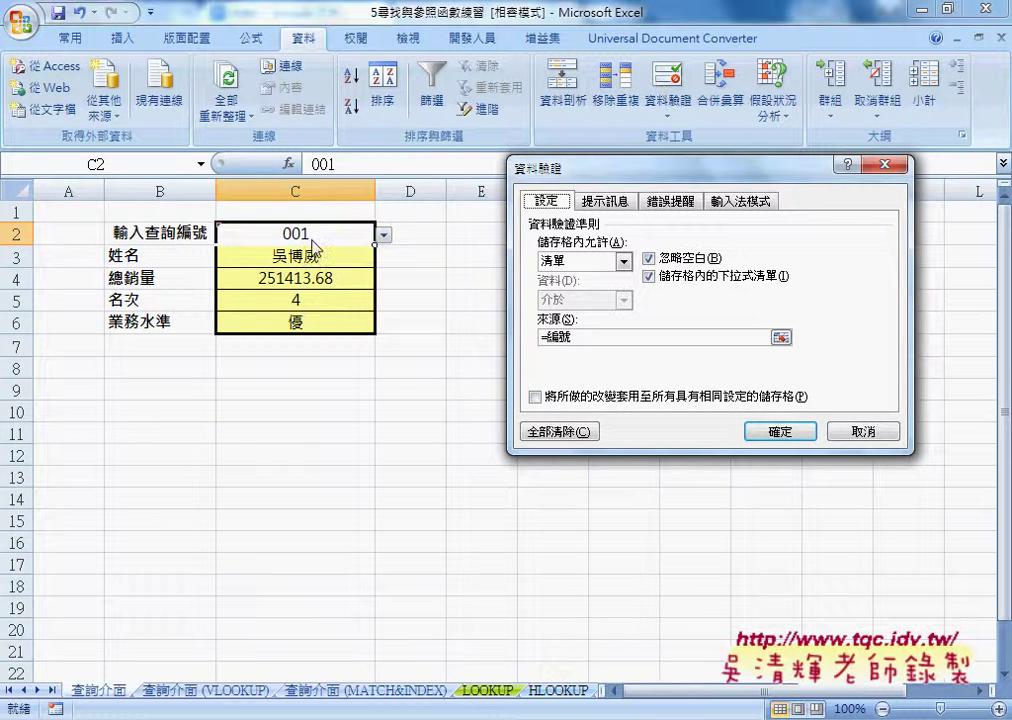
left_click(862, 432)
left_click(384, 234)
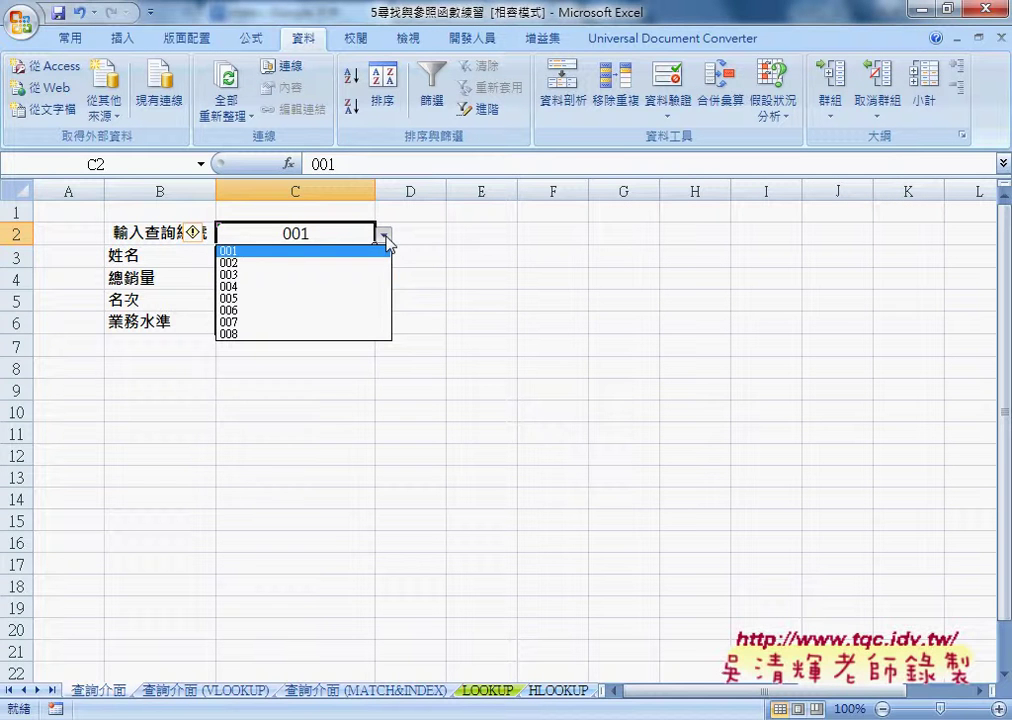
left_click(333, 264)
left_click_drag(340, 256, 328, 322)
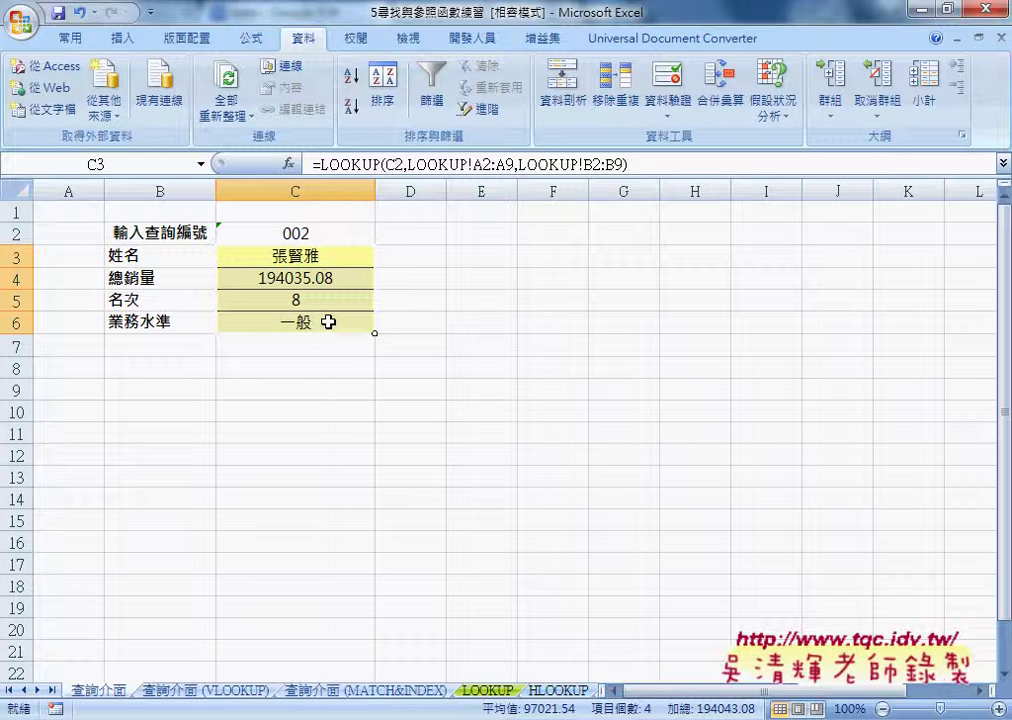
left_click(310, 235)
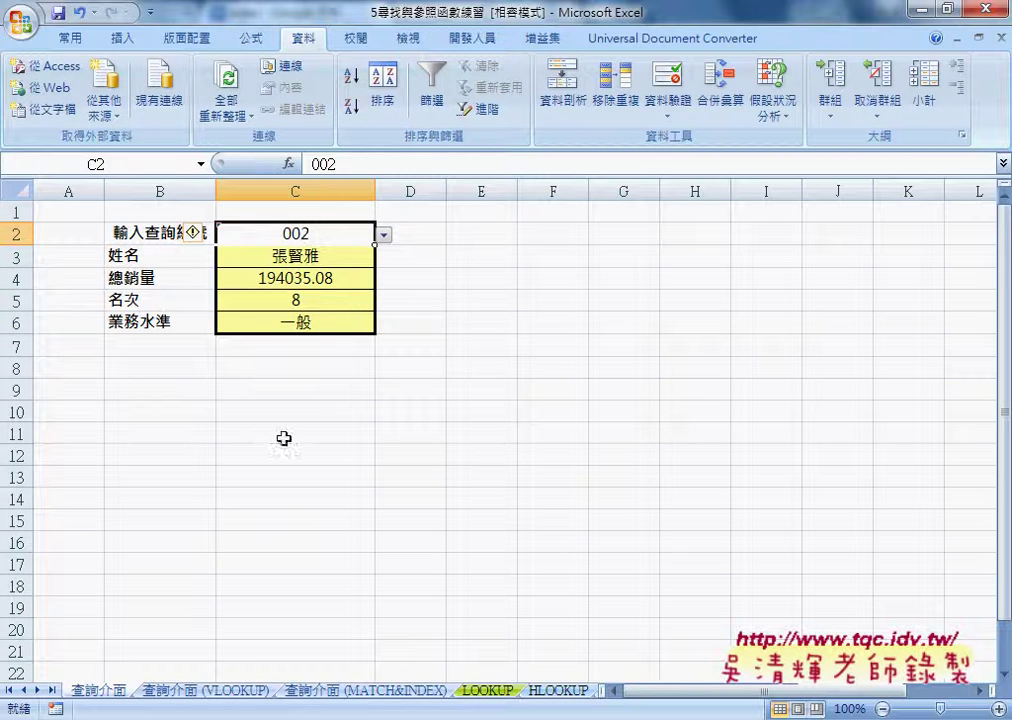
Step: On the 查詢介面 (VLOOKUP) sheet, query ID 003 in C2
left_click(240, 689)
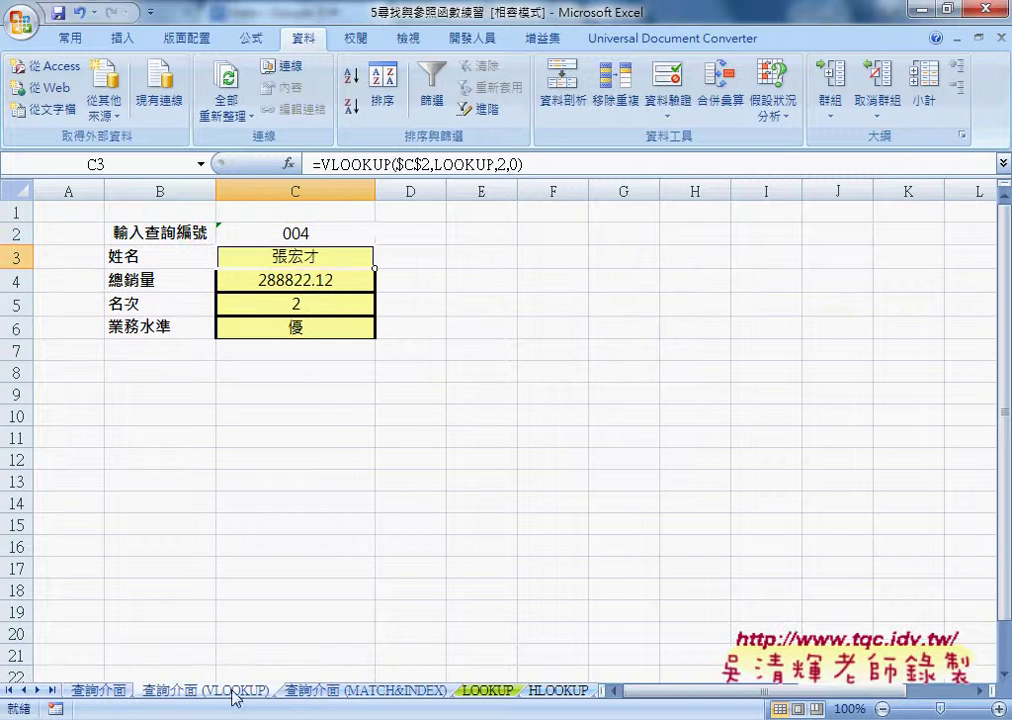
left_click(361, 232)
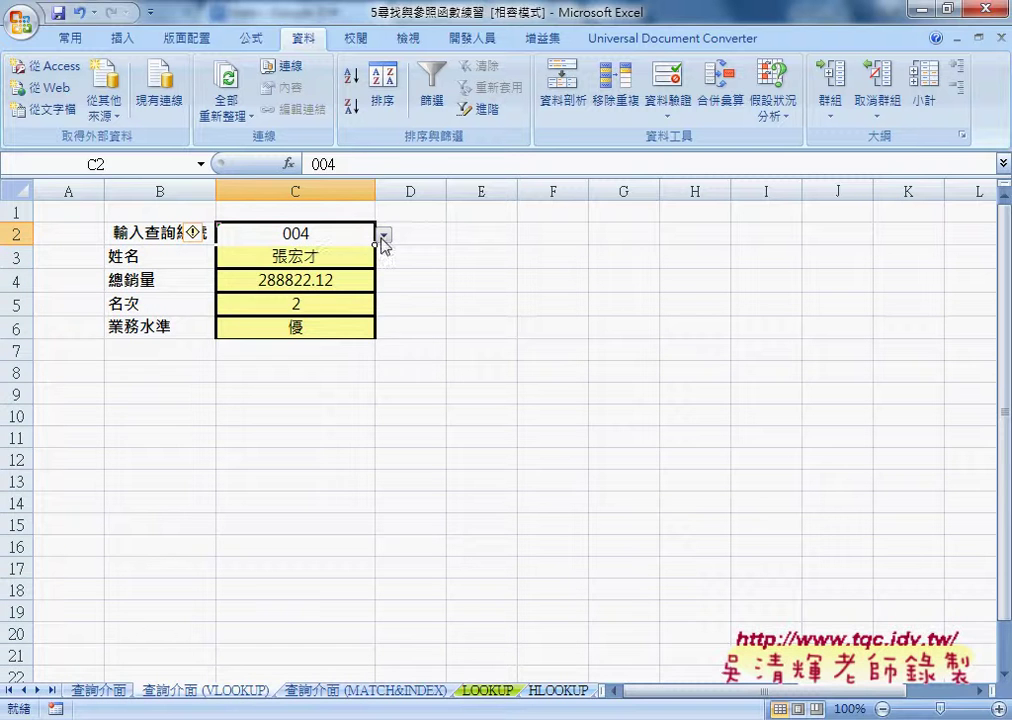
left_click(383, 234)
left_click(356, 275)
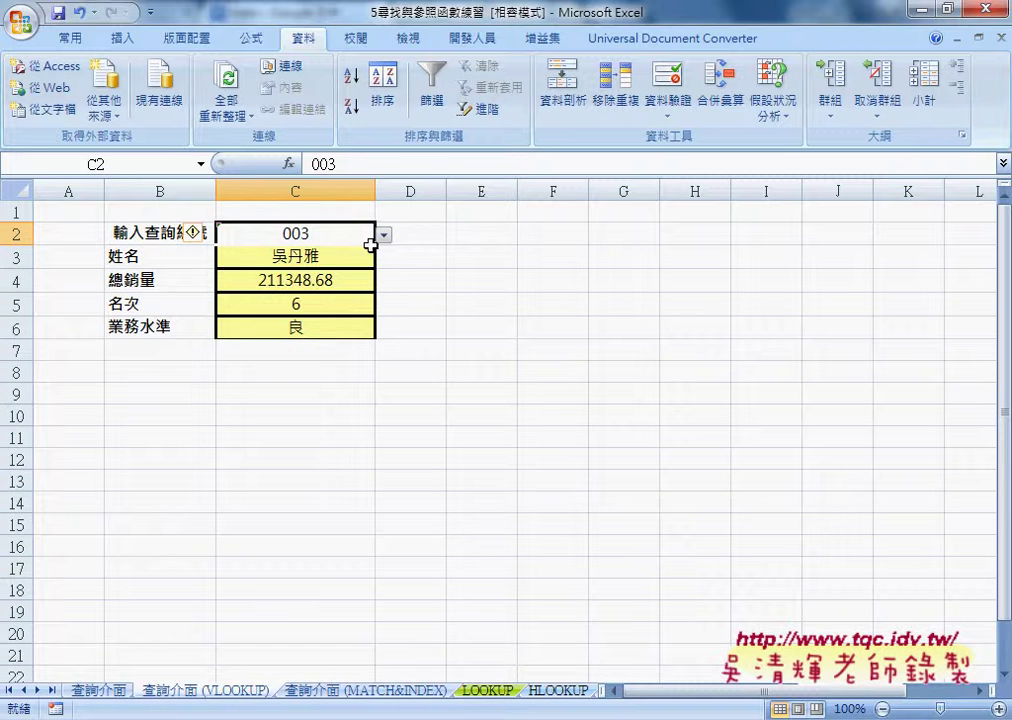
Step: Show the Function Arguments of C3's =VLOOKUP($C$2,LOOKUP,2,0) and inspect Table_array
left_click(325, 257)
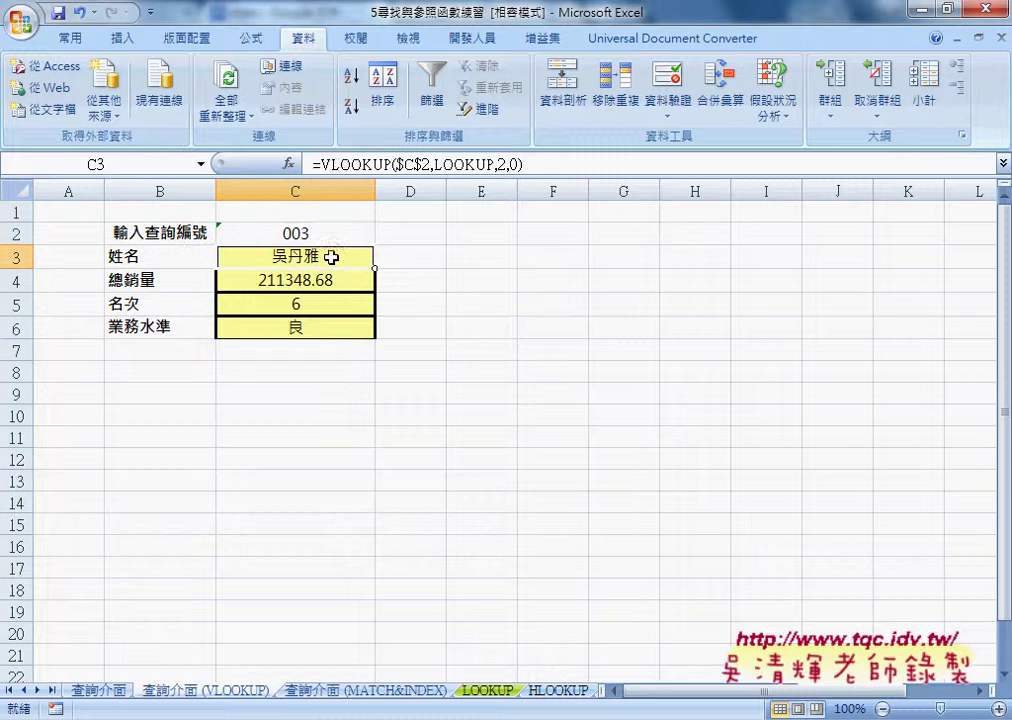
left_click(342, 164)
left_click(289, 164)
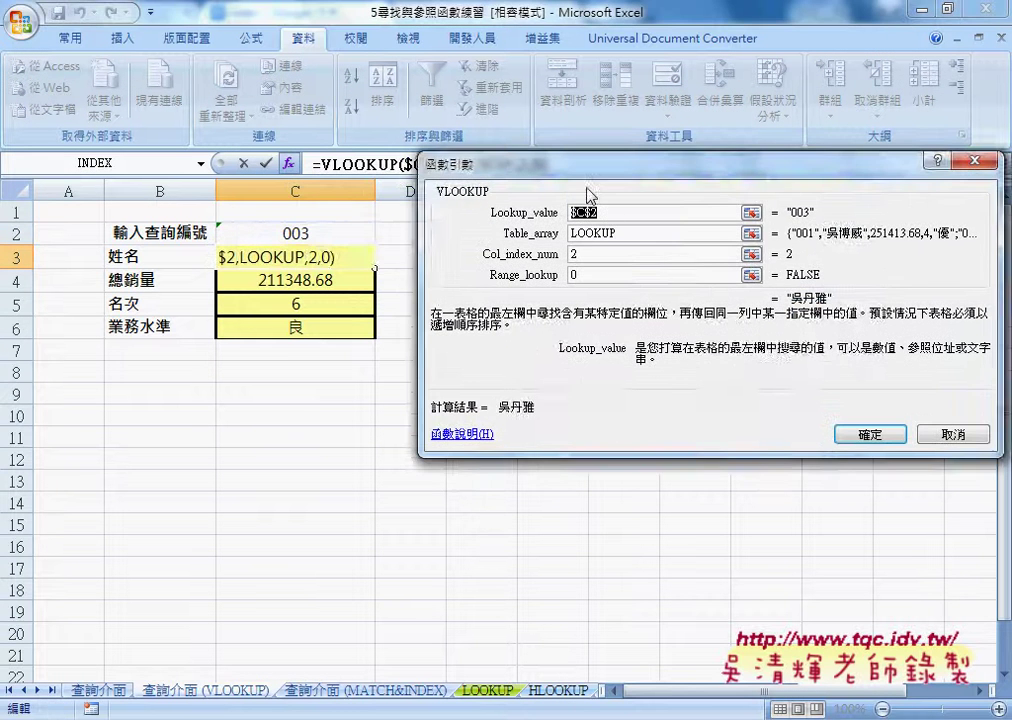
mouse_move(583, 194)
left_mouse_down()
mouse_move(378, 292)
mouse_move(361, 357)
left_mouse_up()
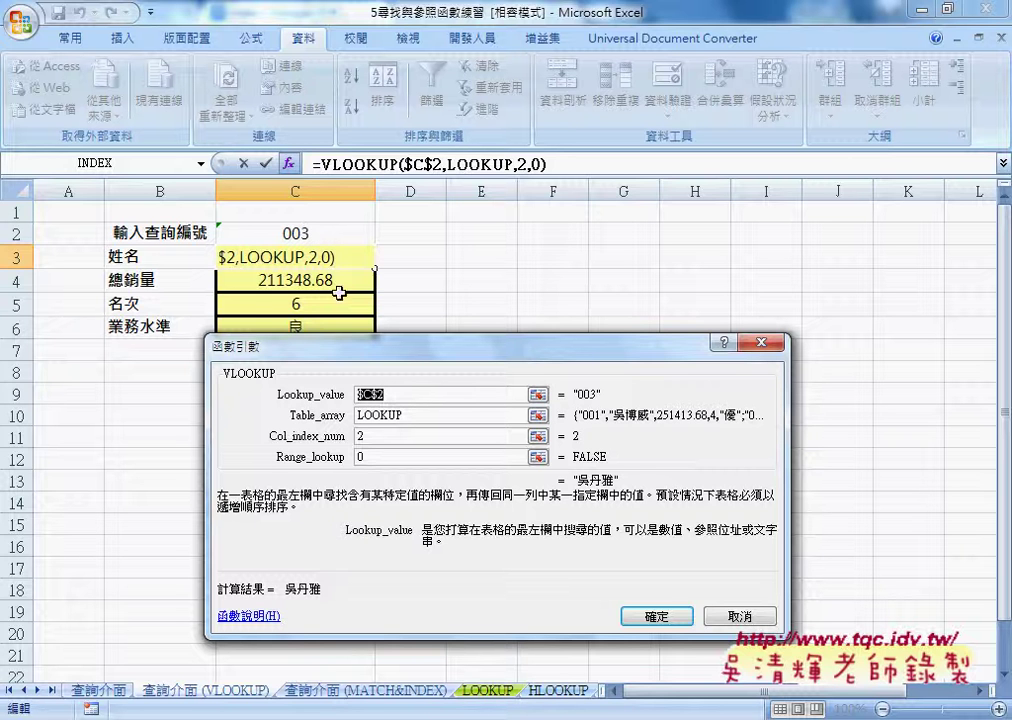
left_click(416, 413)
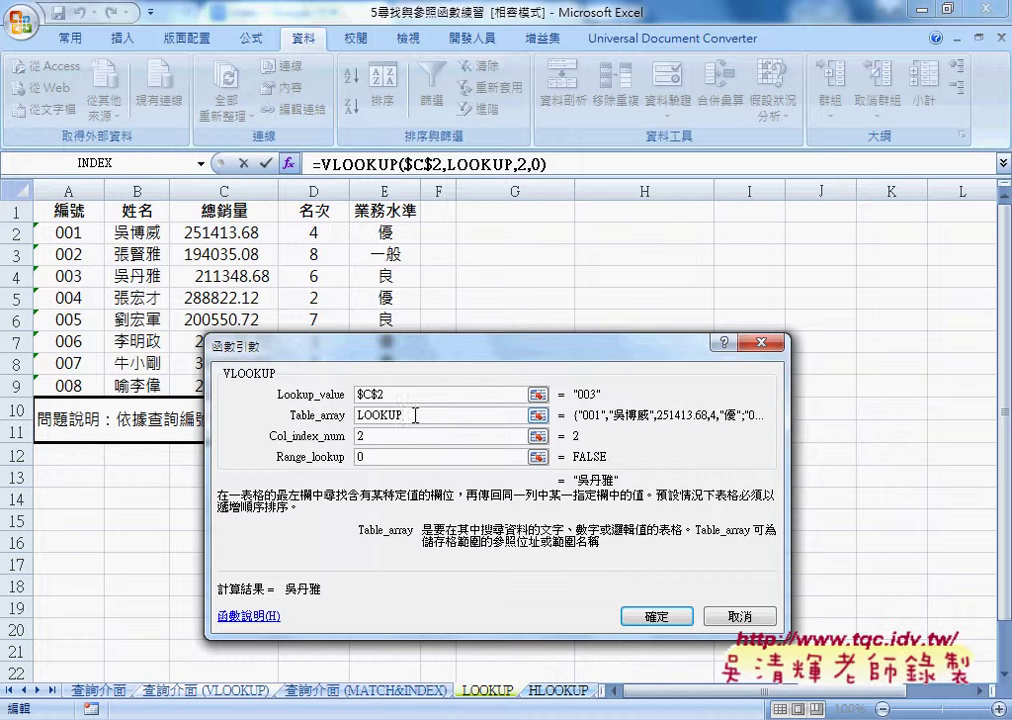
key("shift+Home")
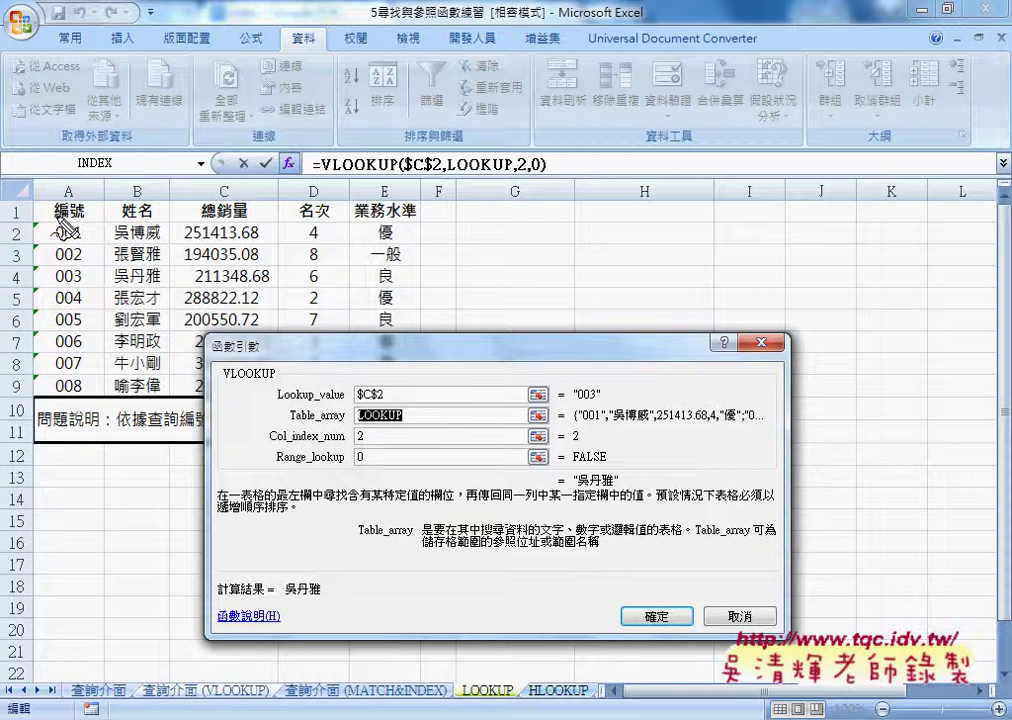
left_click_drag(38, 202, 38, 380)
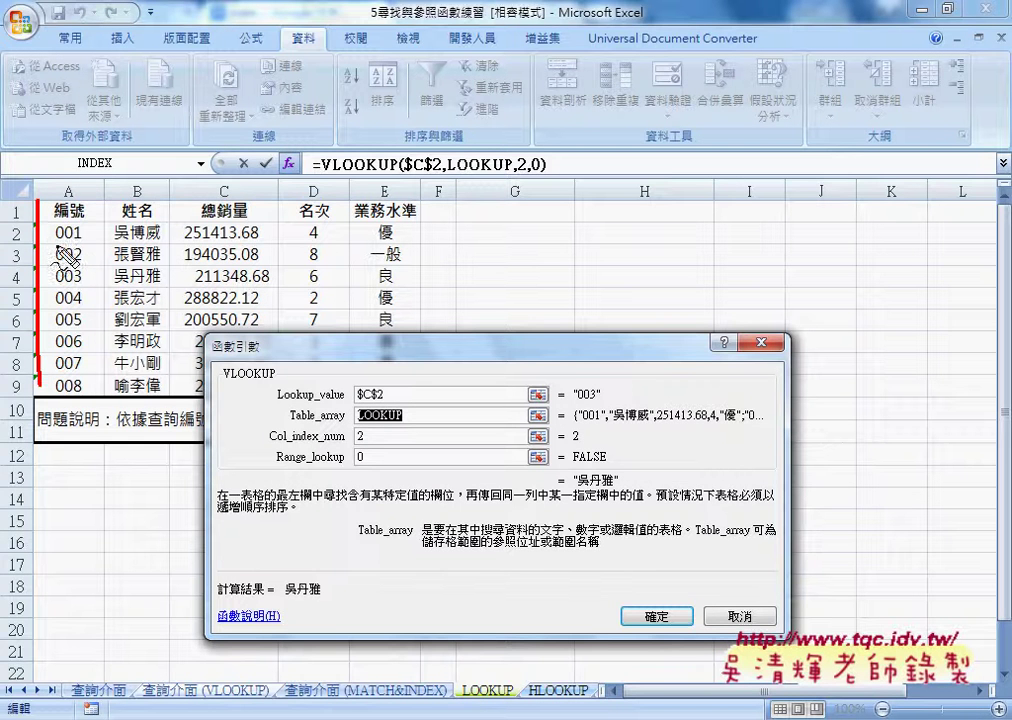
mouse_move(38, 200)
left_mouse_down()
mouse_move(443, 205)
mouse_move(435, 395)
left_mouse_up()
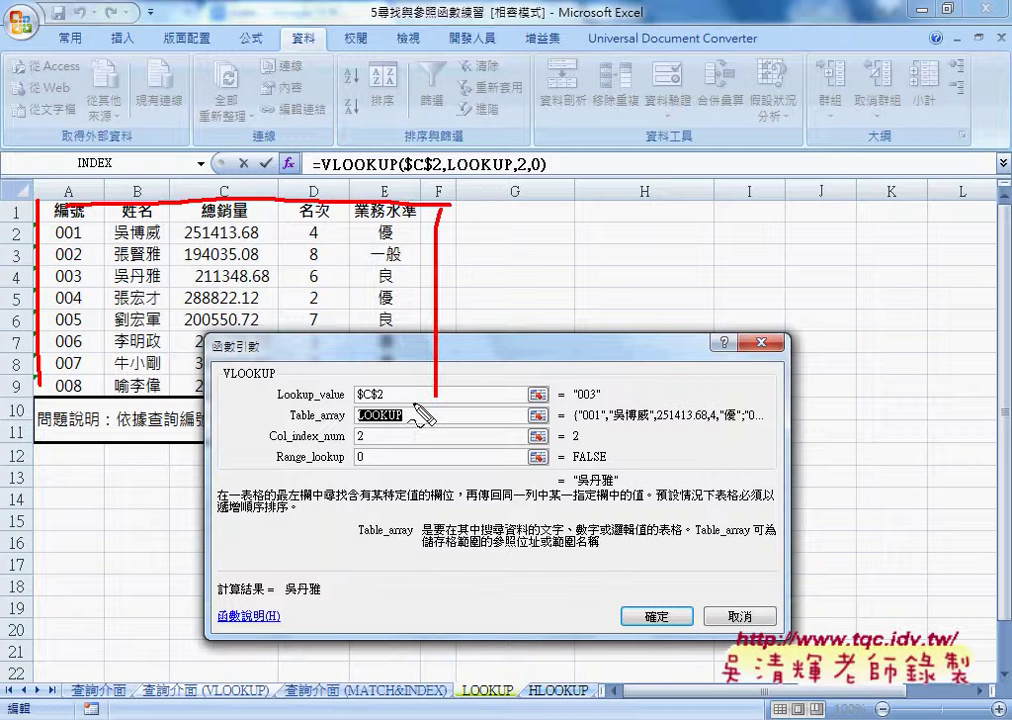
left_click_drag(78, 398, 437, 405)
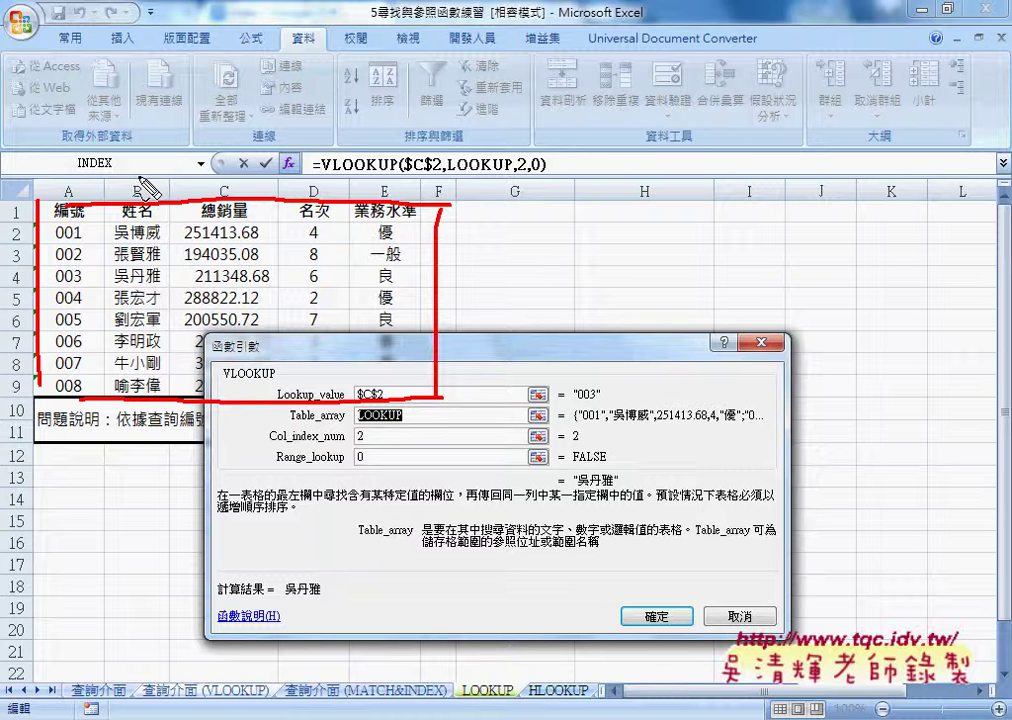
left_click_drag(146, 200, 84, 178)
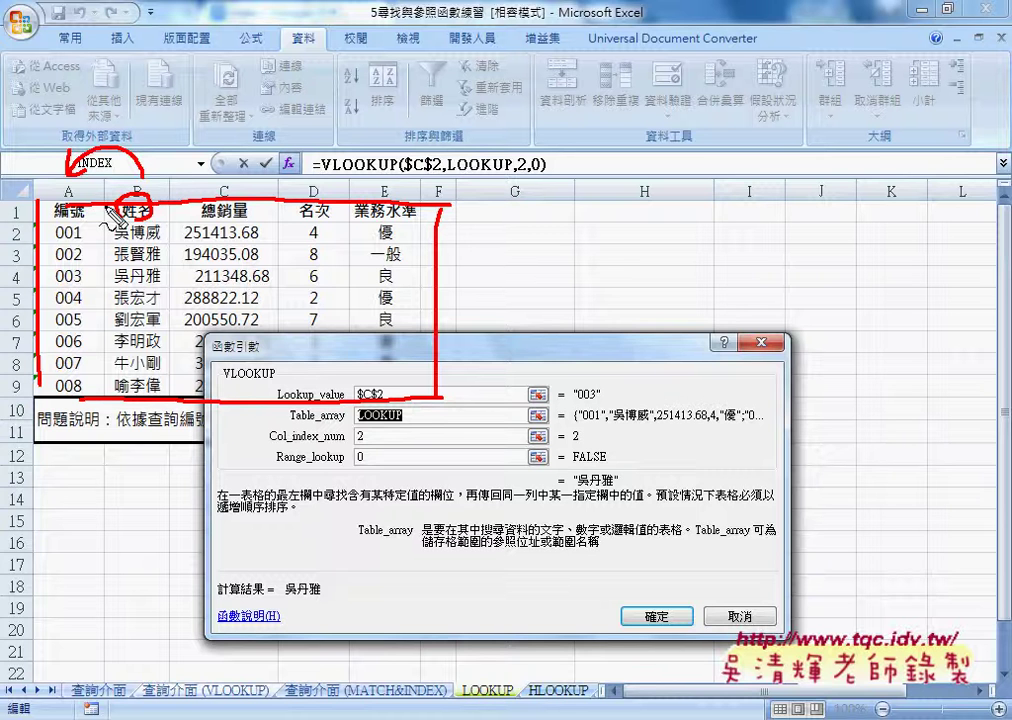
key("Escape")
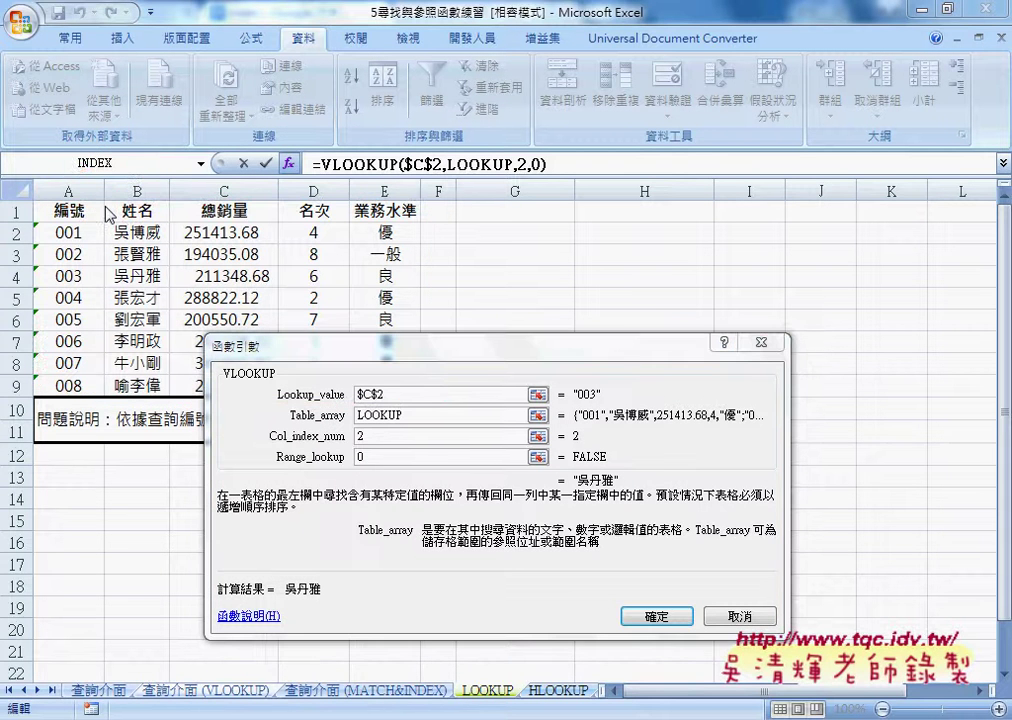
left_click(374, 438)
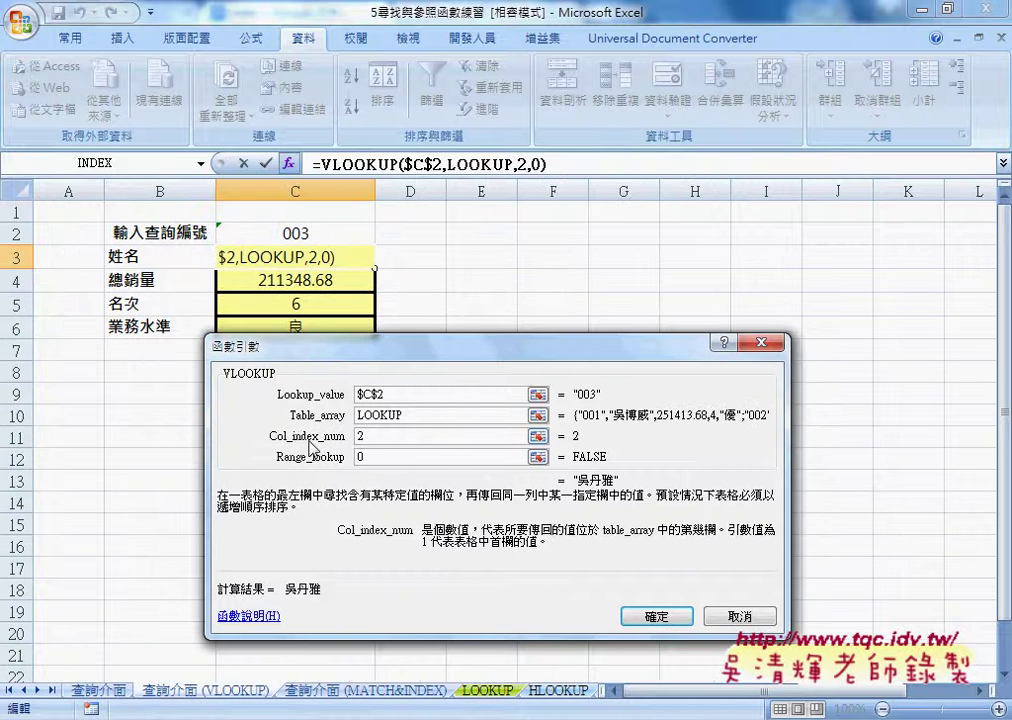
left_click(398, 414)
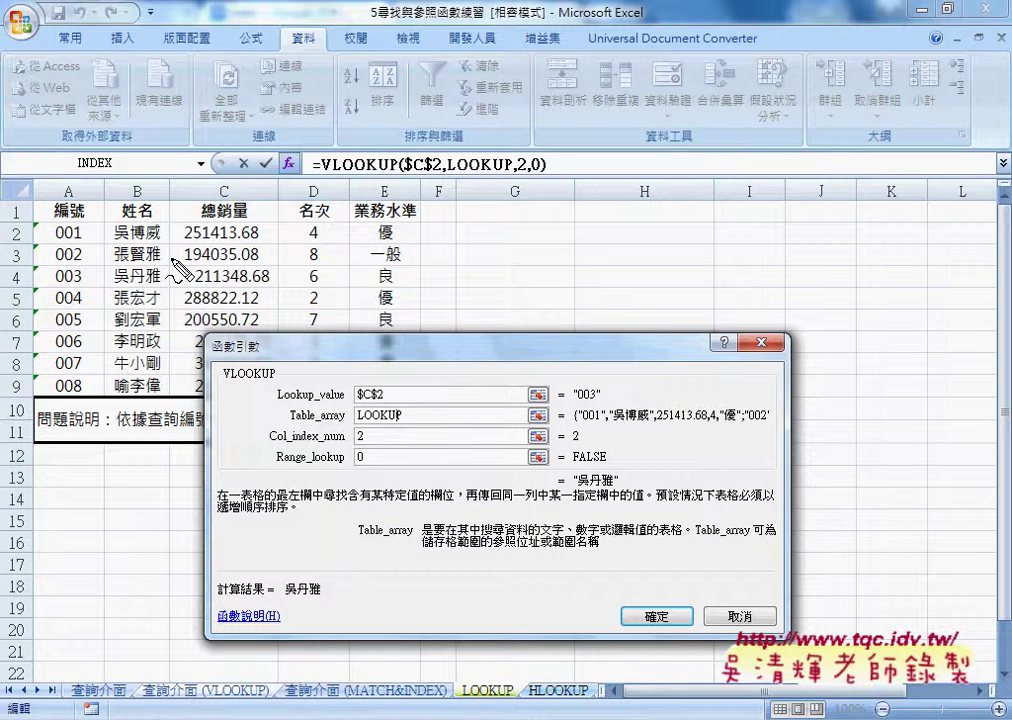
left_click_drag(28, 200, 38, 380)
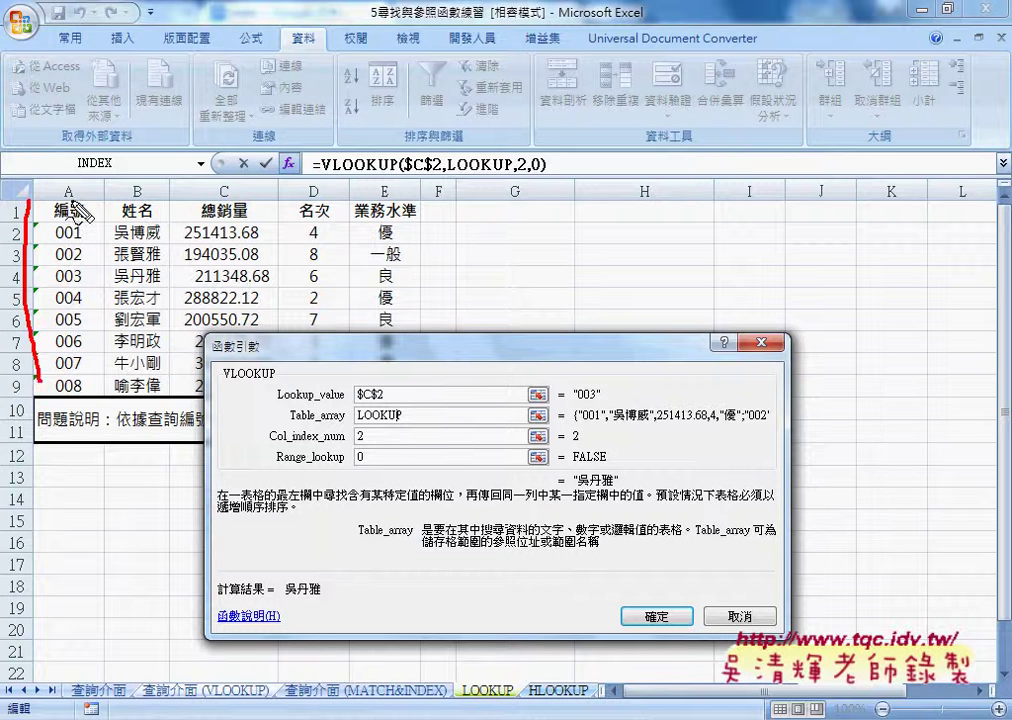
left_click_drag(38, 212, 422, 360)
mouse_move(72, 396)
left_mouse_down()
mouse_move(352, 394)
mouse_move(352, 452)
left_mouse_up()
left_click_drag(412, 426, 408, 448)
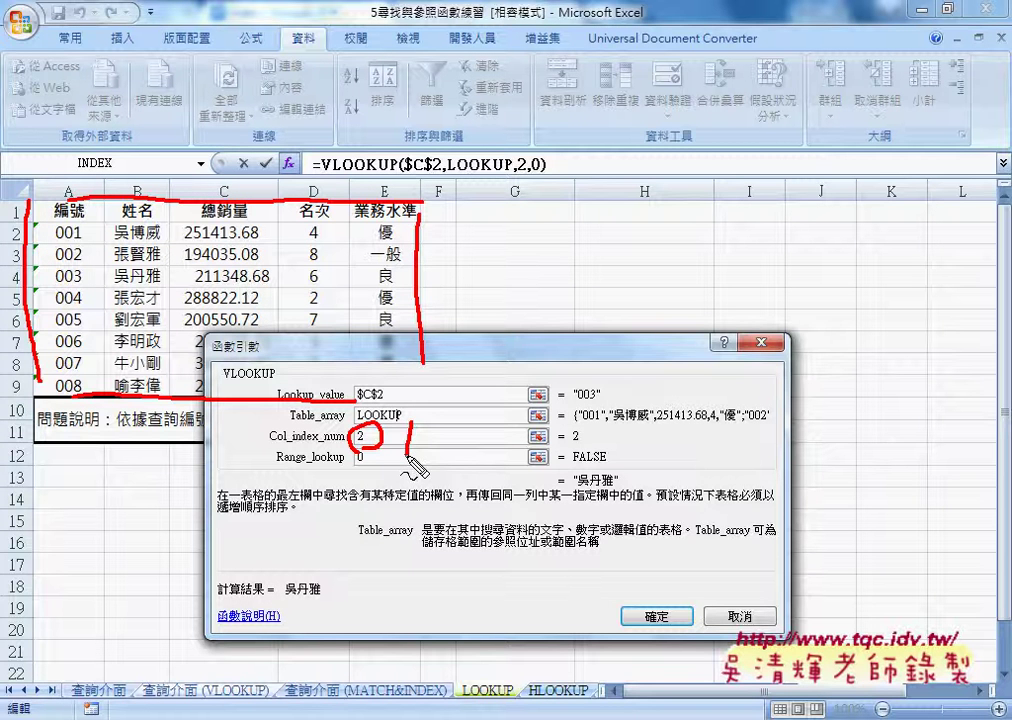
left_click_drag(130, 147, 150, 166)
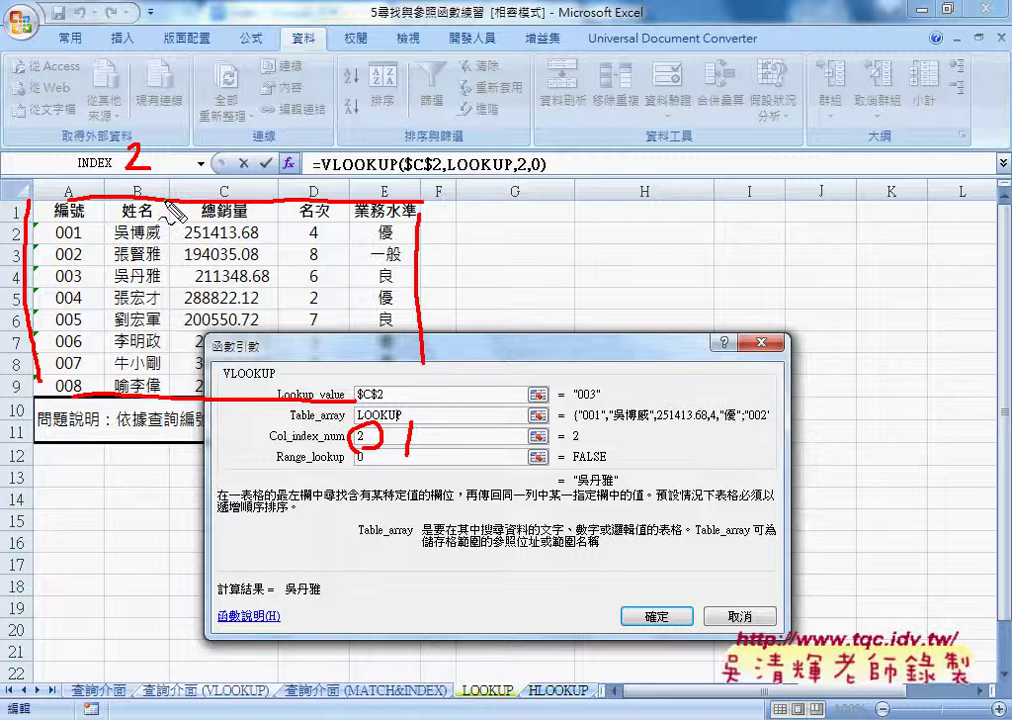
mouse_move(180, 157)
left_mouse_down()
mouse_move(338, 176)
mouse_move(322, 180)
left_mouse_up()
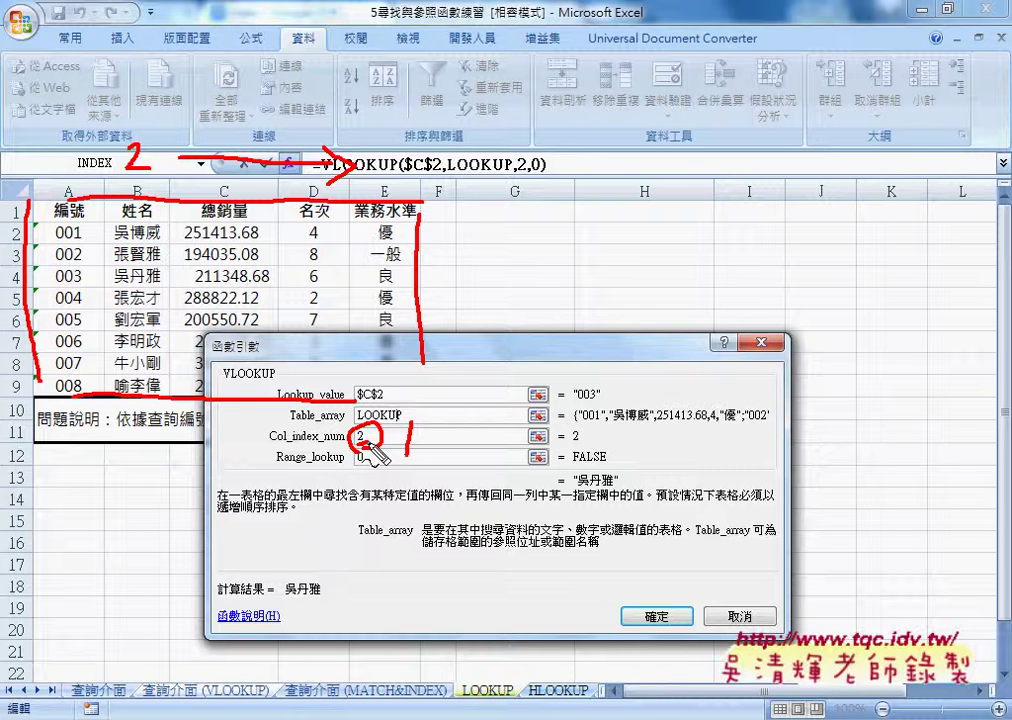
left_click_drag(476, 262, 478, 308)
mouse_move(474, 262)
left_mouse_down()
mouse_move(540, 262)
mouse_move(570, 318)
left_mouse_up()
left_click_drag(577, 258, 655, 318)
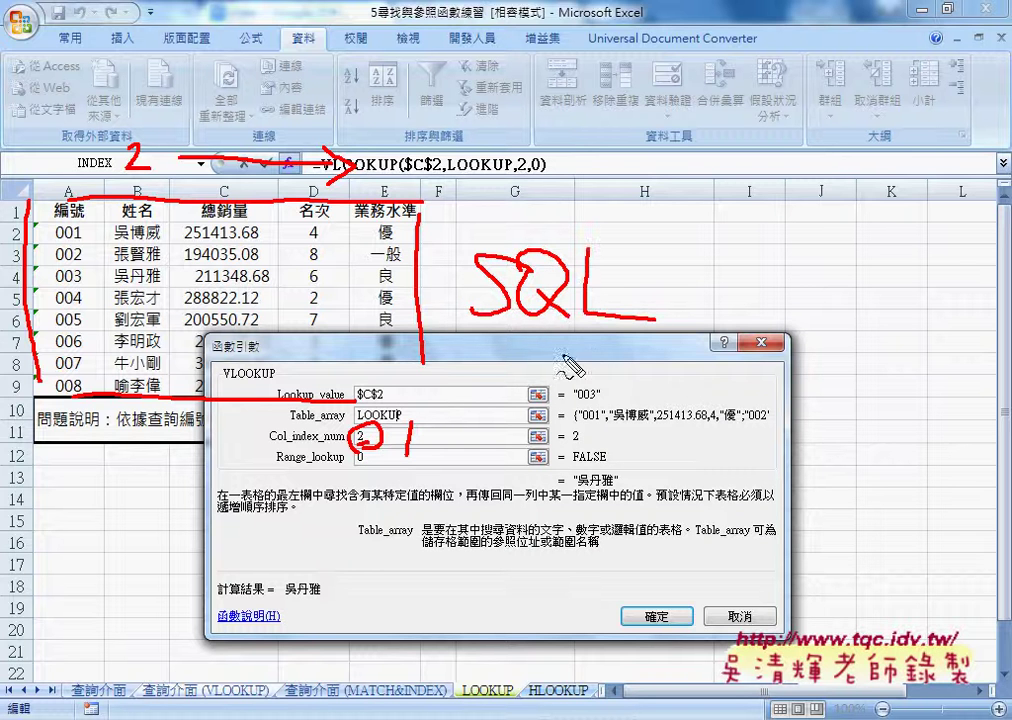
left_click_drag(498, 349, 598, 346)
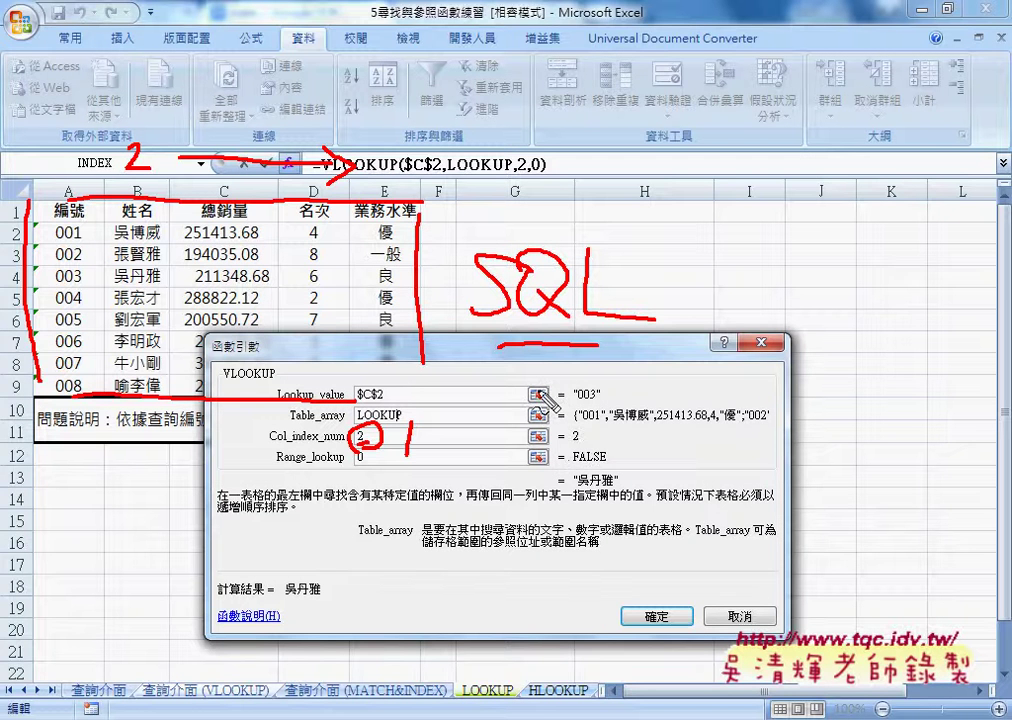
left_click_drag(505, 354, 597, 352)
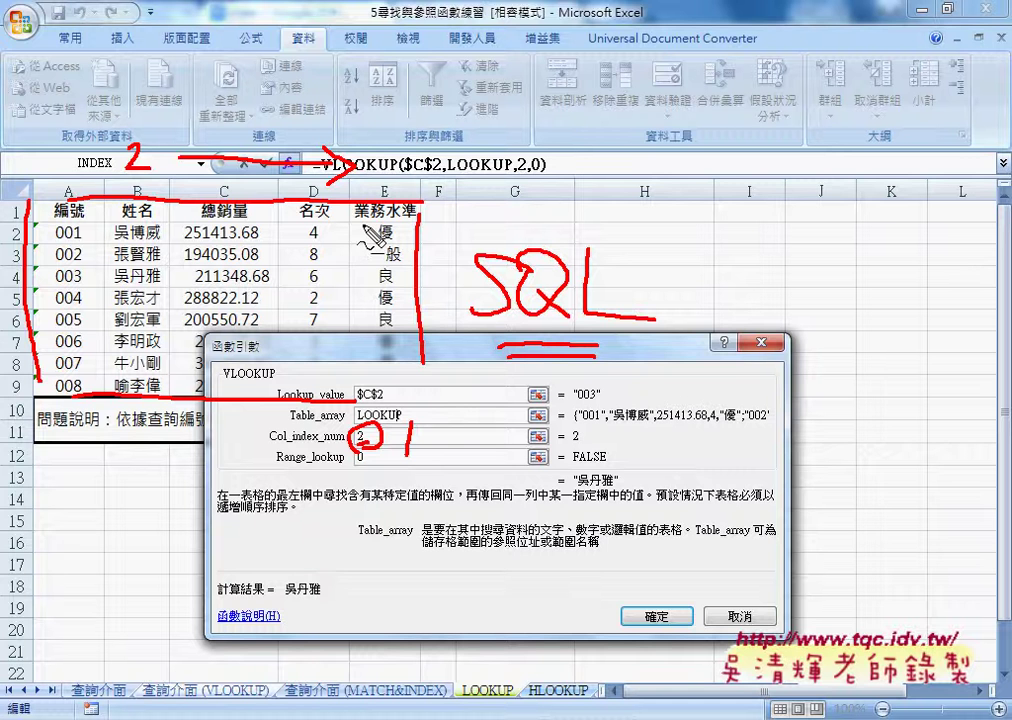
left_click_drag(440, 232, 582, 155)
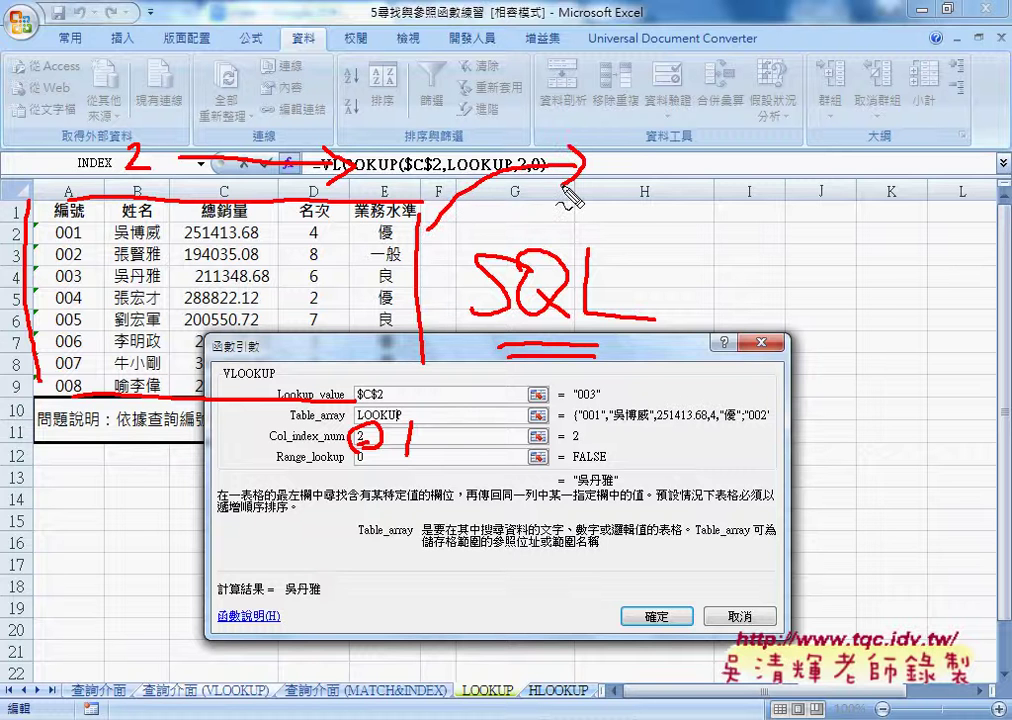
mouse_move(612, 215)
left_mouse_down()
mouse_move(676, 145)
mouse_move(650, 210)
mouse_move(478, 228)
mouse_move(502, 252)
left_mouse_up()
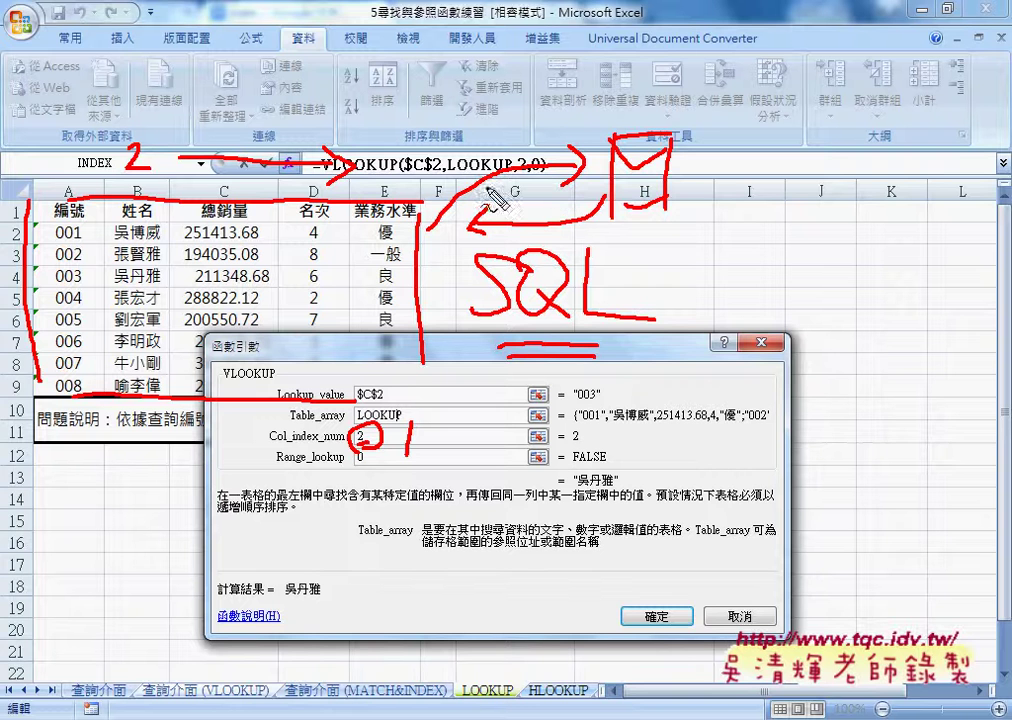
mouse_move(93, 515)
left_mouse_down()
mouse_move(90, 605)
mouse_move(110, 590)
left_mouse_up()
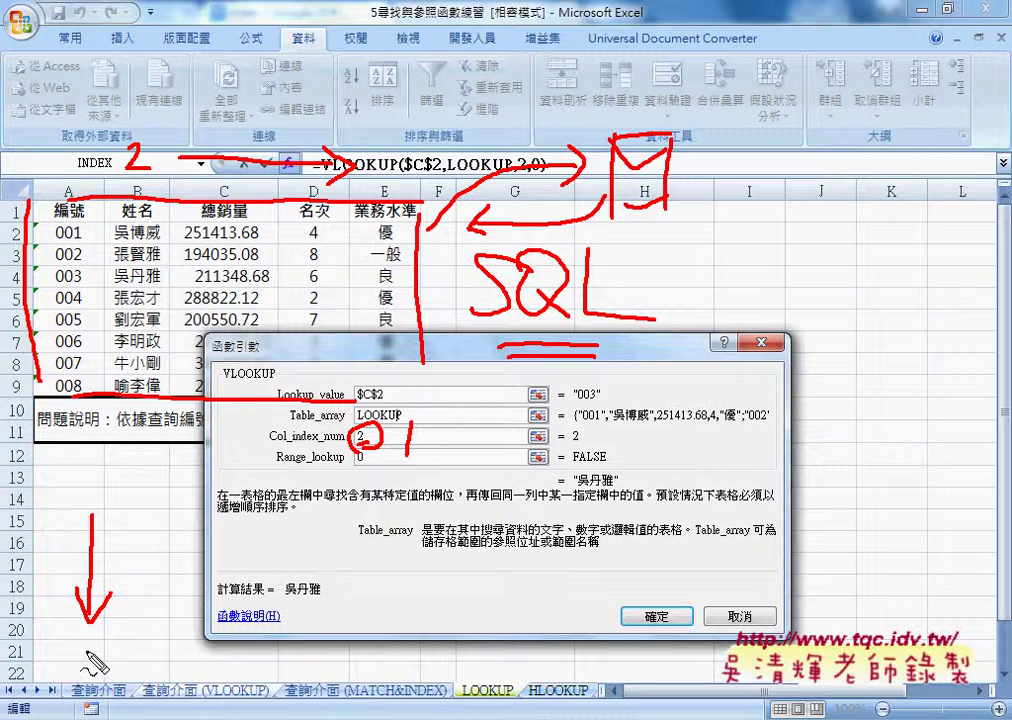
mouse_move(80, 642)
left_mouse_down()
mouse_move(68, 653)
mouse_move(110, 664)
mouse_move(114, 643)
mouse_move(134, 663)
mouse_move(147, 643)
mouse_move(190, 665)
left_mouse_up()
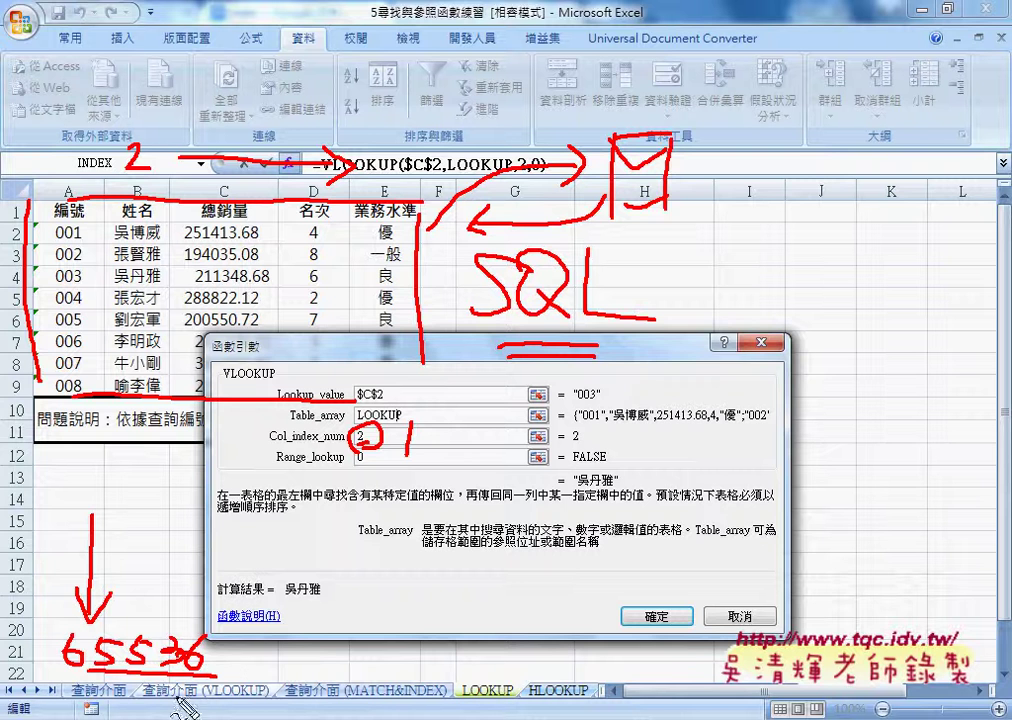
mouse_move(222, 655)
left_mouse_down()
mouse_move(280, 652)
mouse_move(268, 672)
left_mouse_up()
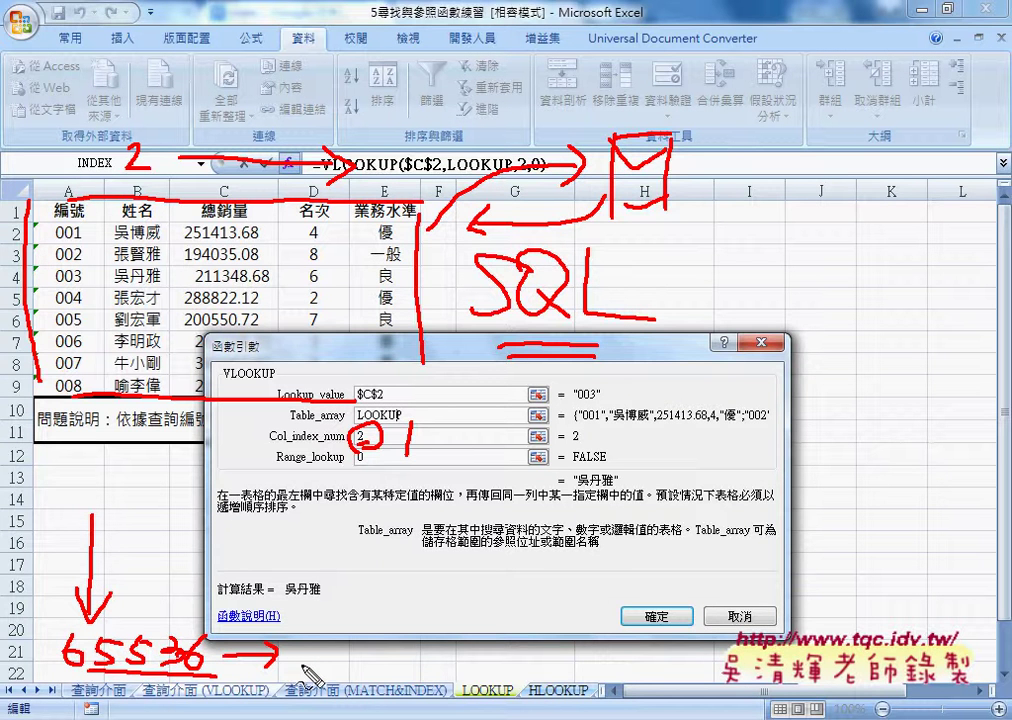
key("Escape")
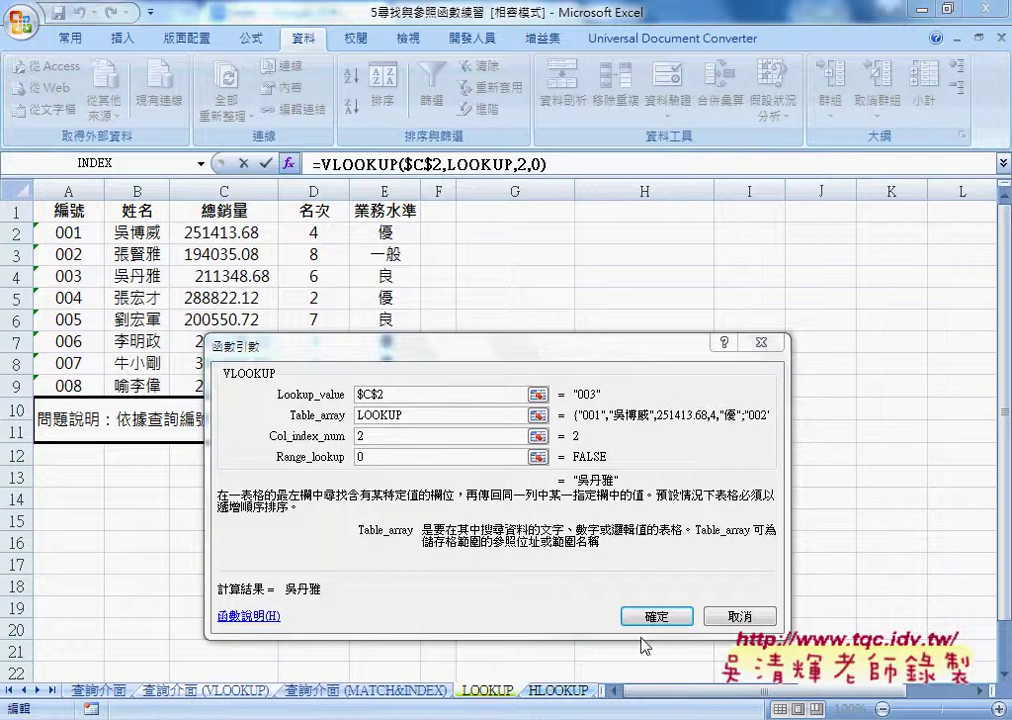
Step: Close the VLOOKUP arguments and jump from A14 down to the sheet's last row, 65536
left_click(735, 614)
left_click(89, 495)
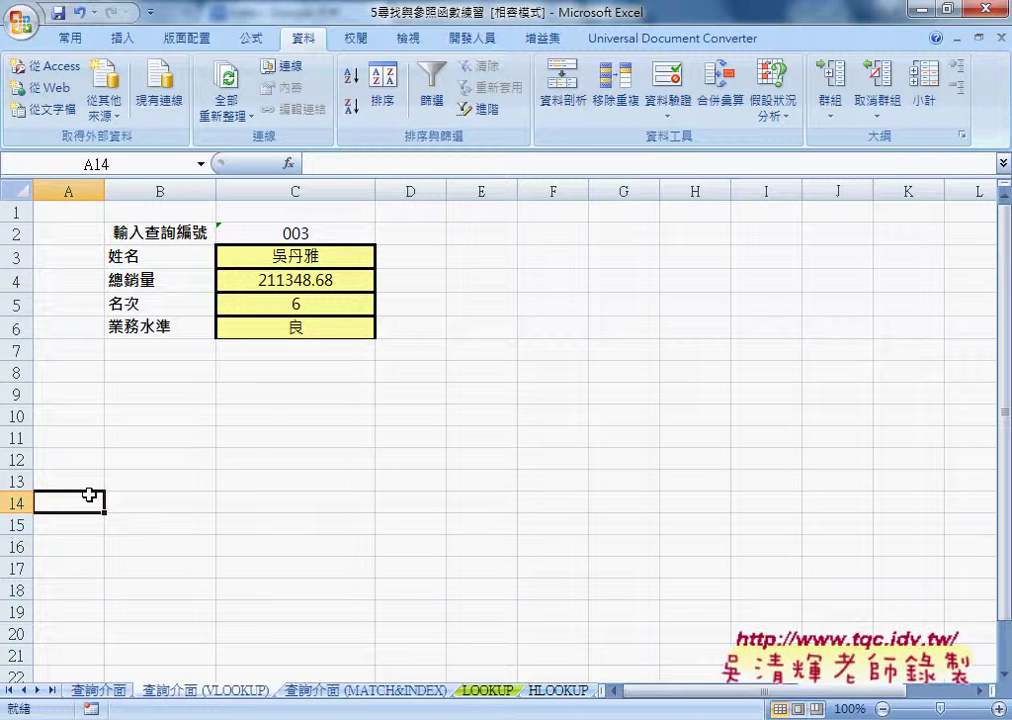
key("ctrl+Down")
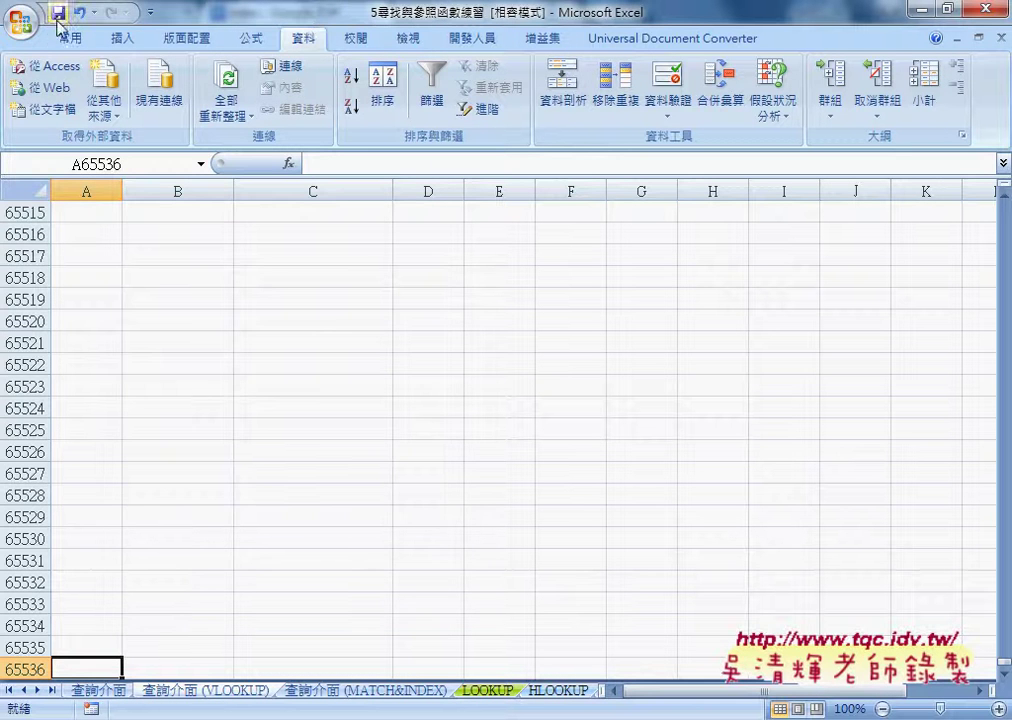
Step: Show the Save As format list with Excel 活頁簿, 二進位活頁簿 and Excel 97-2003 活頁簿
left_click(20, 20)
mouse_move(86, 247)
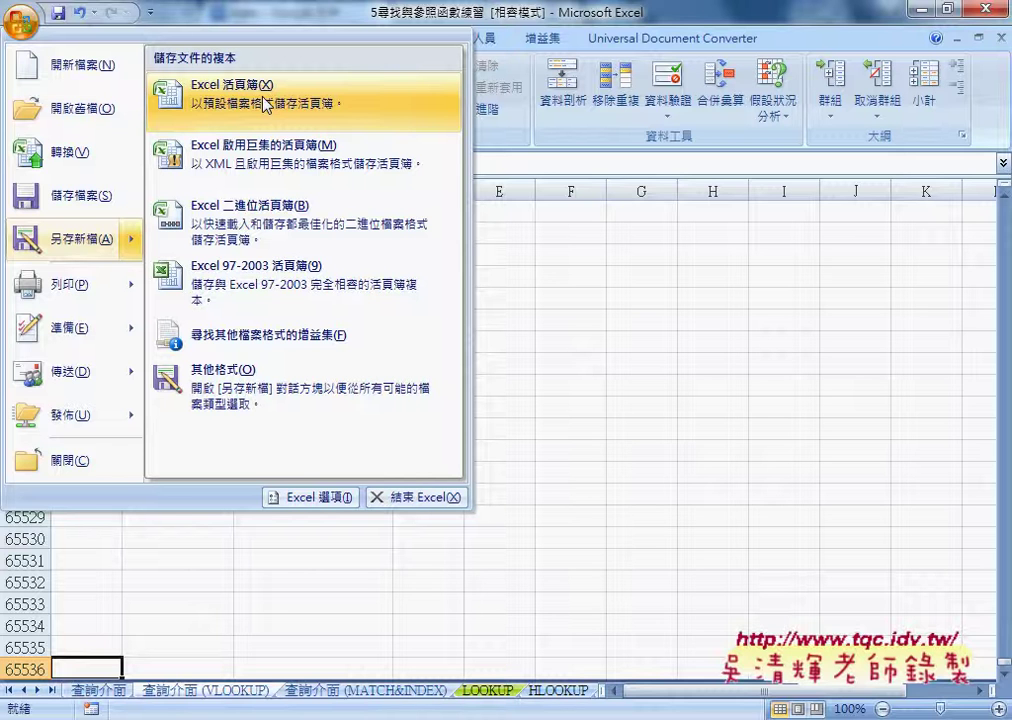
left_click(272, 298)
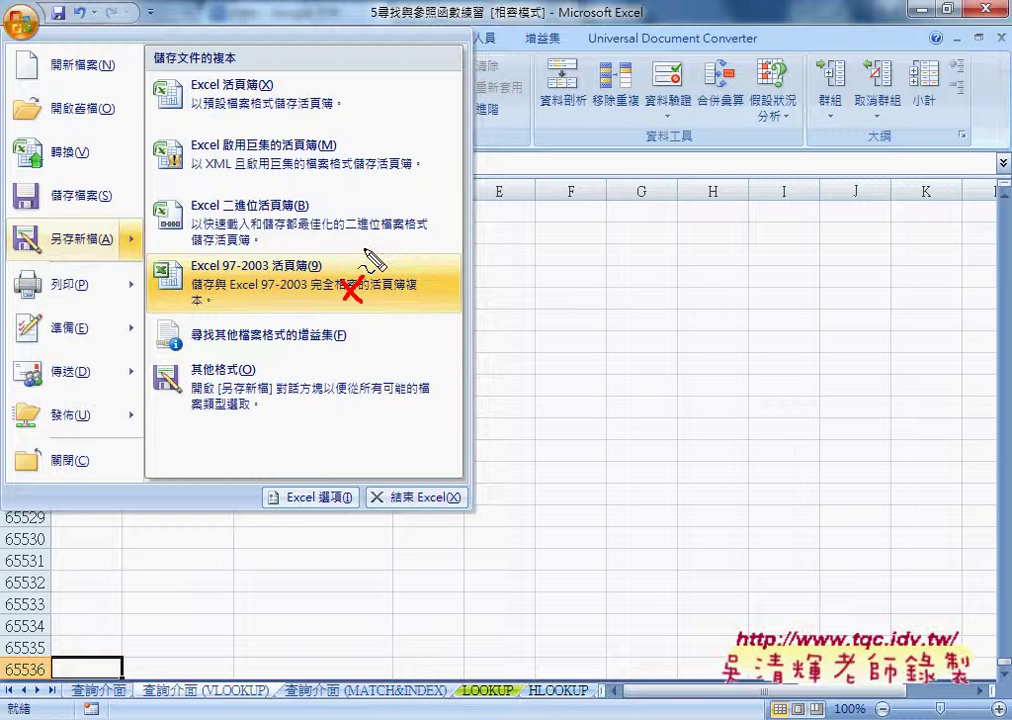
mouse_move(366, 248)
left_mouse_down()
mouse_move(364, 300)
mouse_move(400, 306)
left_mouse_up()
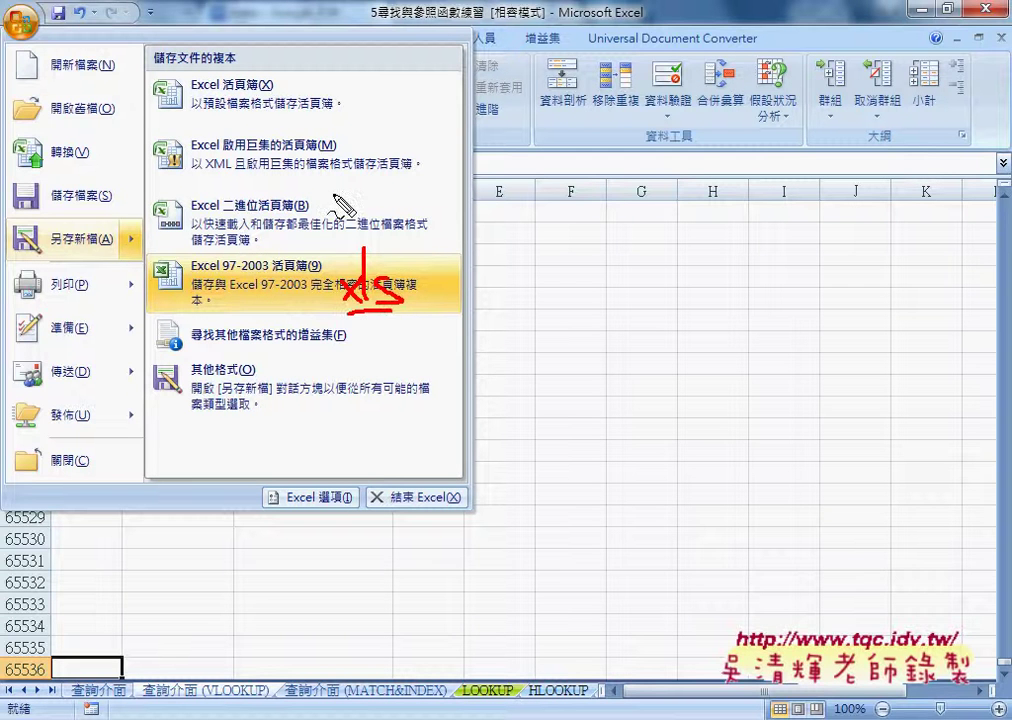
left_click_drag(268, 121, 333, 119)
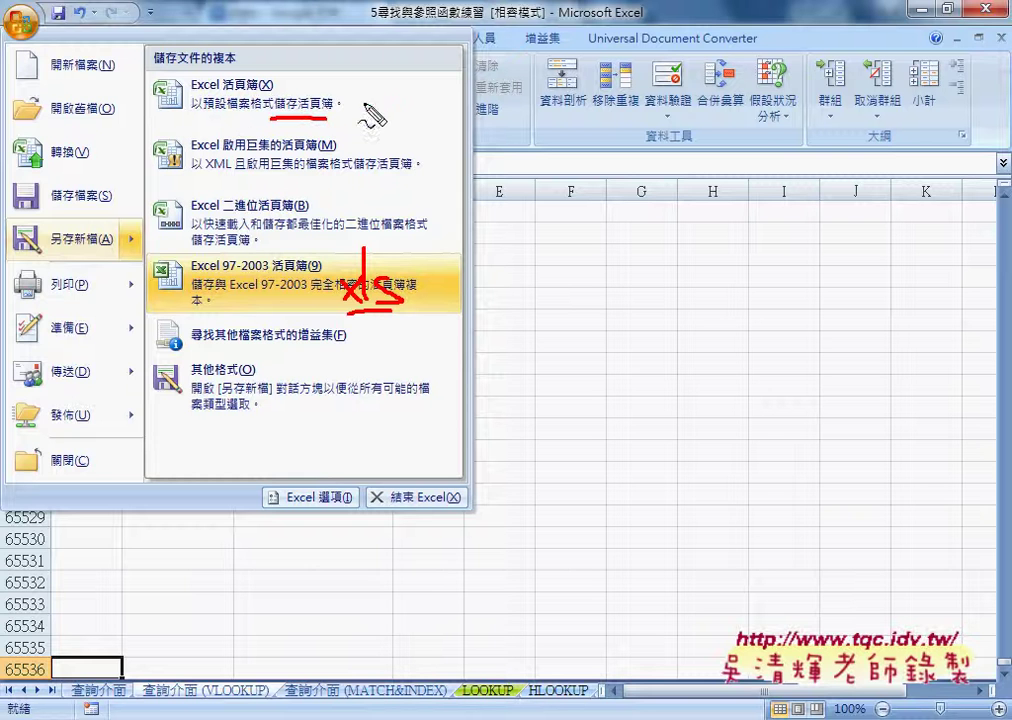
mouse_move(390, 262)
left_mouse_down()
mouse_move(390, 112)
mouse_move(409, 103)
left_mouse_up()
mouse_move(418, 30)
left_mouse_down()
mouse_move(420, 100)
mouse_move(432, 108)
mouse_move(477, 99)
mouse_move(462, 100)
left_mouse_up()
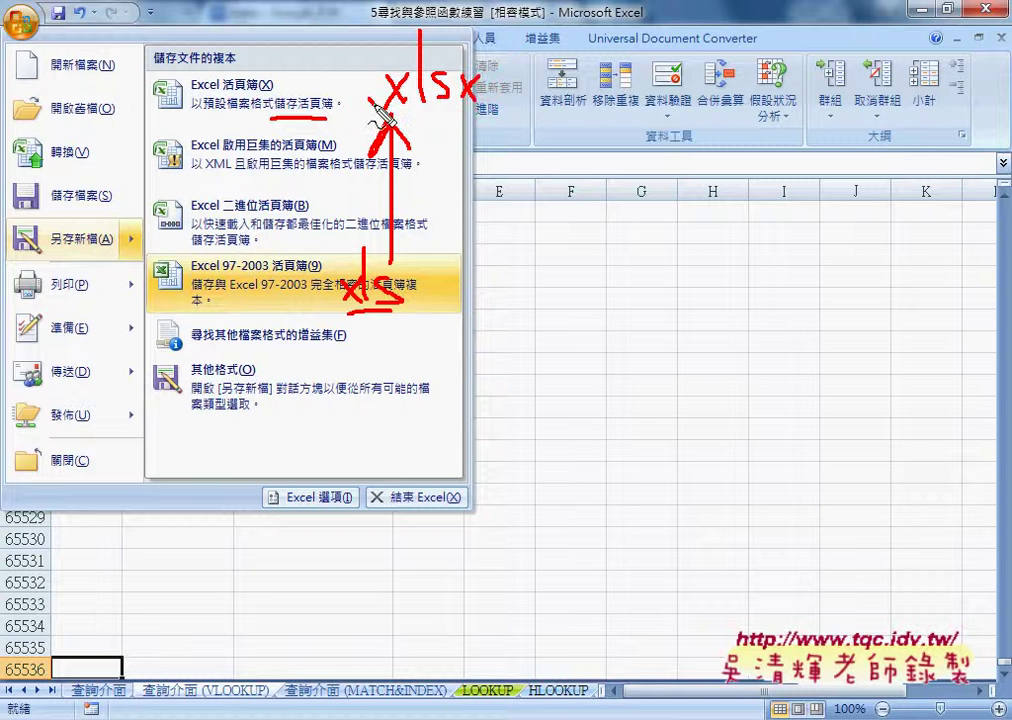
left_click_drag(362, 108, 460, 105)
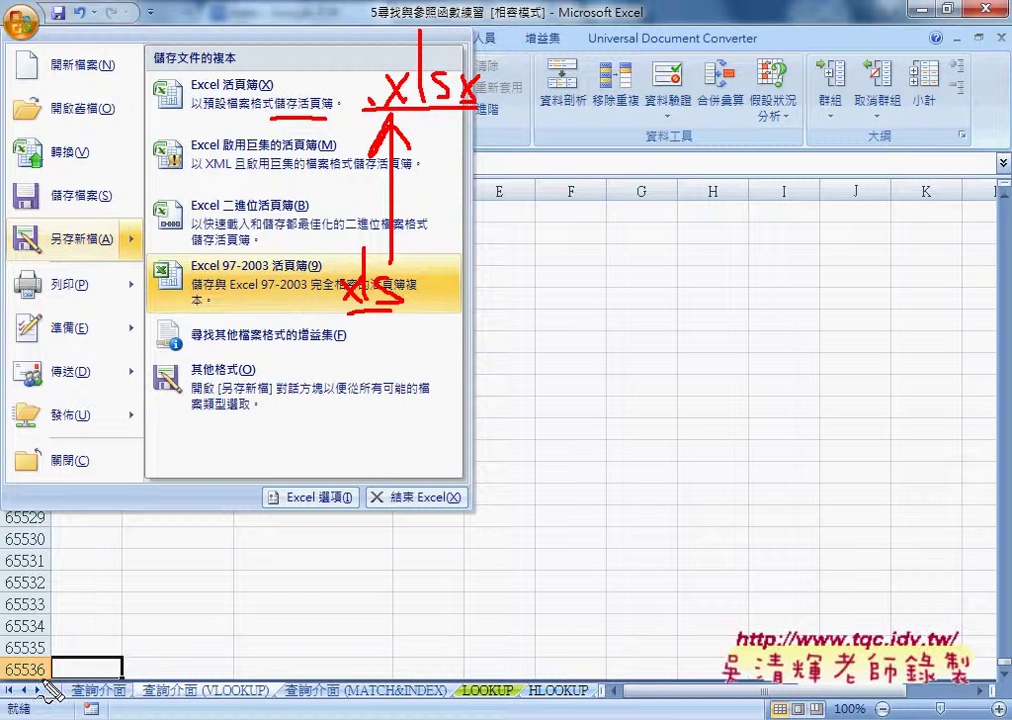
left_click_drag(47, 660, 46, 682)
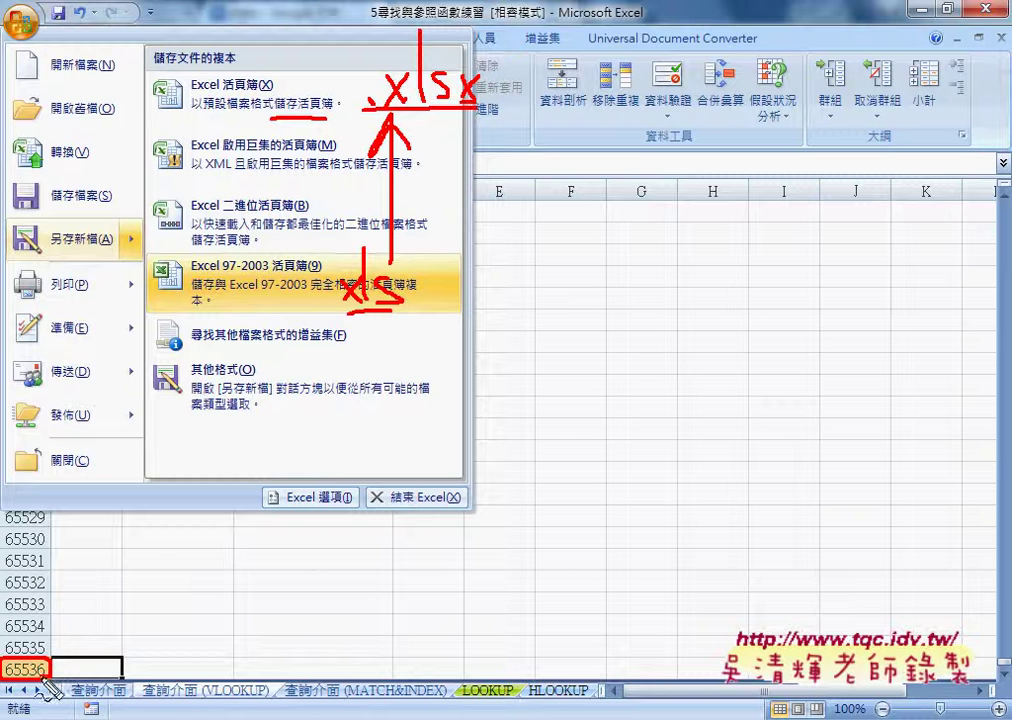
mouse_move(83, 583)
left_mouse_down()
mouse_move(83, 662)
mouse_move(95, 640)
left_mouse_up()
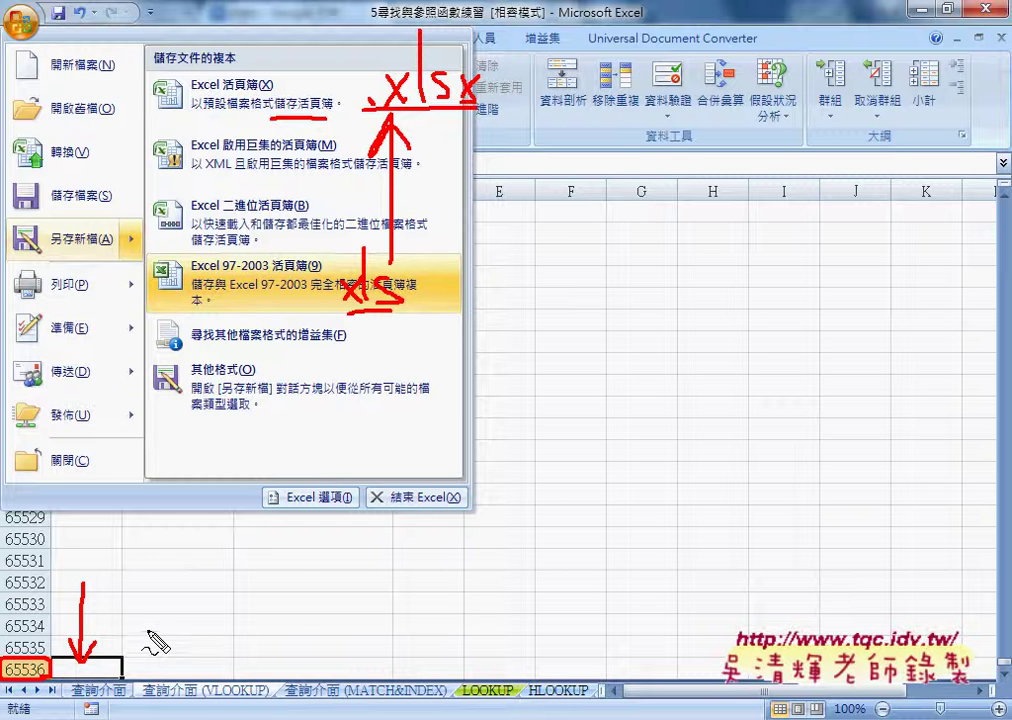
mouse_move(284, 283)
left_mouse_down()
mouse_move(299, 301)
mouse_move(285, 302)
left_mouse_up()
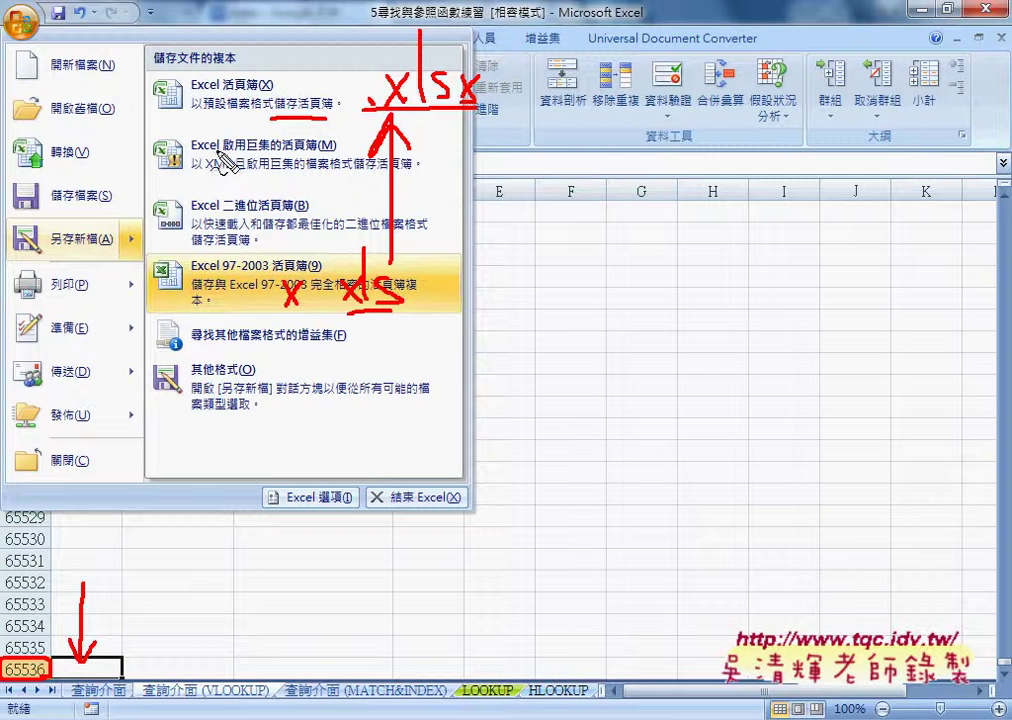
left_click_drag(190, 152, 337, 150)
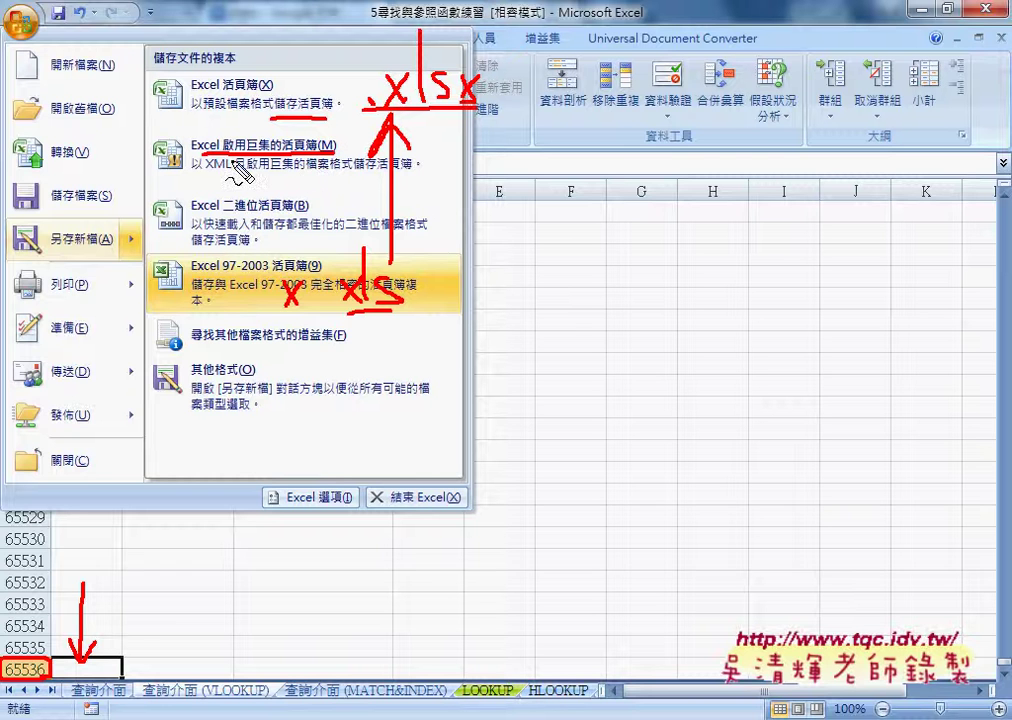
left_click_drag(200, 138, 214, 190)
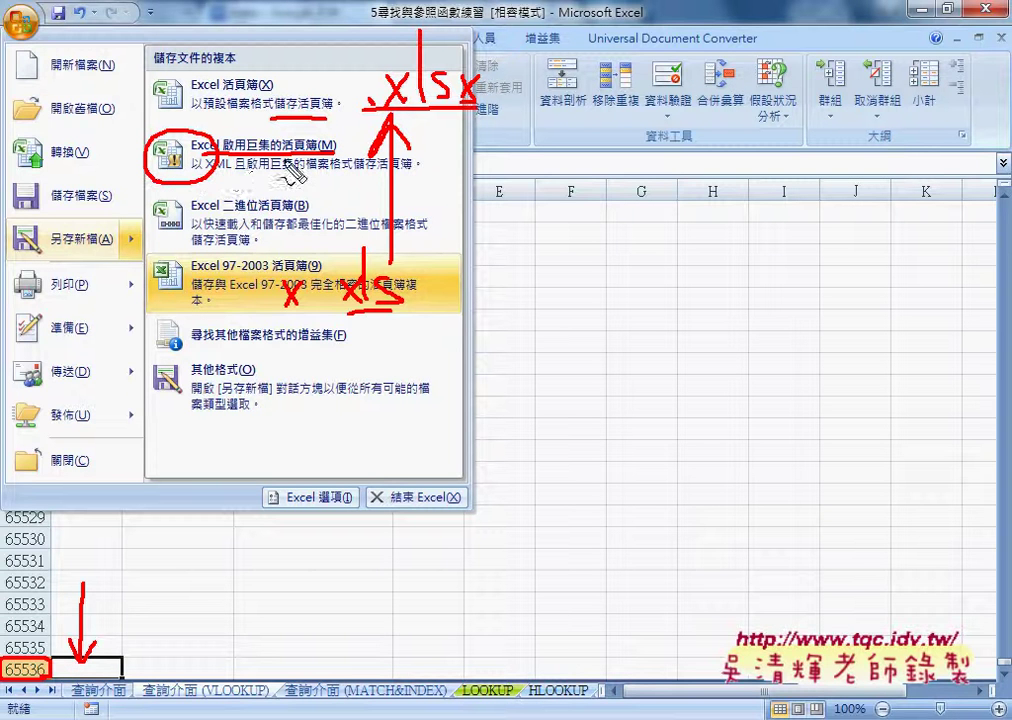
left_click_drag(212, 146, 220, 183)
left_click_drag(427, 169, 473, 169)
left_click_drag(473, 150, 457, 169)
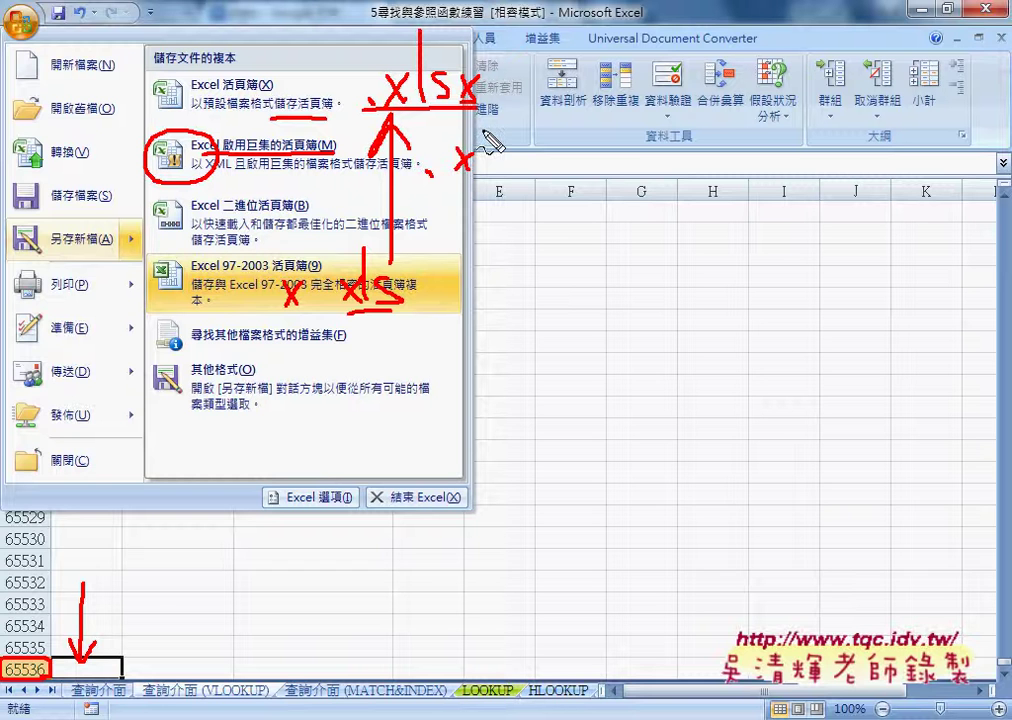
mouse_move(483, 128)
left_mouse_down()
mouse_move(484, 168)
mouse_move(514, 152)
mouse_move(537, 181)
left_mouse_up()
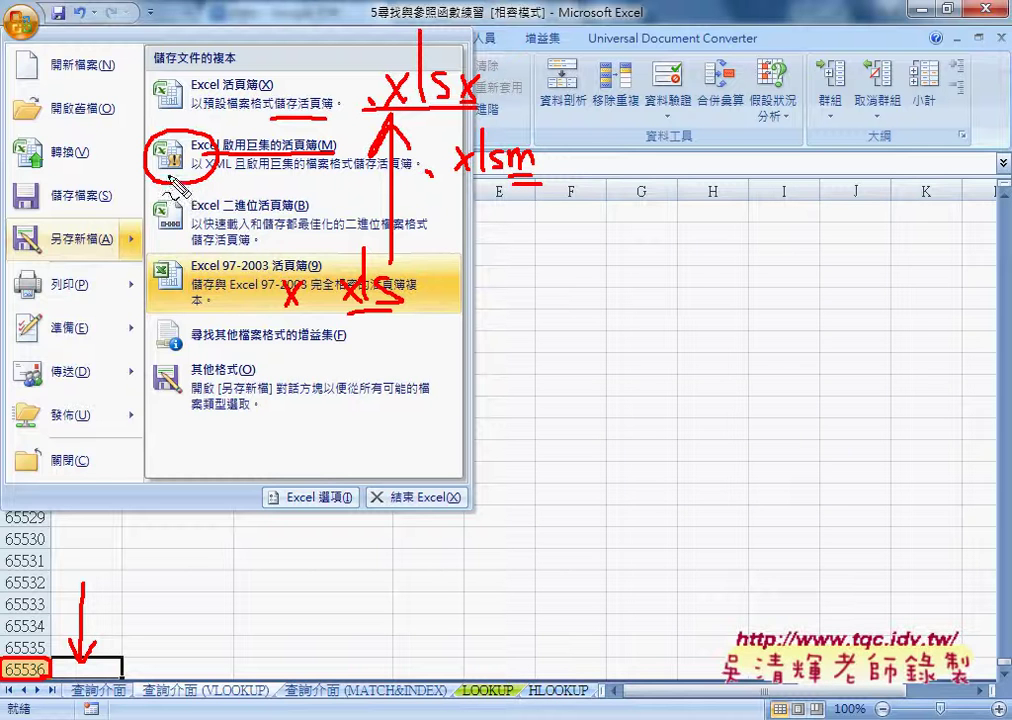
left_click_drag(163, 173, 179, 172)
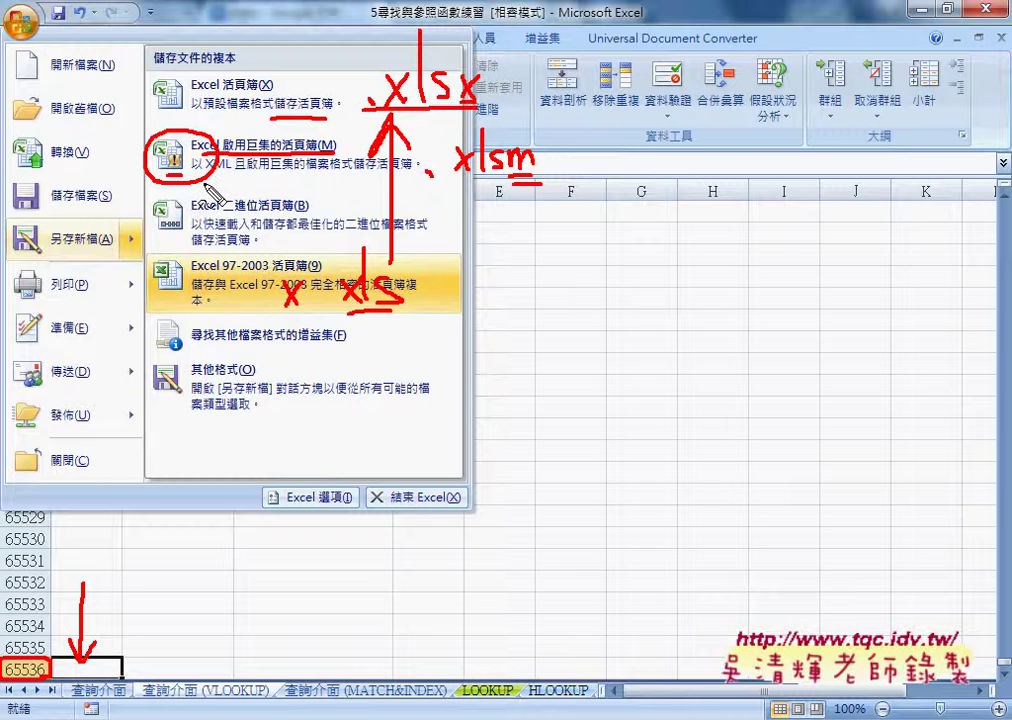
key("Escape")
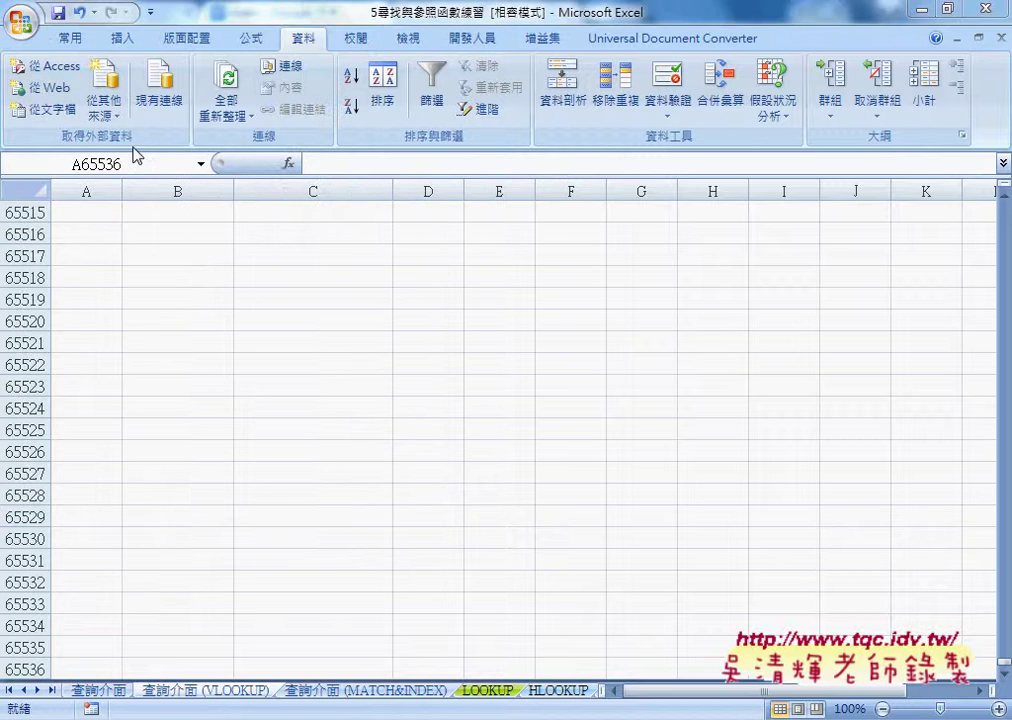
Step: Save the workbook as an Excel Macro-Enabled Workbook named 5尋找與參照函數練習
left_click(22, 22)
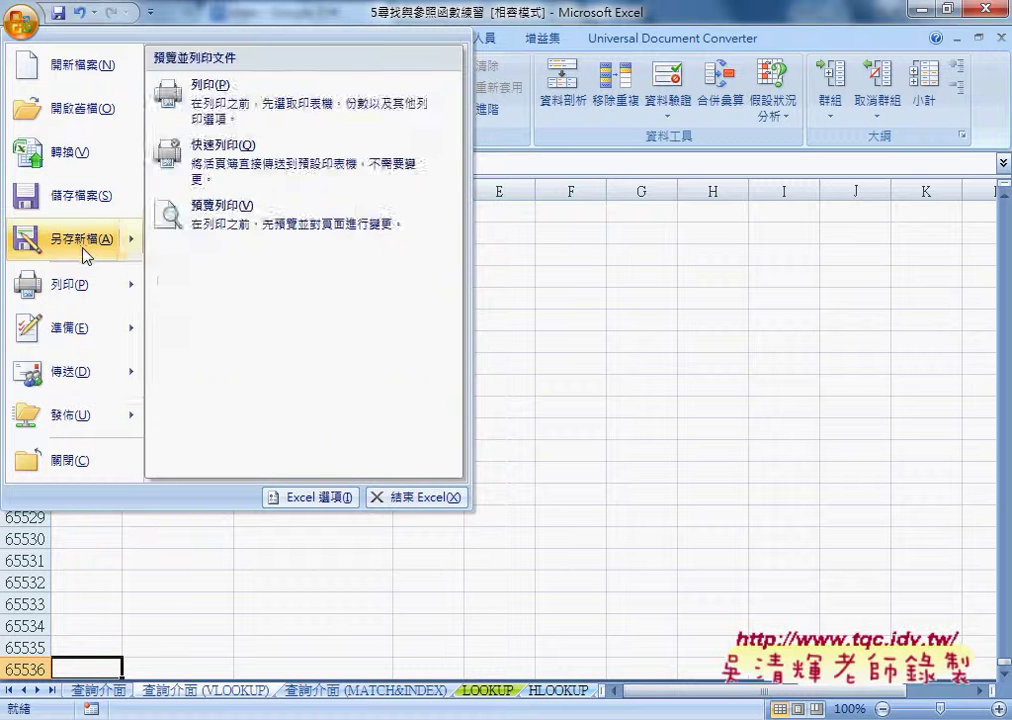
mouse_move(68, 242)
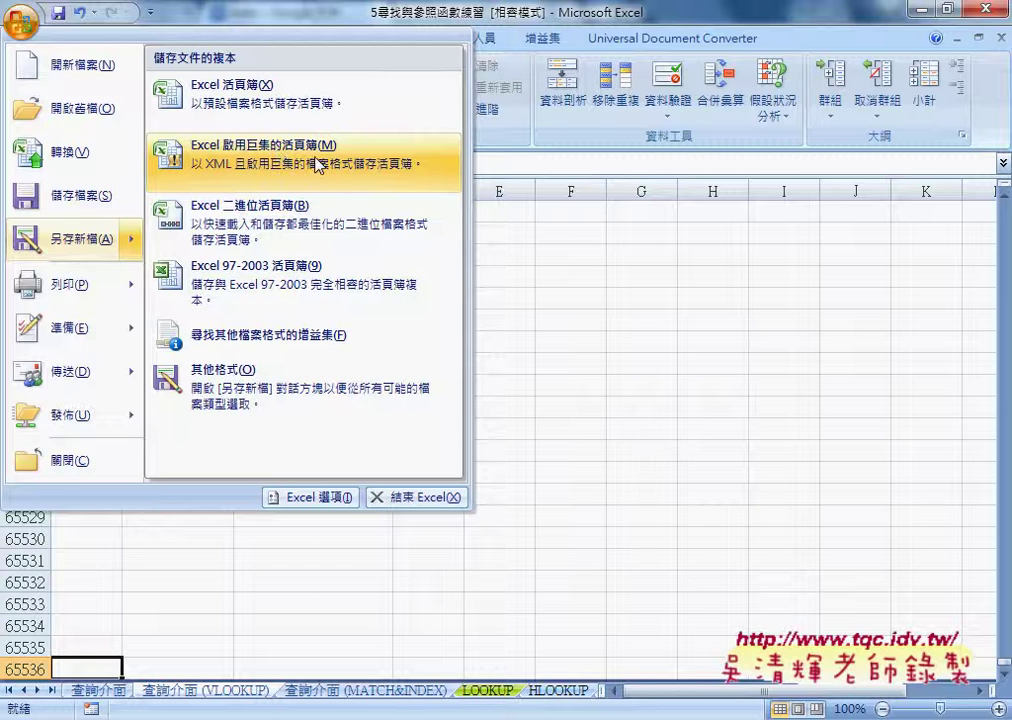
left_click(316, 165)
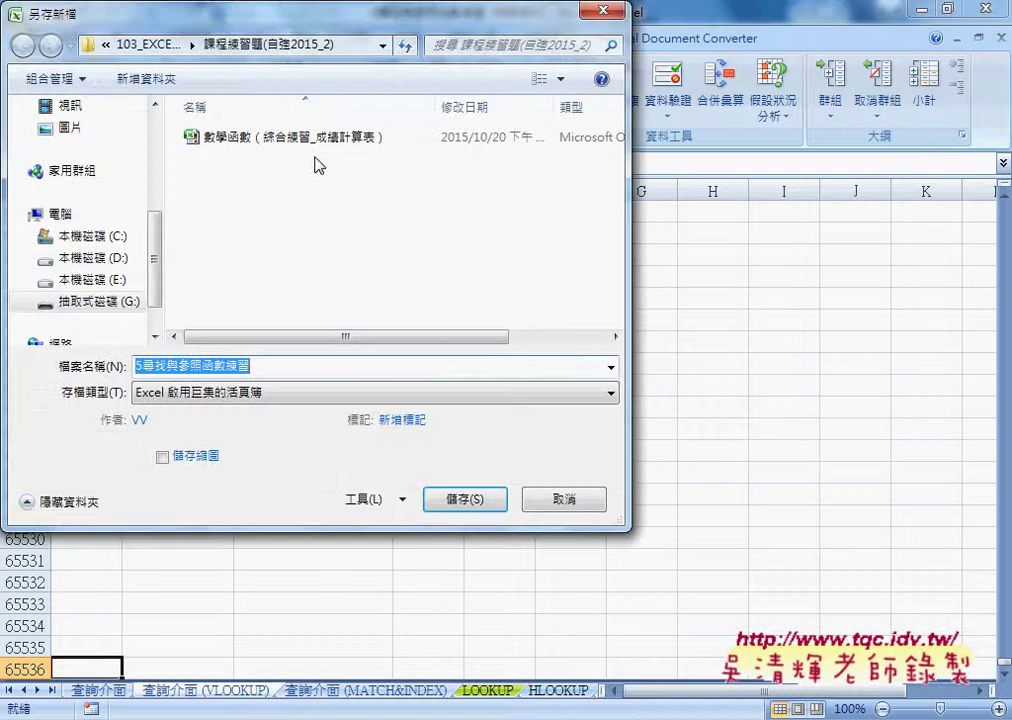
left_click(467, 499)
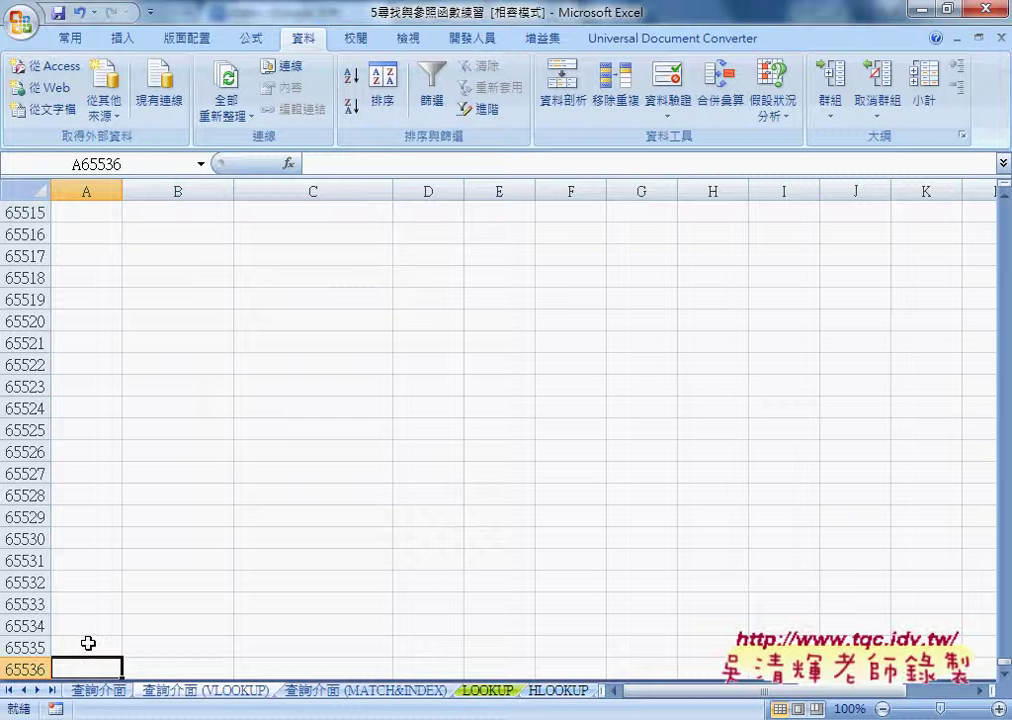
Step: Review C3's VLOOKUP arguments, cancel, and move to the 查詢介面 (MATCH&INDEX) sheet showing ID 004
key("ctrl+Home")
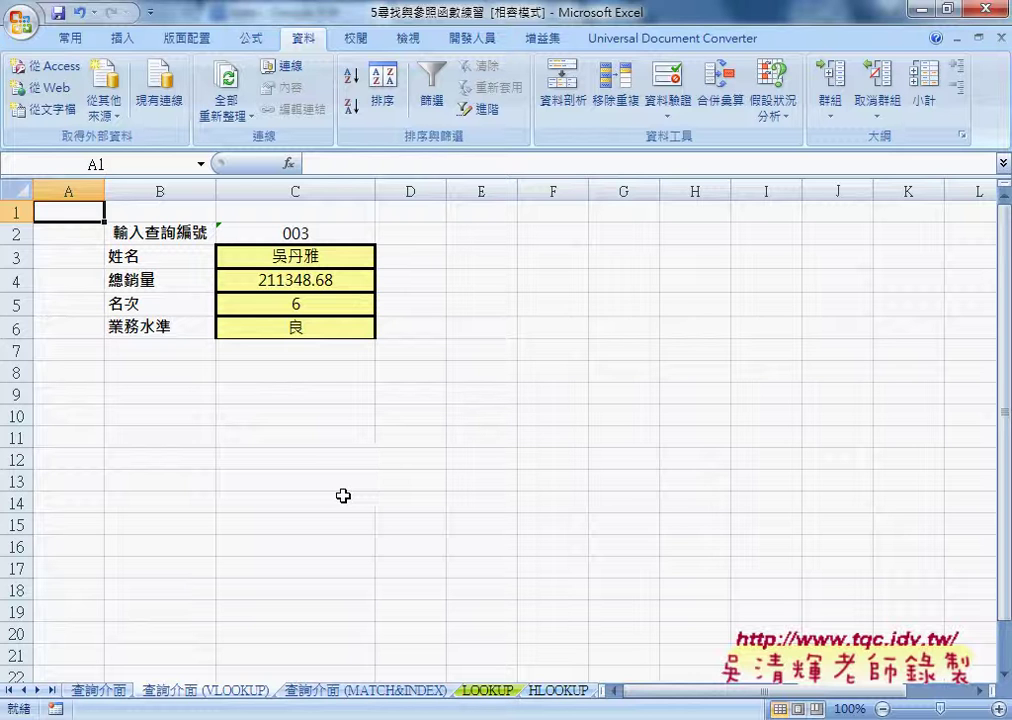
left_click(300, 236)
left_click(334, 165)
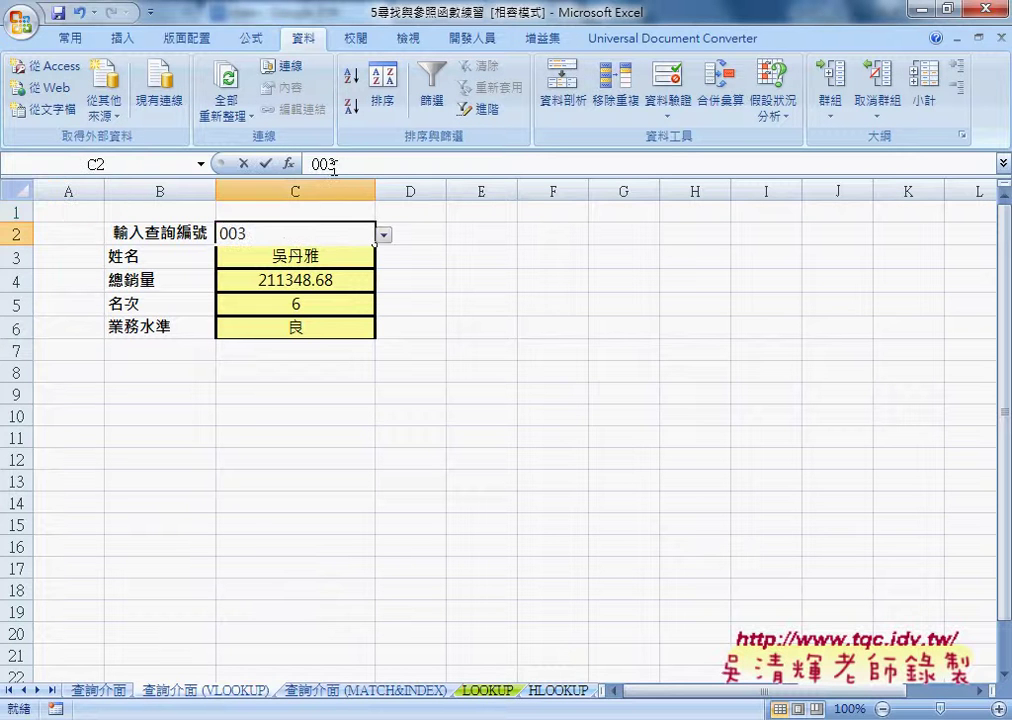
left_click(307, 259)
double_click(307, 259)
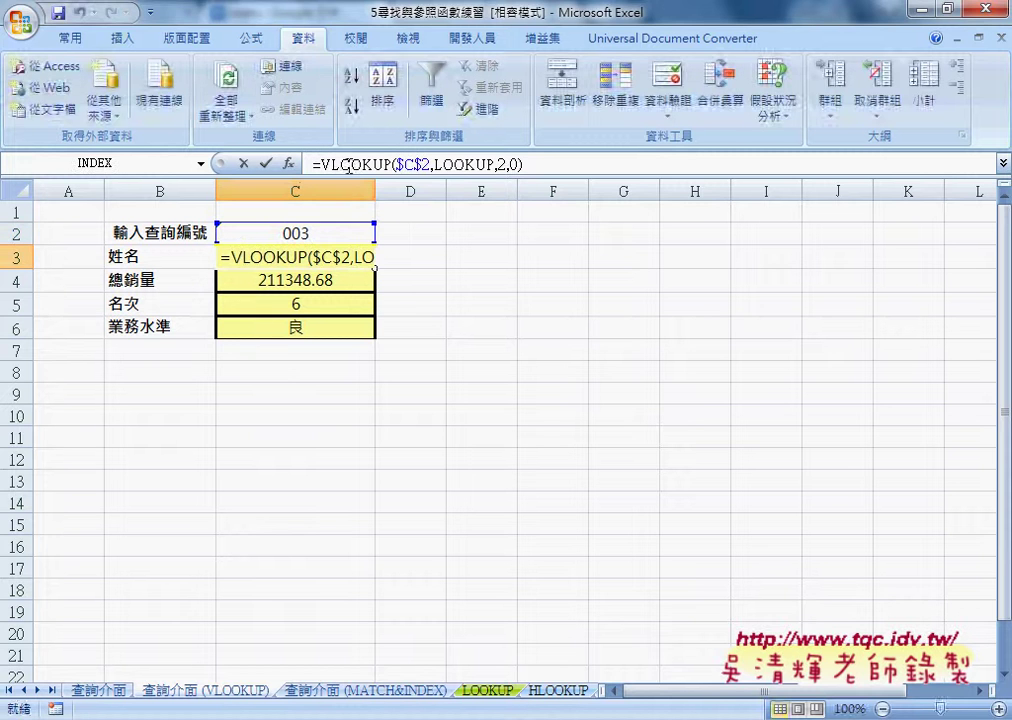
left_click(288, 163)
left_click_drag(499, 358, 666, 213)
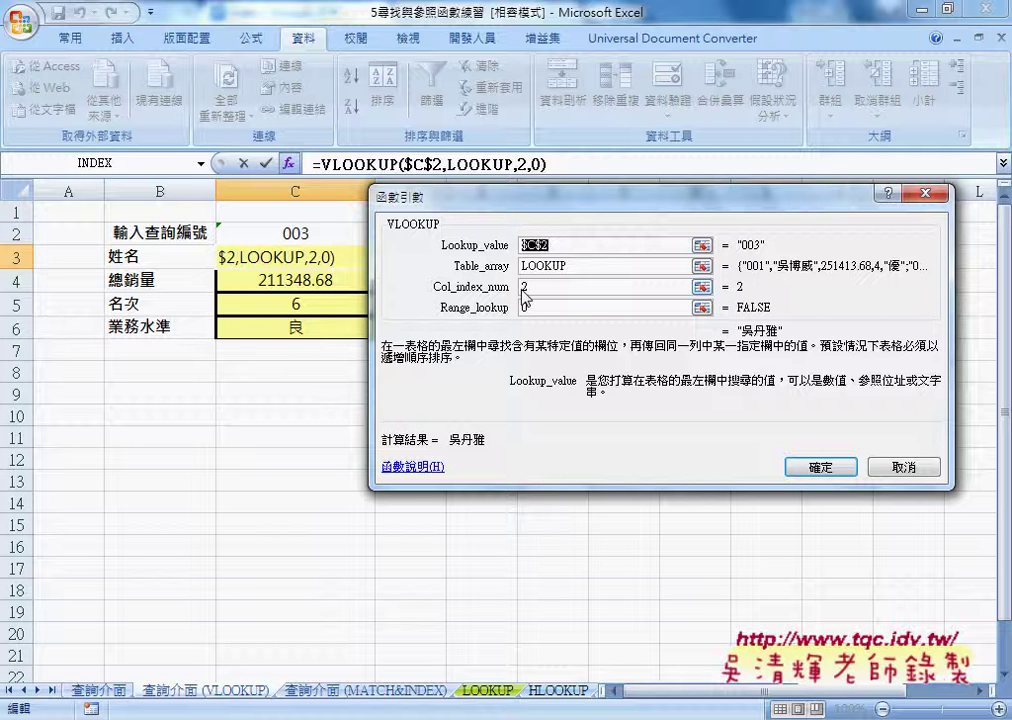
left_click(903, 469)
left_click(368, 690)
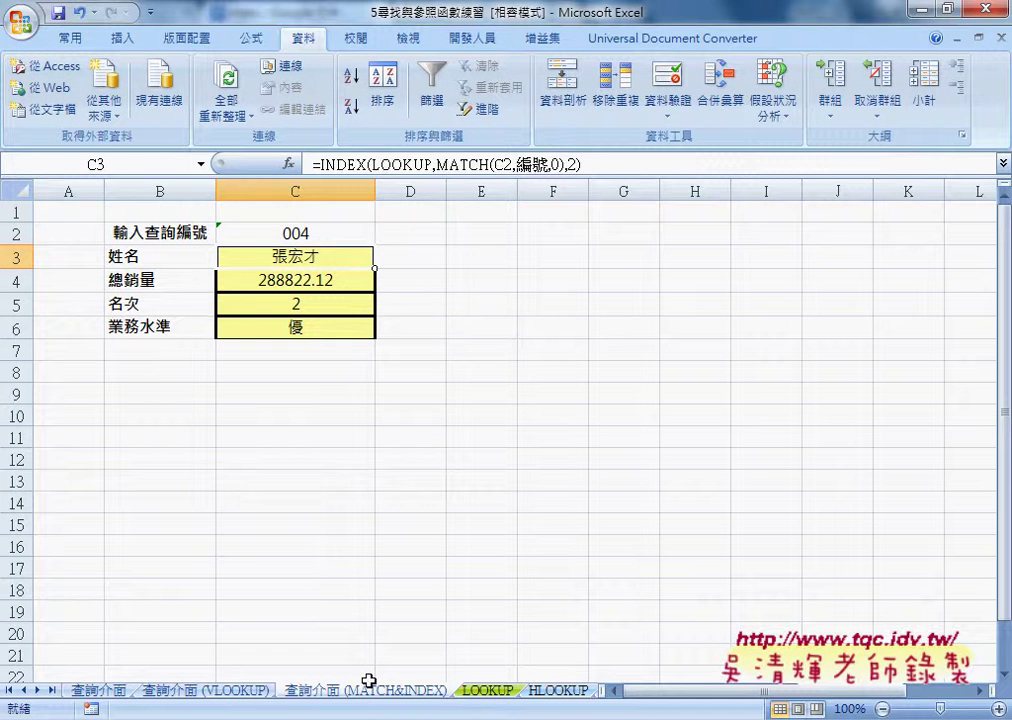
Step: Strip 'INDEX(LOOKUP,' and ',2)' from C3's formula, leaving =MATCH(C2,編號,0)
left_click(495, 327)
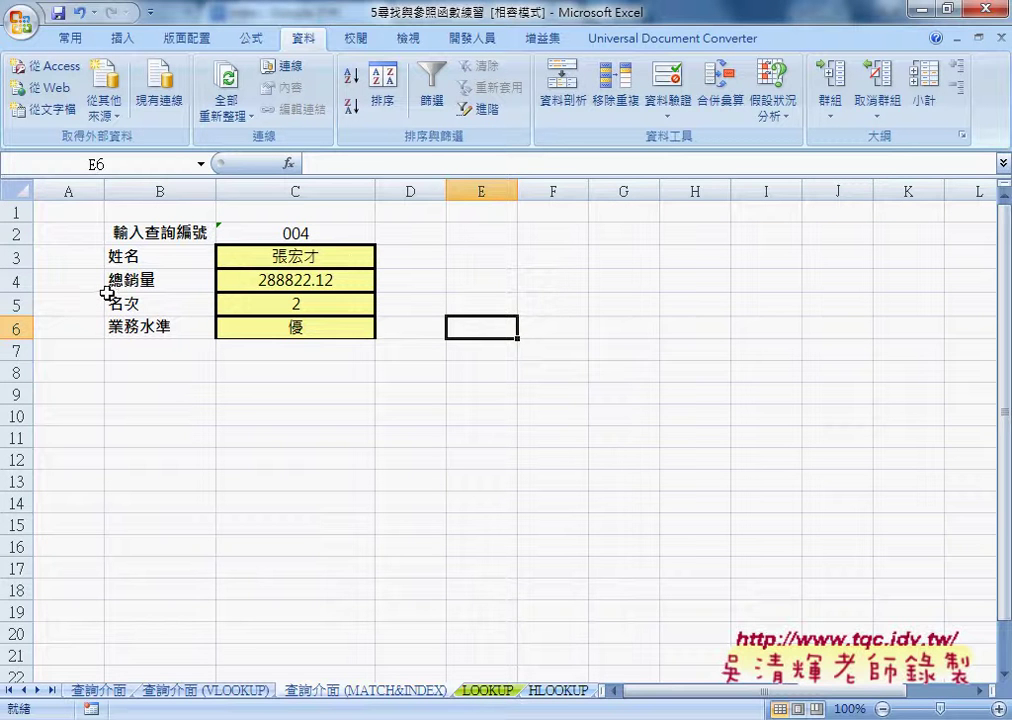
left_click(314, 257)
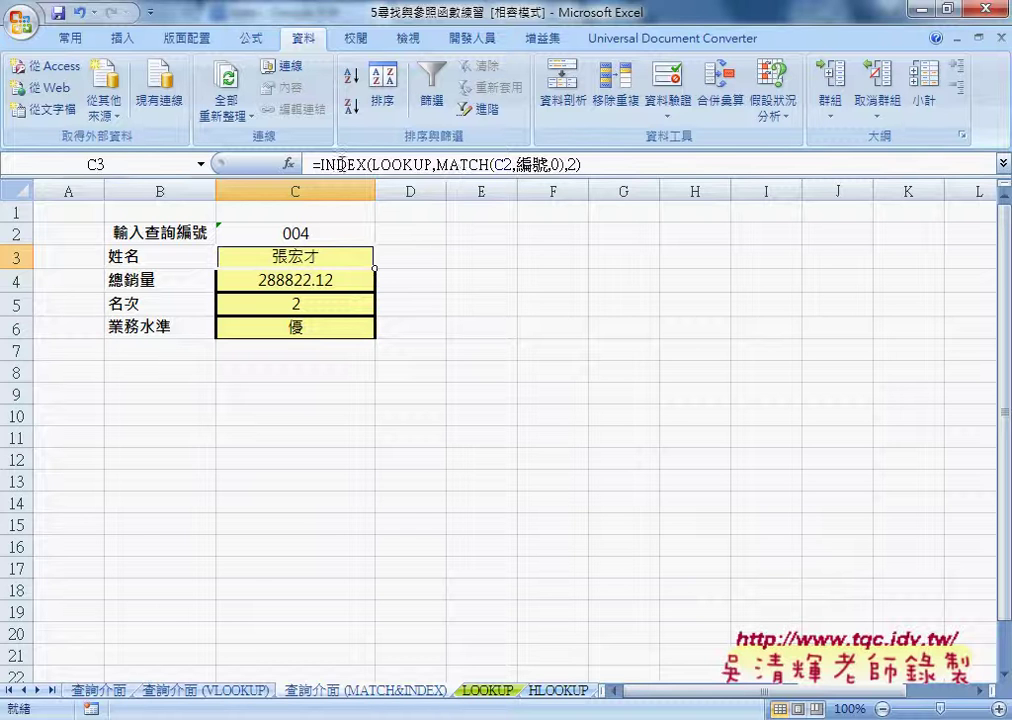
left_click_drag(321, 164, 435, 163)
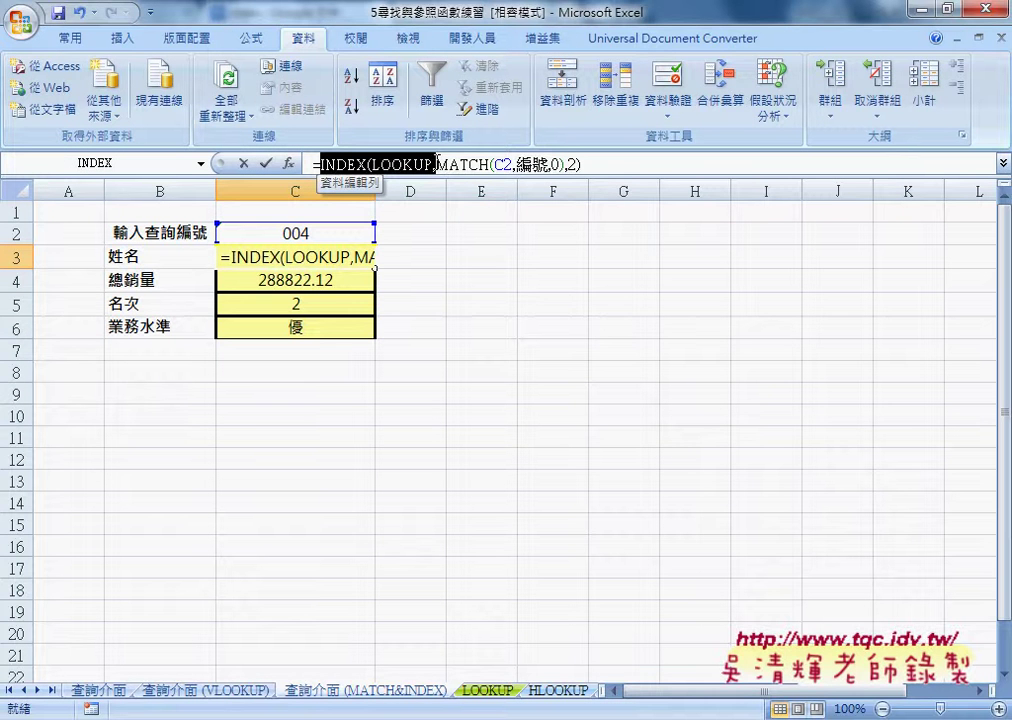
key("Delete")
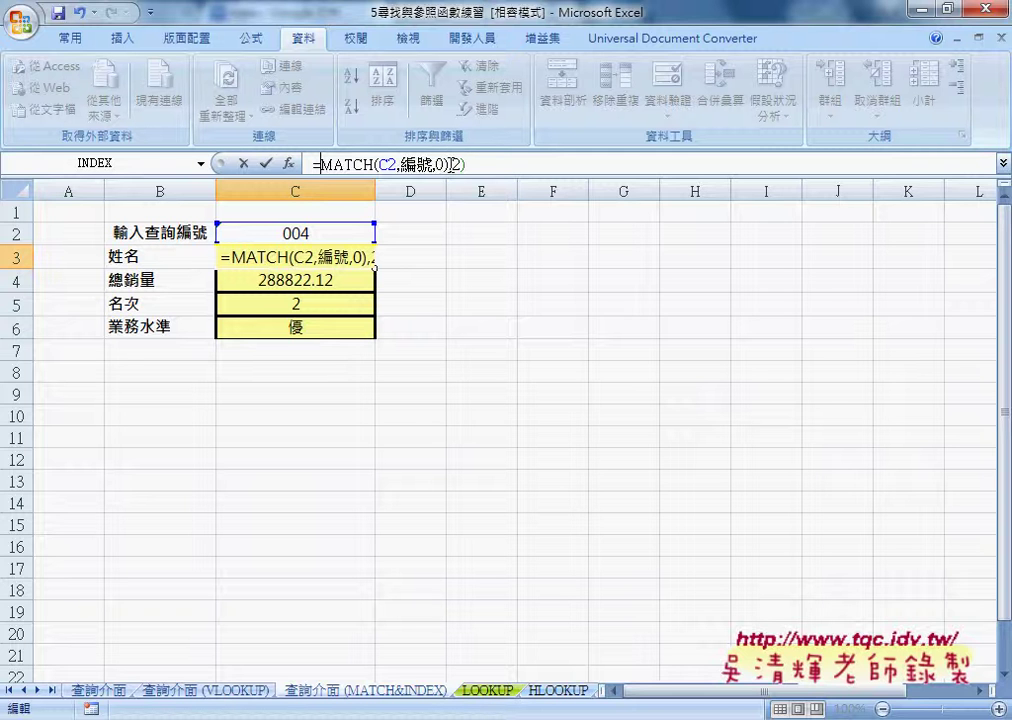
left_click_drag(450, 164, 503, 163)
key("Delete")
Step: Show MATCH's arguments and inspect Lookup_value C2 and the 編號 Lookup_array
left_click(288, 163)
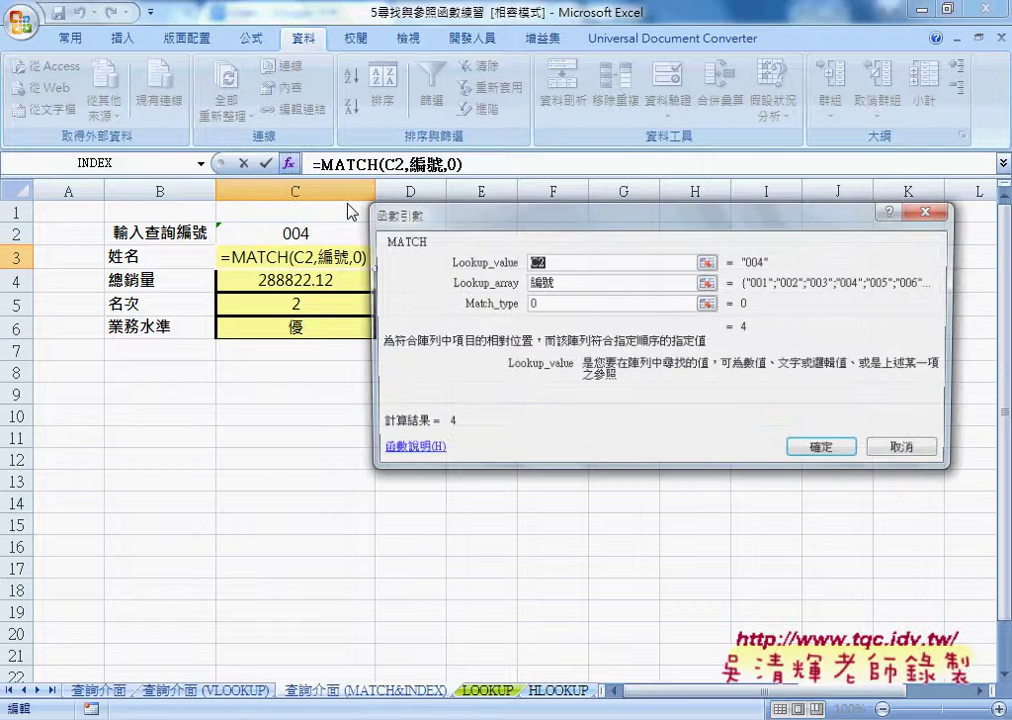
left_click_drag(527, 216, 601, 202)
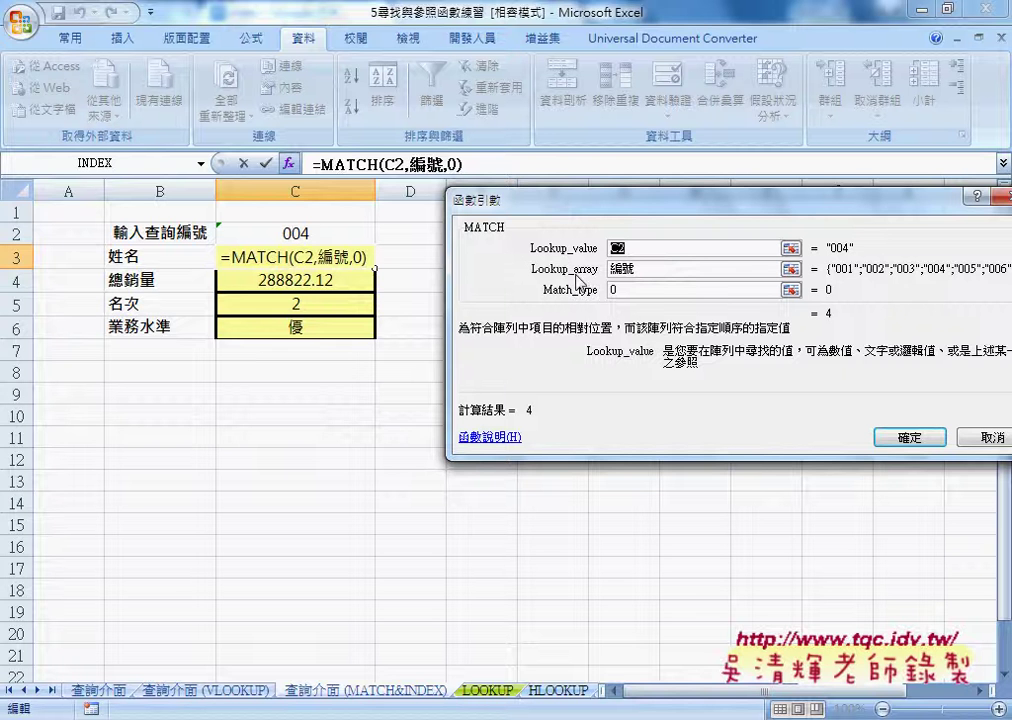
left_click(645, 270)
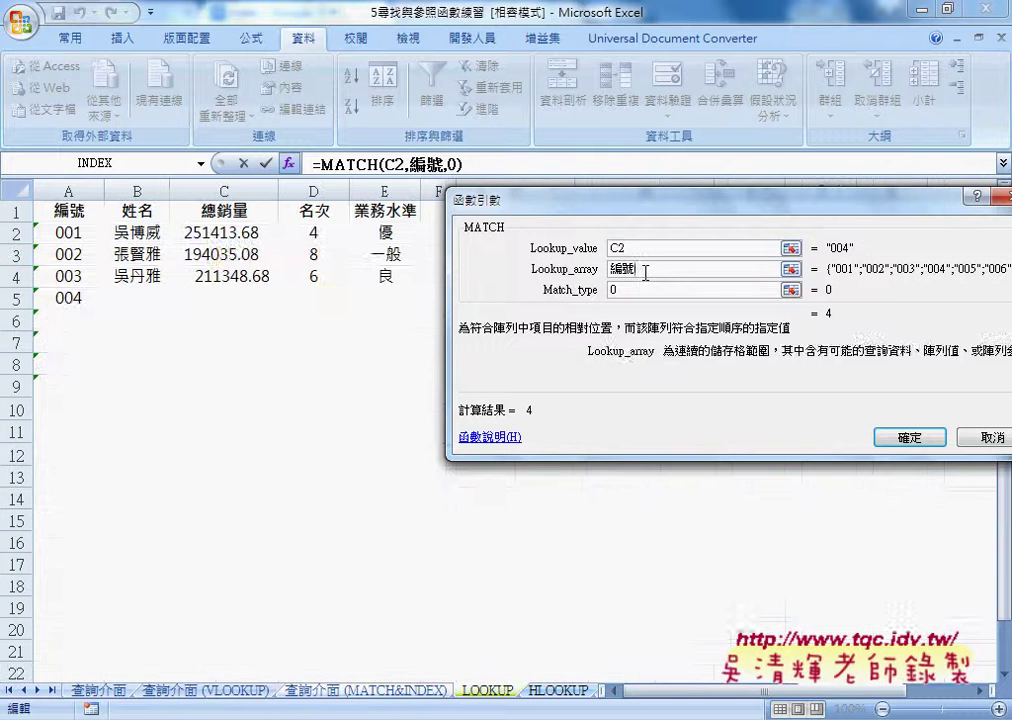
left_click(637, 250)
double_click(637, 250)
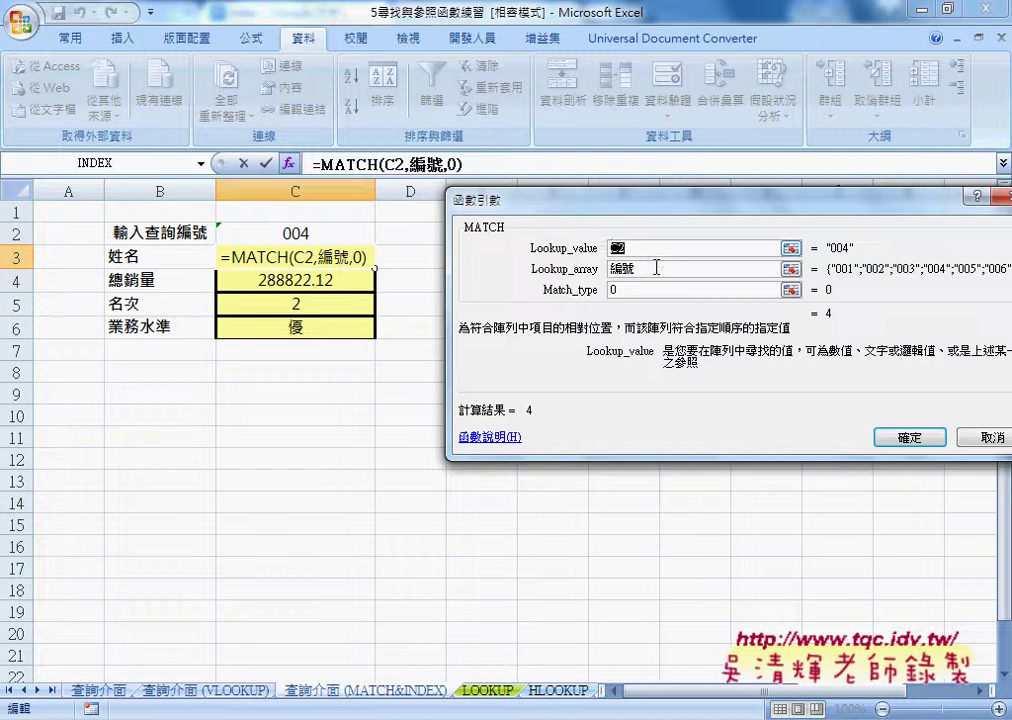
left_click(657, 267)
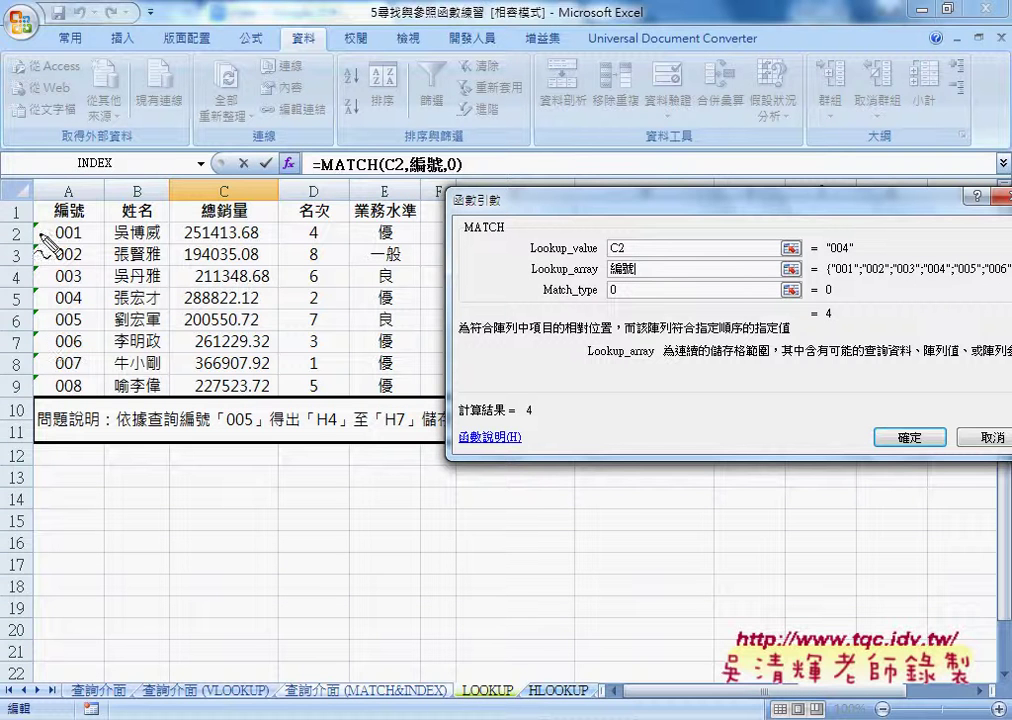
Step: Compare the 編號 ID column on the sheet with Lookup_array, confirming ID 004 sits at position 4
left_click_drag(44, 236, 38, 380)
mouse_move(40, 226)
left_mouse_down()
mouse_move(98, 250)
mouse_move(40, 395)
left_mouse_up()
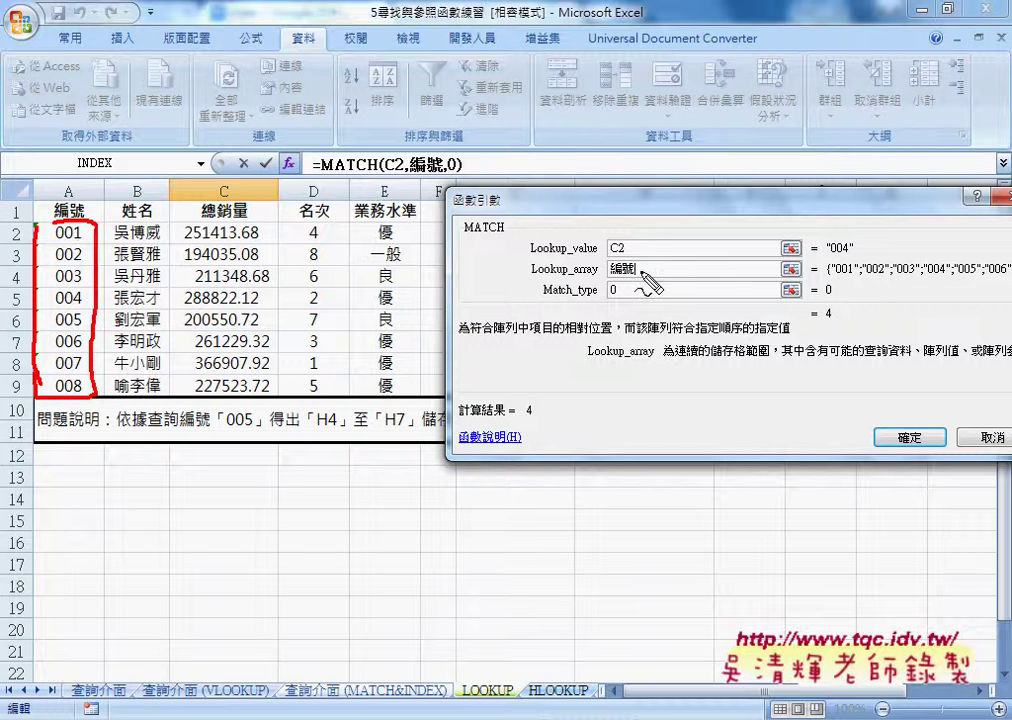
mouse_move(630, 262)
left_mouse_down()
mouse_move(604, 272)
mouse_move(92, 279)
mouse_move(112, 290)
left_mouse_up()
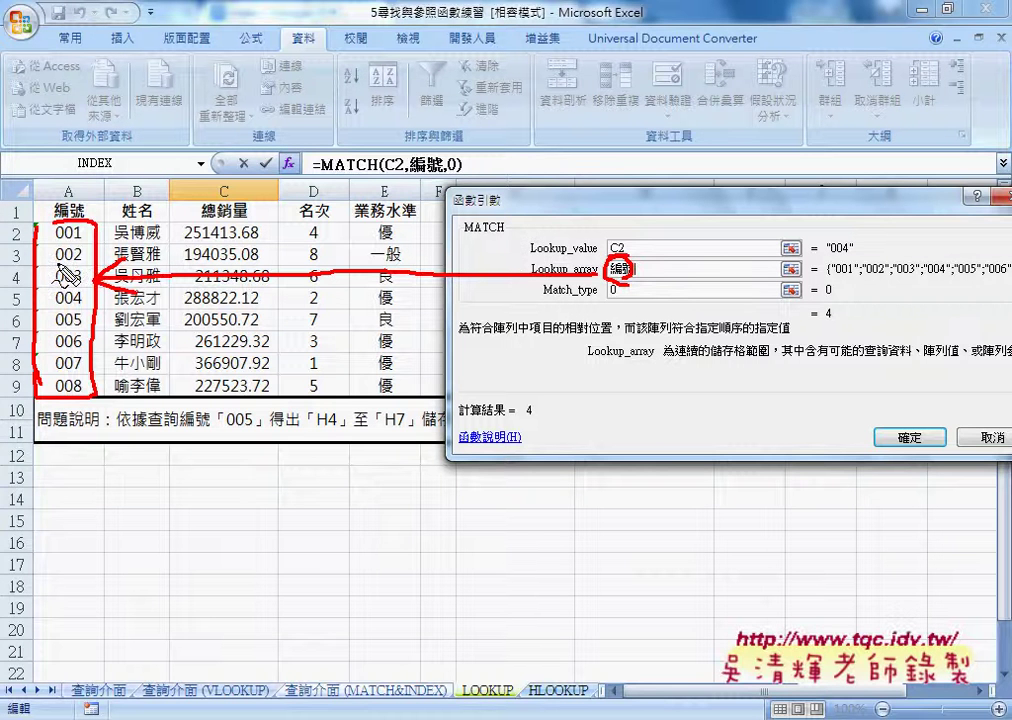
left_click_drag(80, 248, 62, 273)
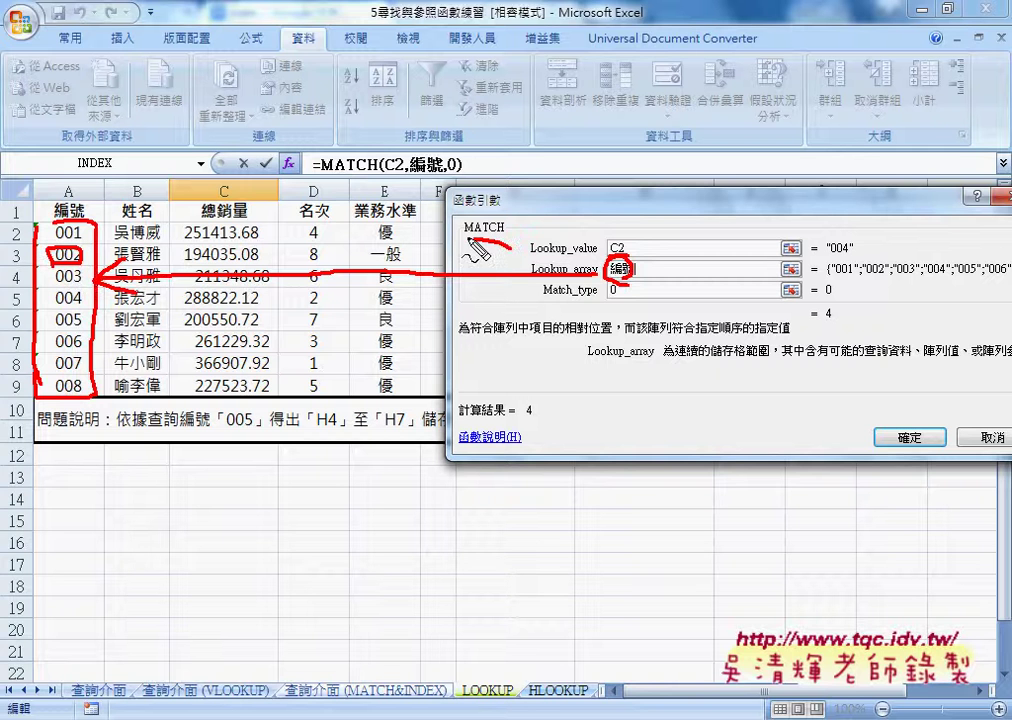
left_click_drag(512, 247, 195, 244)
left_click_drag(828, 259, 850, 259)
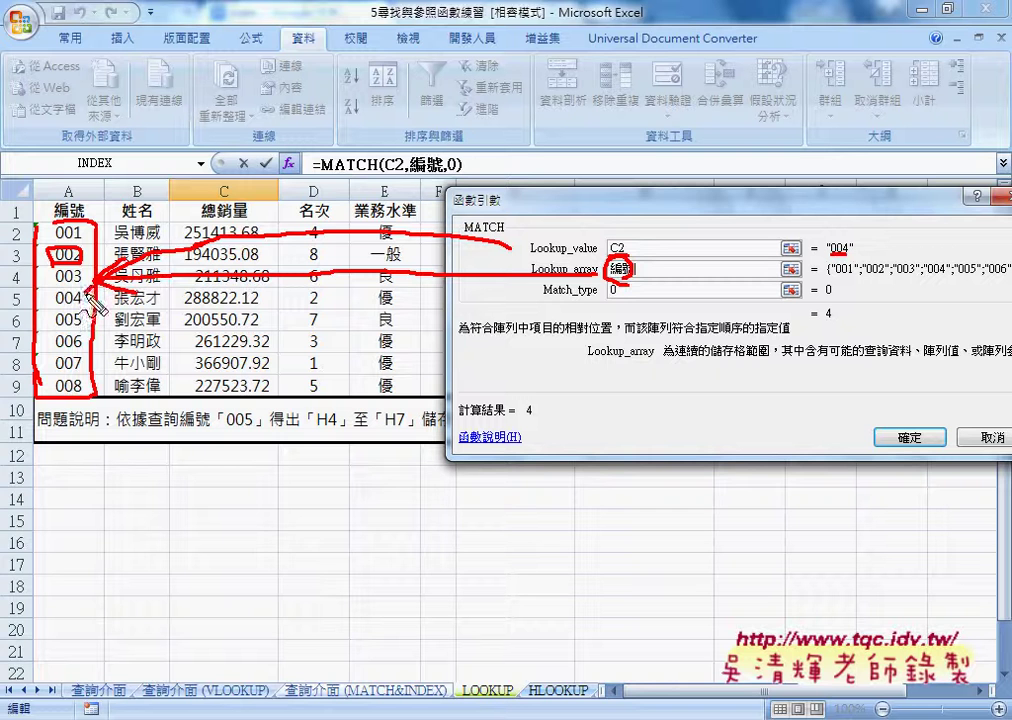
mouse_move(56, 286)
left_mouse_down()
mouse_move(56, 297)
mouse_move(84, 296)
left_mouse_up()
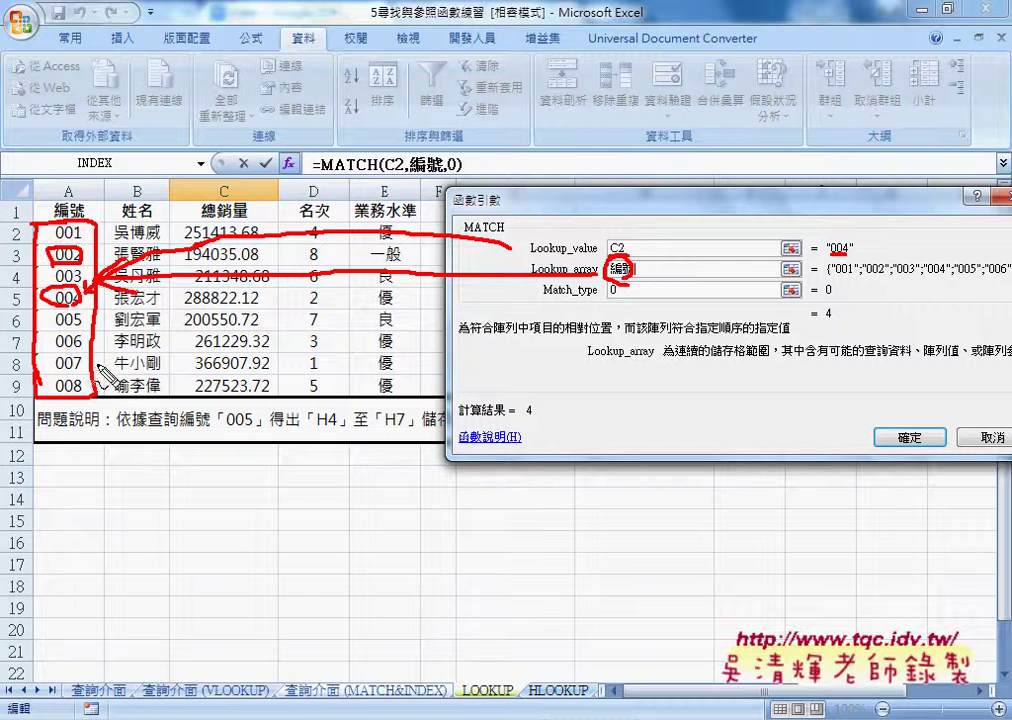
mouse_move(858, 250)
left_mouse_down()
mouse_move(882, 272)
mouse_move(848, 337)
left_mouse_up()
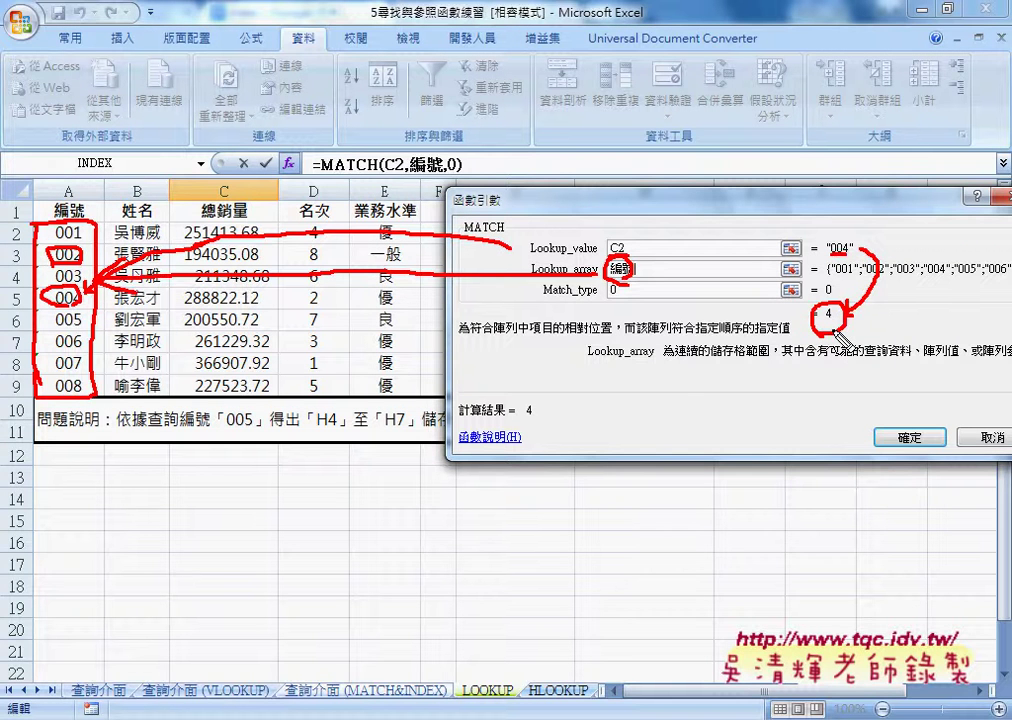
key("Escape")
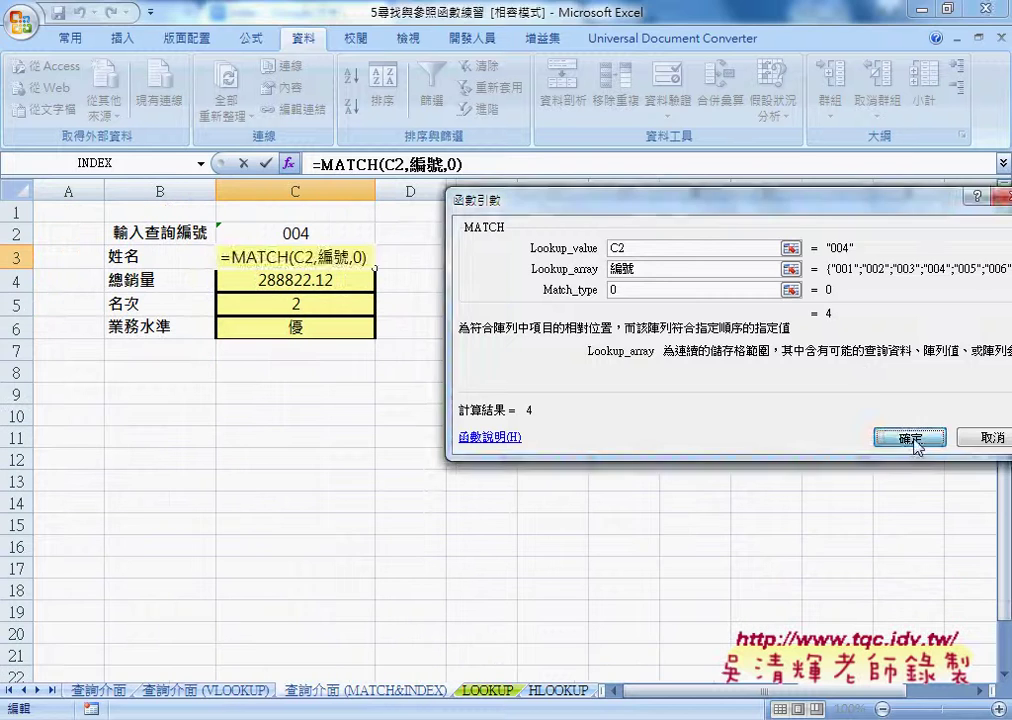
Step: Confirm the MATCH result, then show C3's INDEX arguments using the array form
left_click(912, 439)
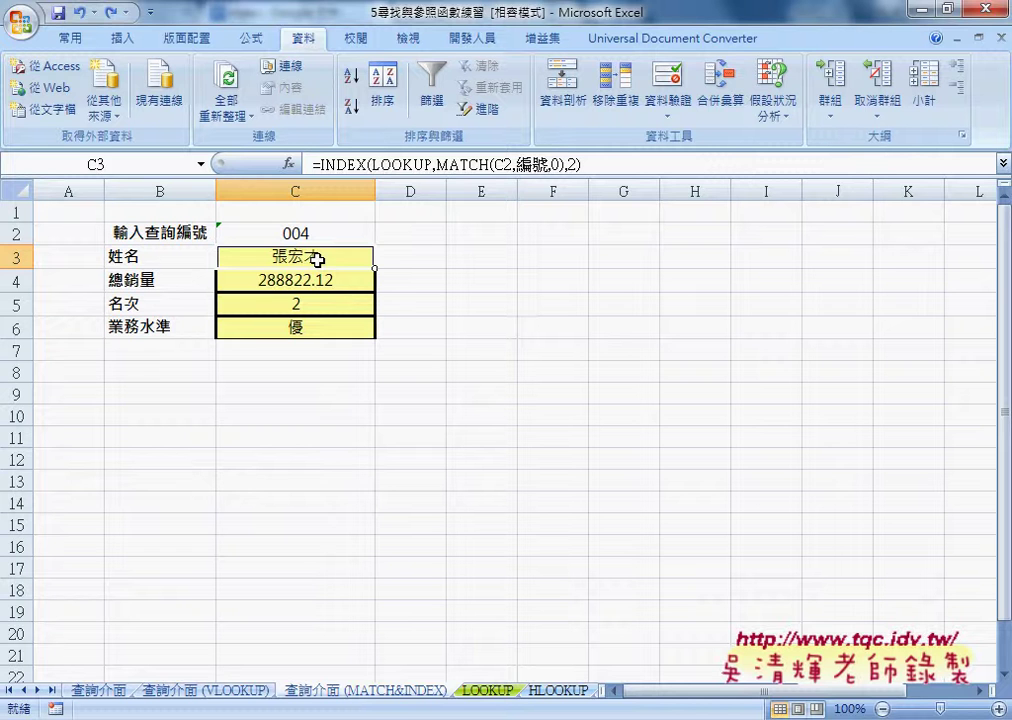
left_click(379, 160)
left_click(289, 163)
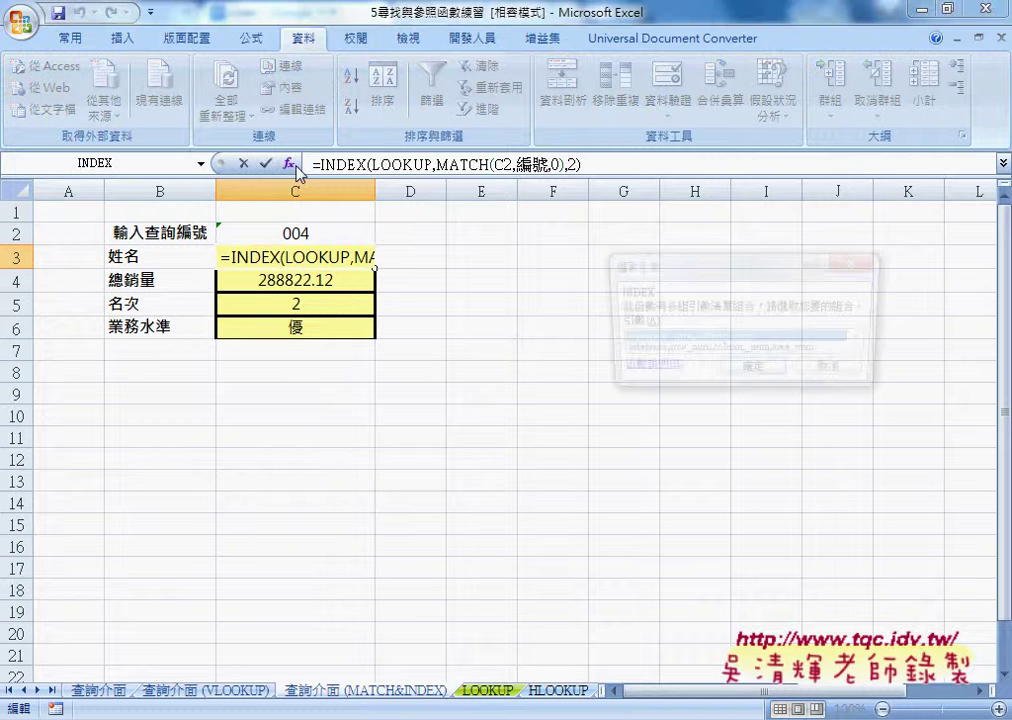
left_click(753, 372)
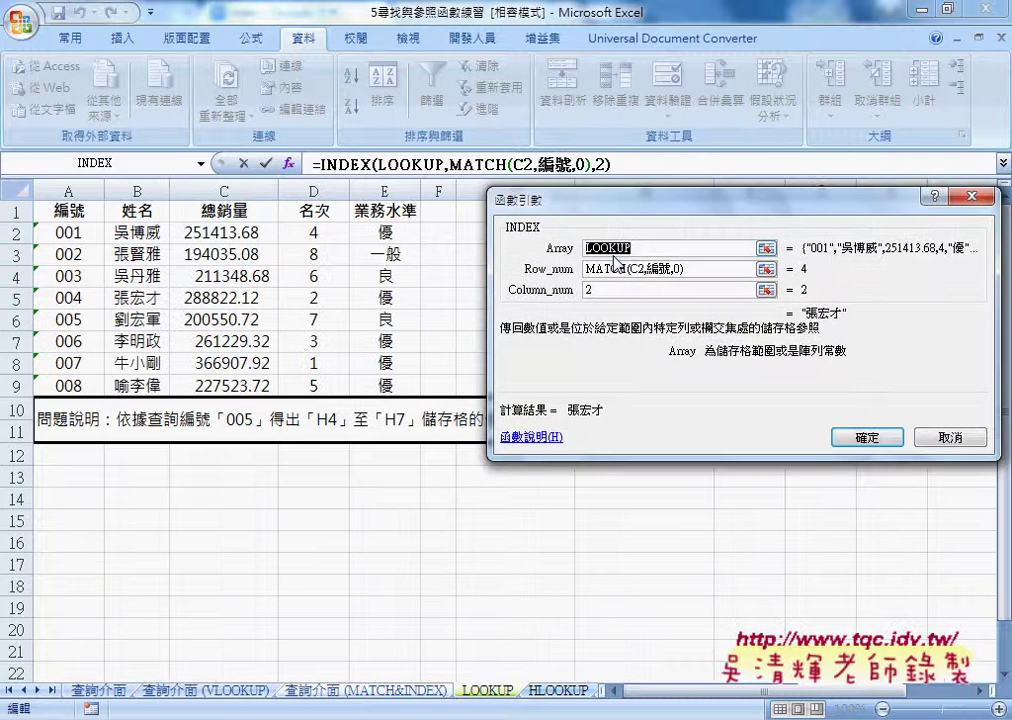
left_click_drag(629, 210, 447, 210)
Step: Inspect the Row_num MATCH expression and LOOKUP array, moving the dialog to reveal the data table
left_click(512, 272)
left_click_drag(404, 268, 512, 272)
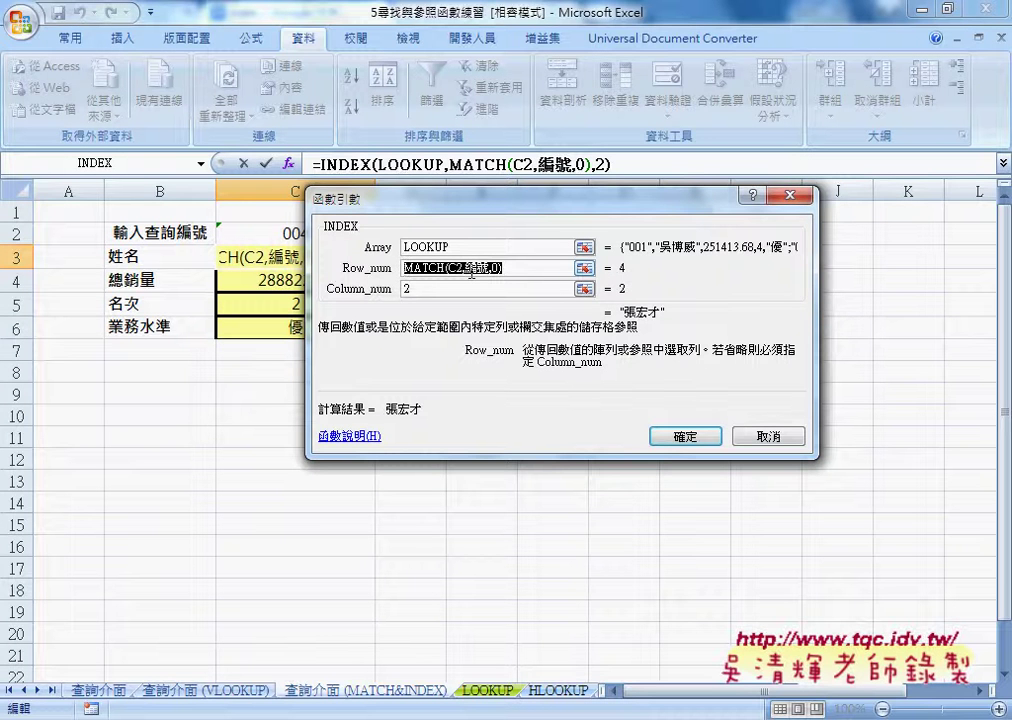
left_click_drag(459, 248, 370, 255)
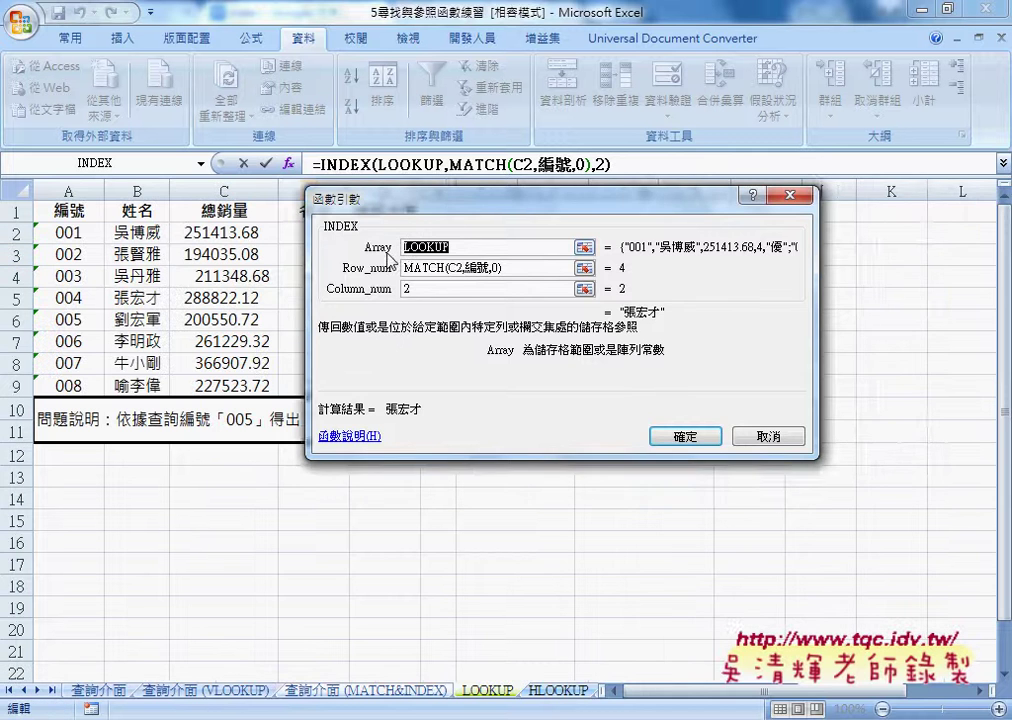
left_click_drag(458, 210, 650, 210)
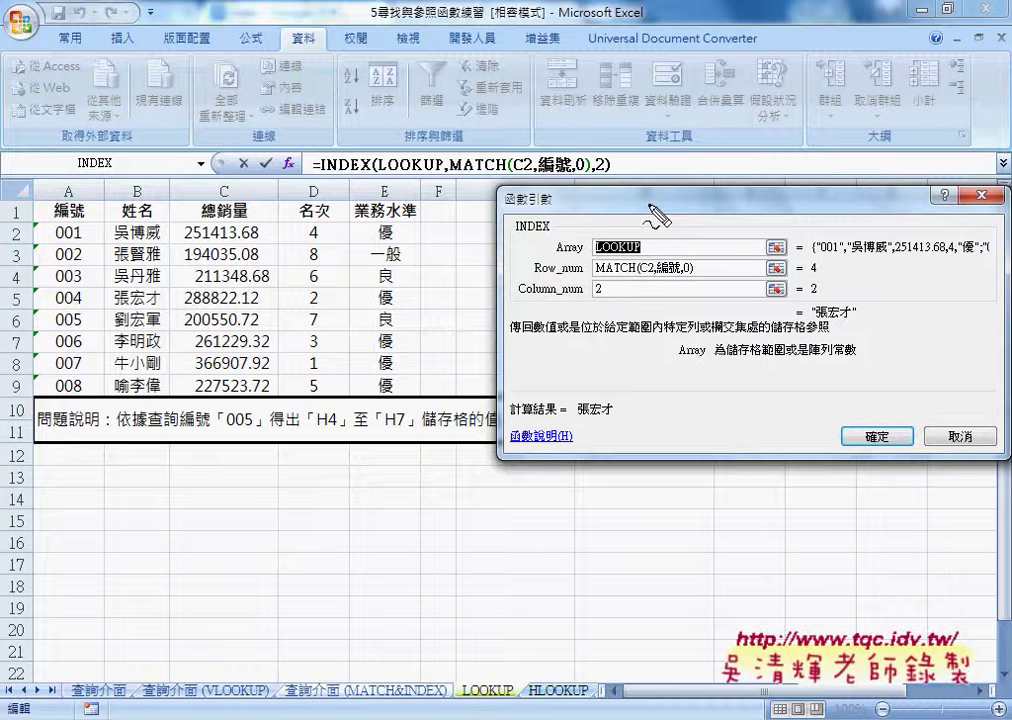
Step: Annotate the INDEX array argument by outlining the data table rows 2 to 9
left_click_drag(596, 256, 641, 256)
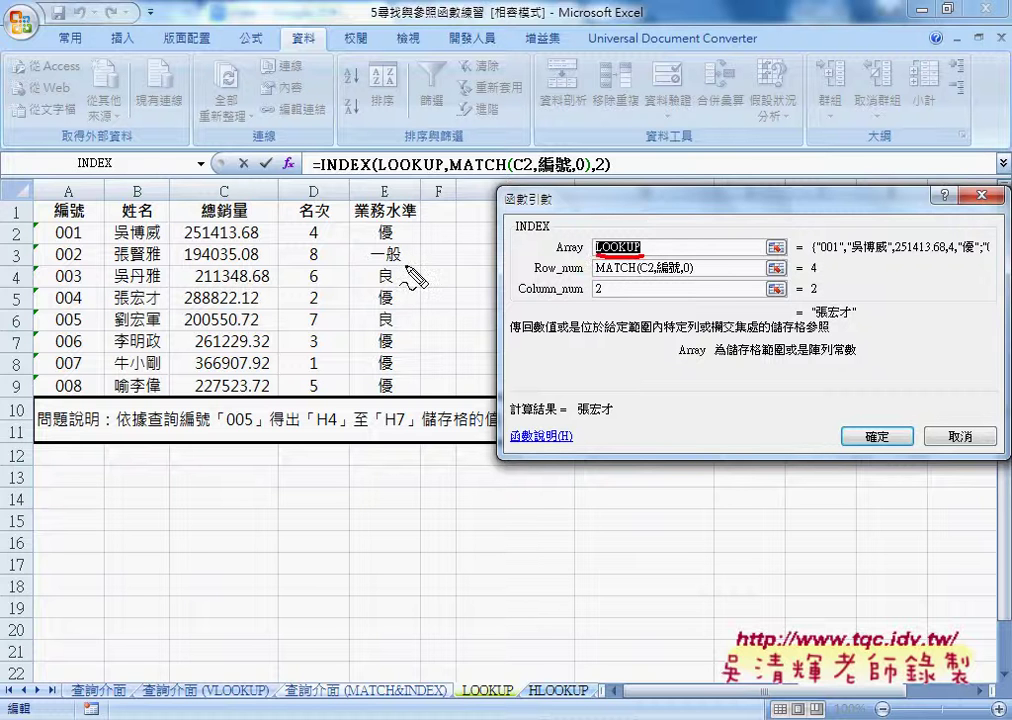
left_click_drag(34, 222, 40, 398)
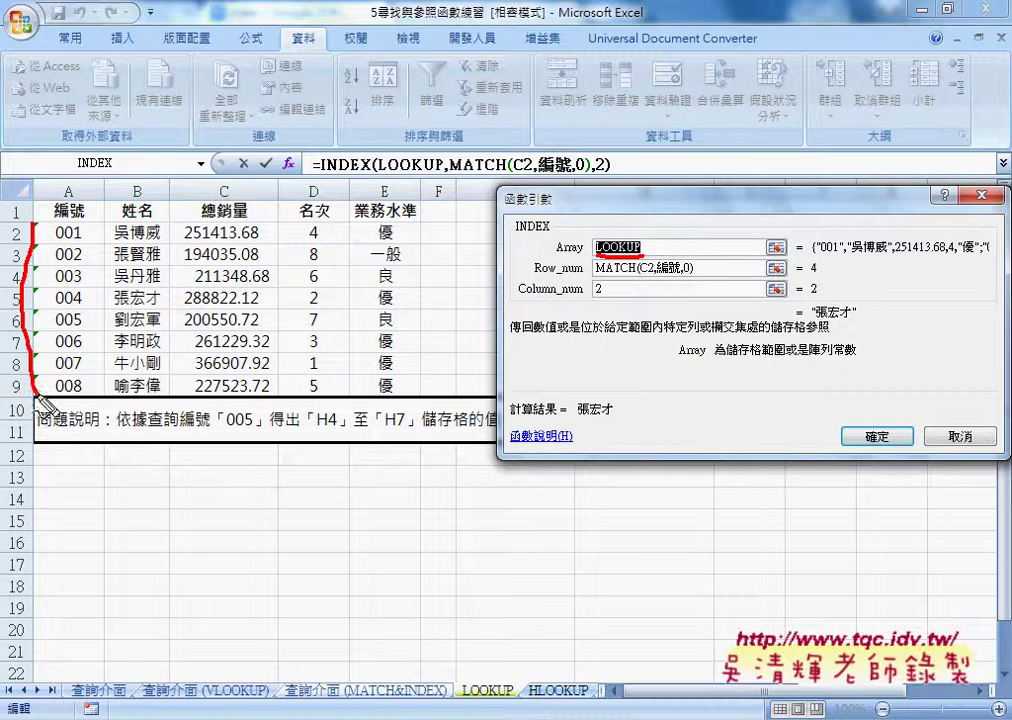
left_click_drag(44, 222, 421, 384)
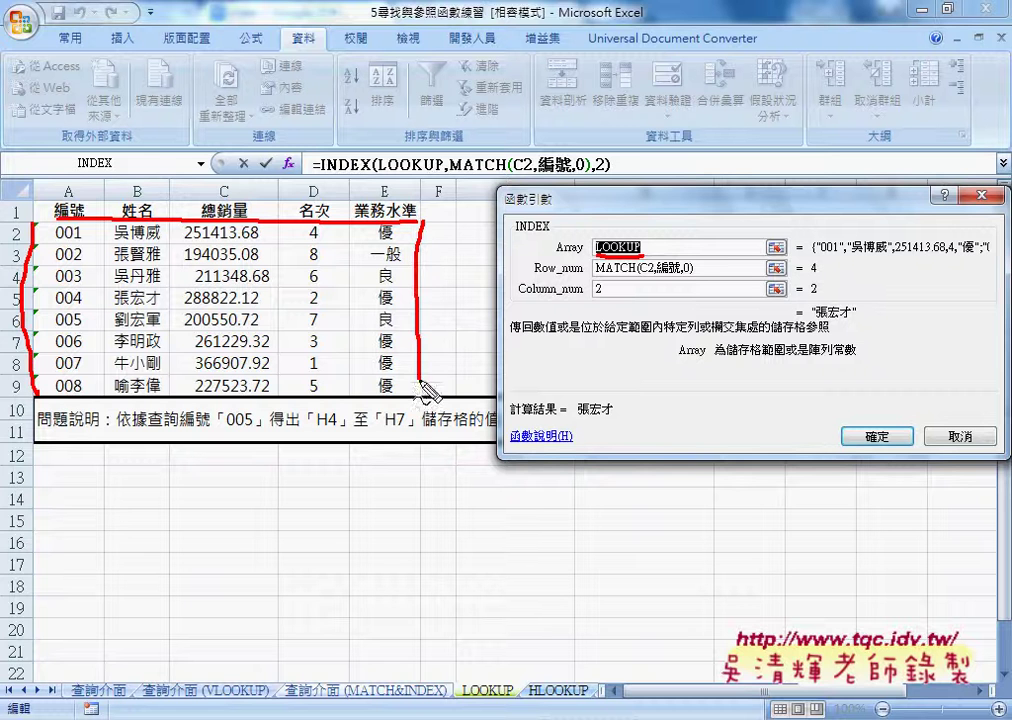
left_click_drag(36, 394, 420, 396)
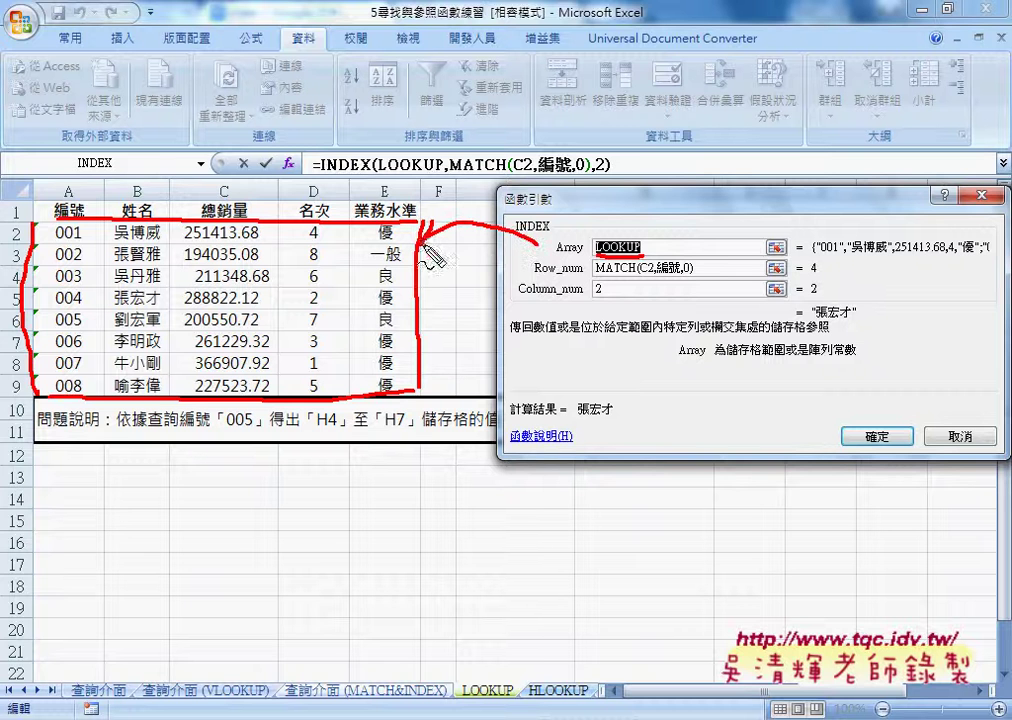
left_click_drag(422, 240, 548, 228)
Step: Mark the MATCH row for ID 004 and column number 2, clear the ink, and confirm the formula
left_click_drag(596, 279, 690, 277)
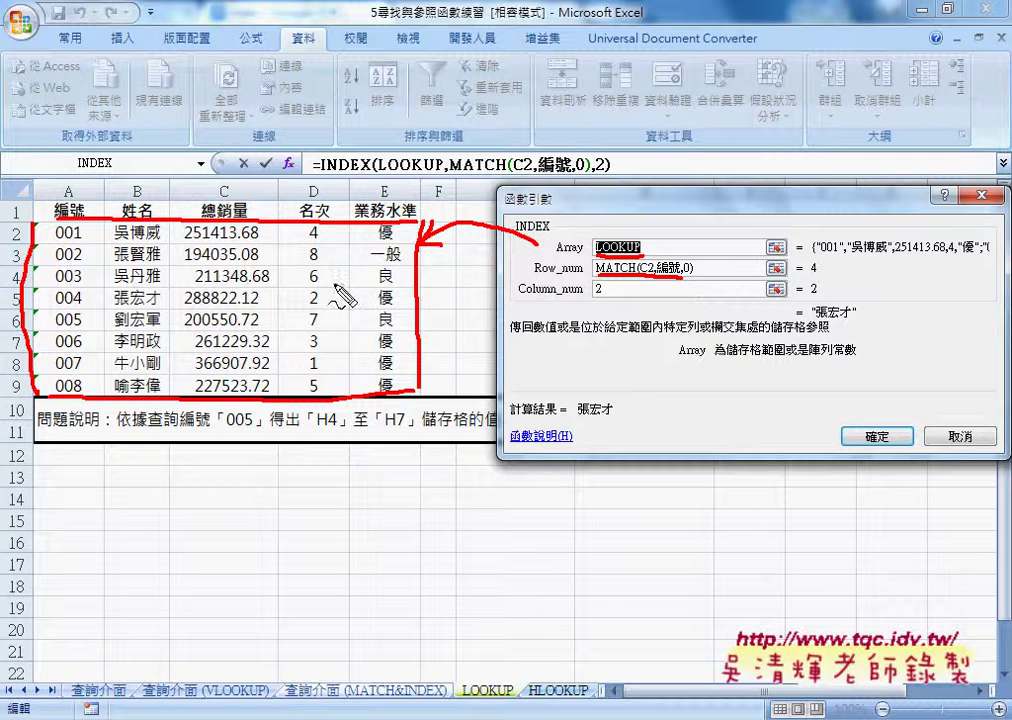
mouse_move(45, 300)
left_mouse_down()
mouse_move(380, 297)
mouse_move(45, 308)
left_mouse_up()
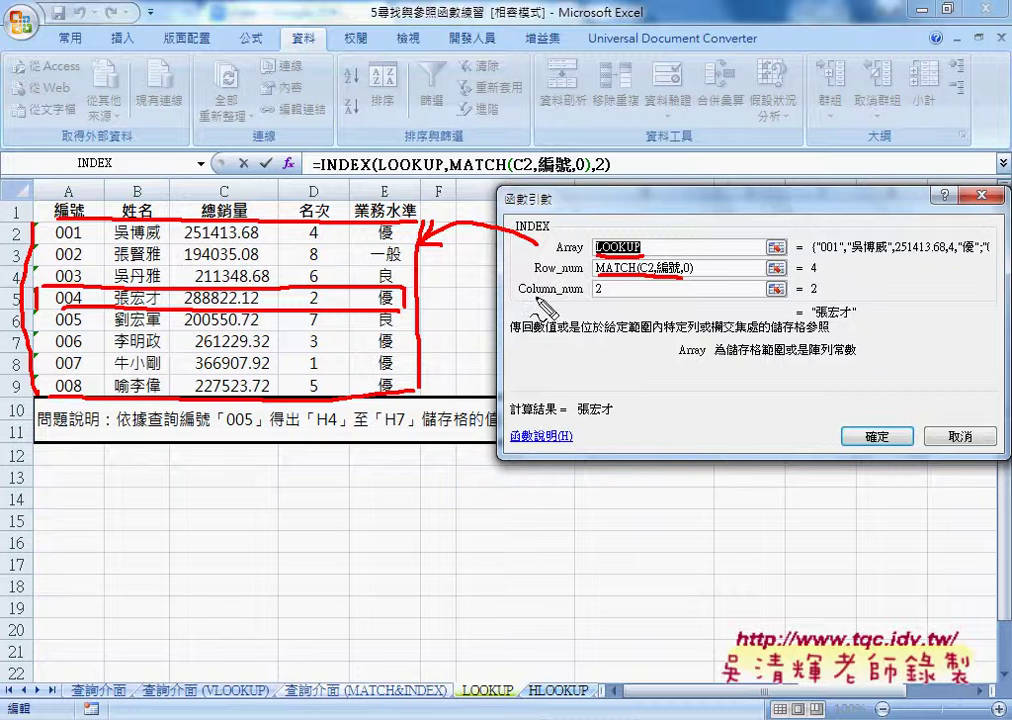
mouse_move(518, 297)
left_mouse_down()
mouse_move(604, 300)
mouse_move(603, 283)
left_mouse_up()
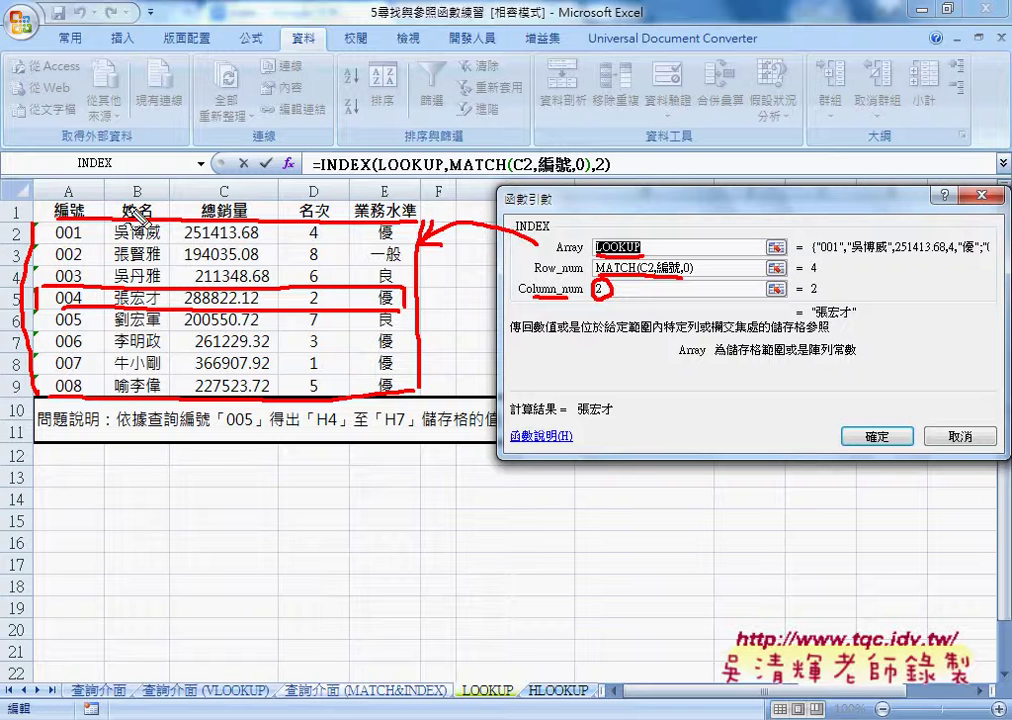
left_click_drag(597, 248, 138, 180)
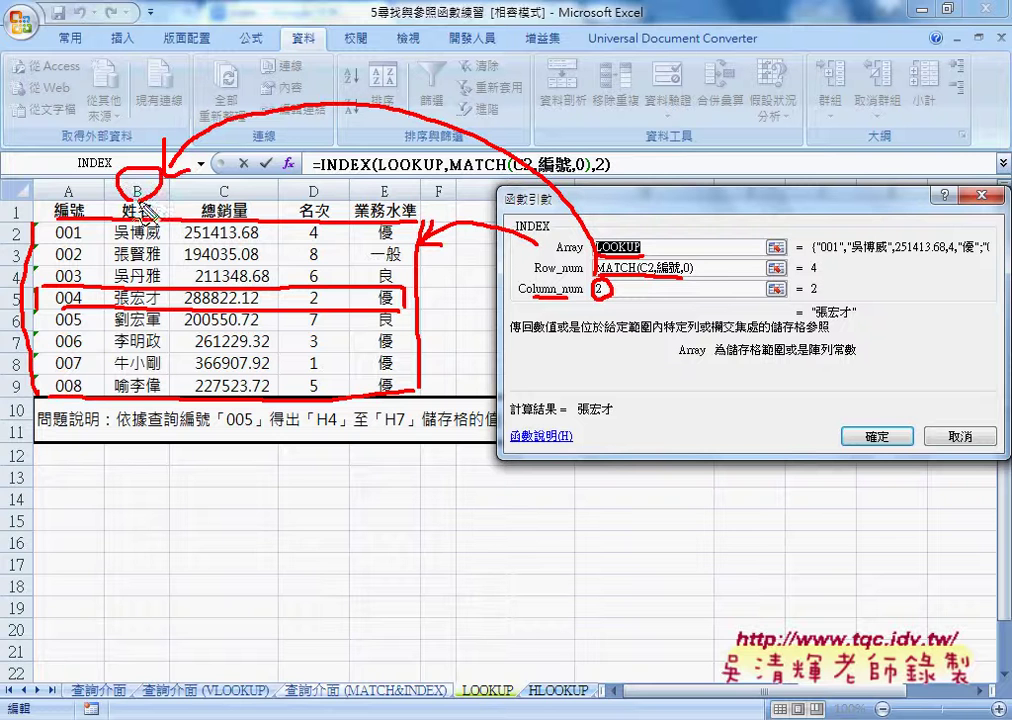
left_click_drag(106, 292, 172, 308)
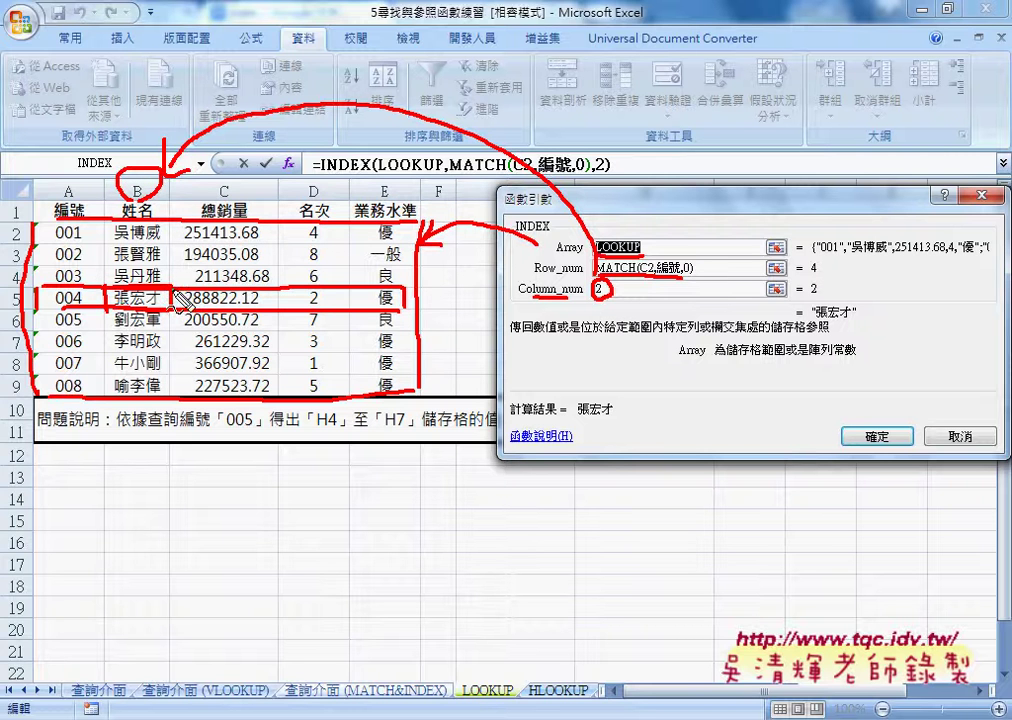
left_click_drag(176, 289, 282, 310)
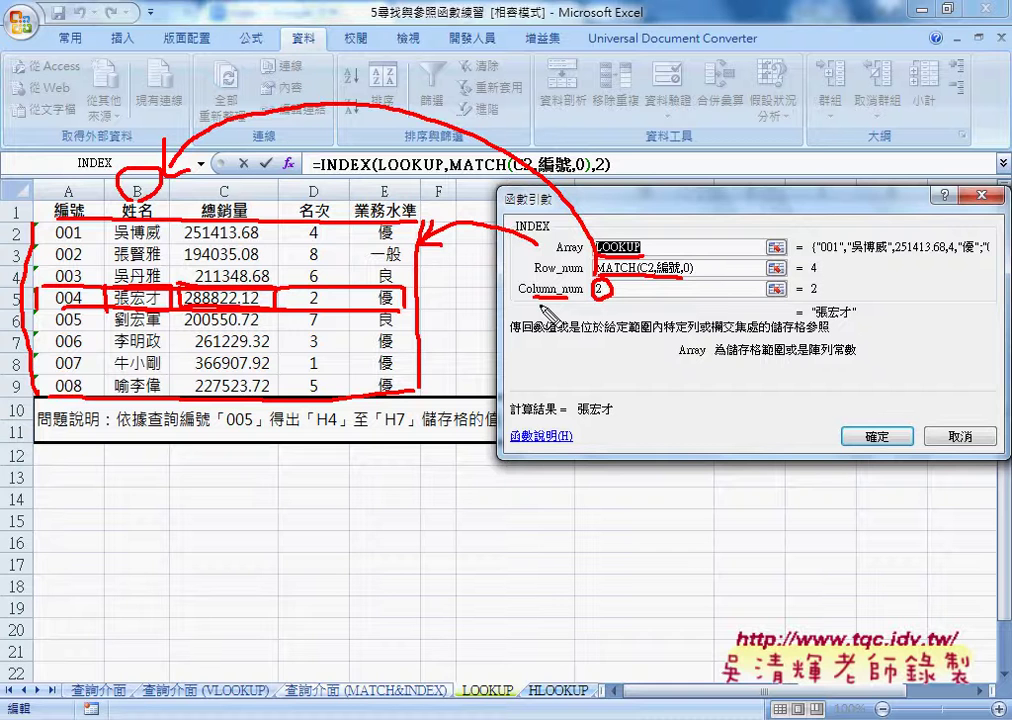
key("Escape")
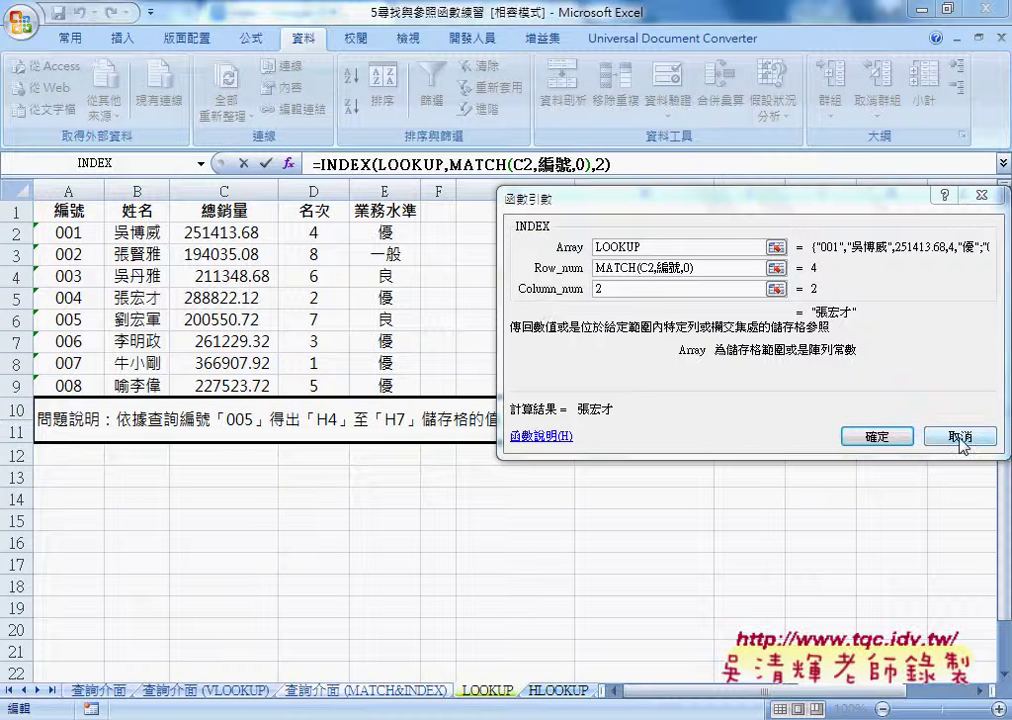
left_click(876, 436)
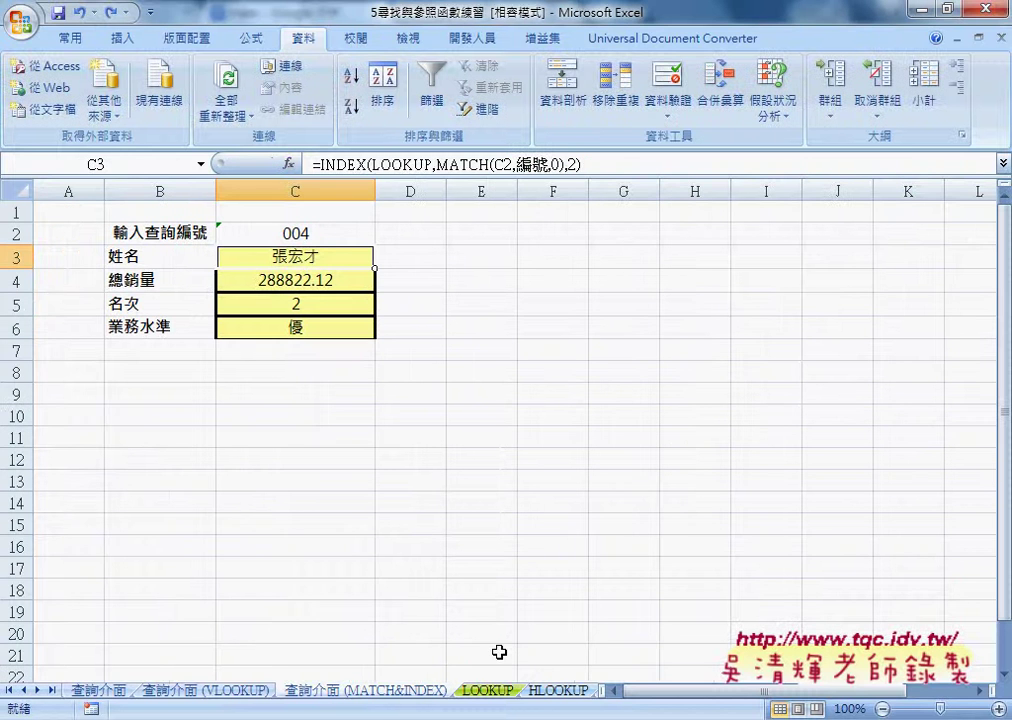
Step: Copy the 查詢介面 sheet before LOOKUP and rename the copy 查詢介面 (VBA)
left_click_drag(381, 697, 481, 688)
left_click_drag(481, 688, 303, 690)
left_click(98, 690)
left_click_drag(191, 680, 479, 684)
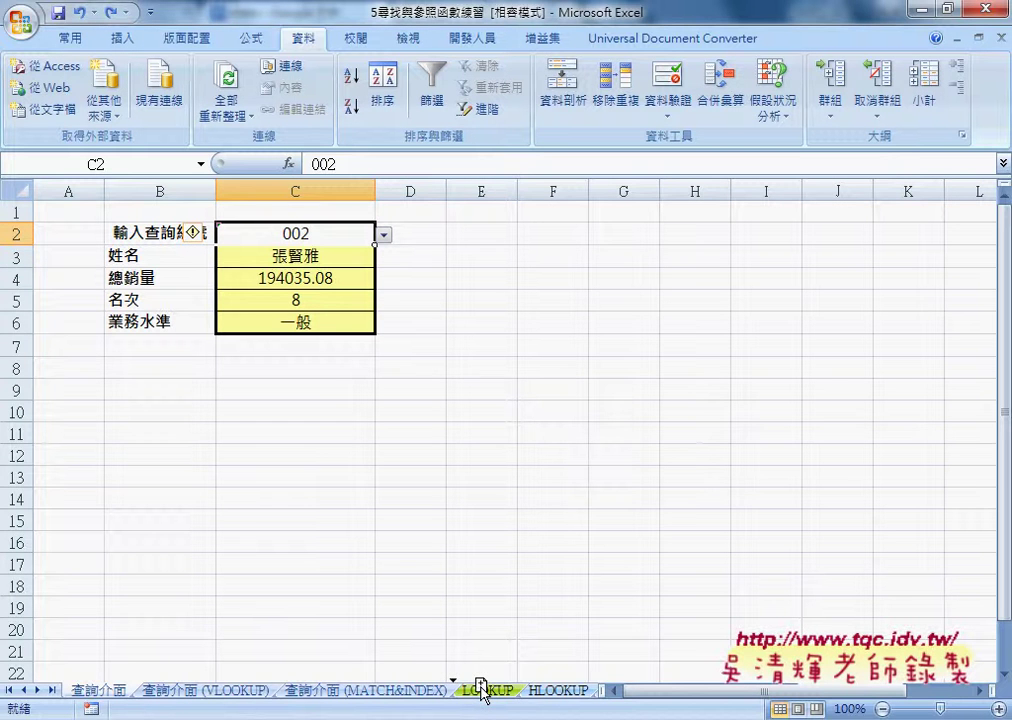
left_click_drag(481, 690, 481, 690, "ctrl")
left_click_drag(606, 690, 735, 690)
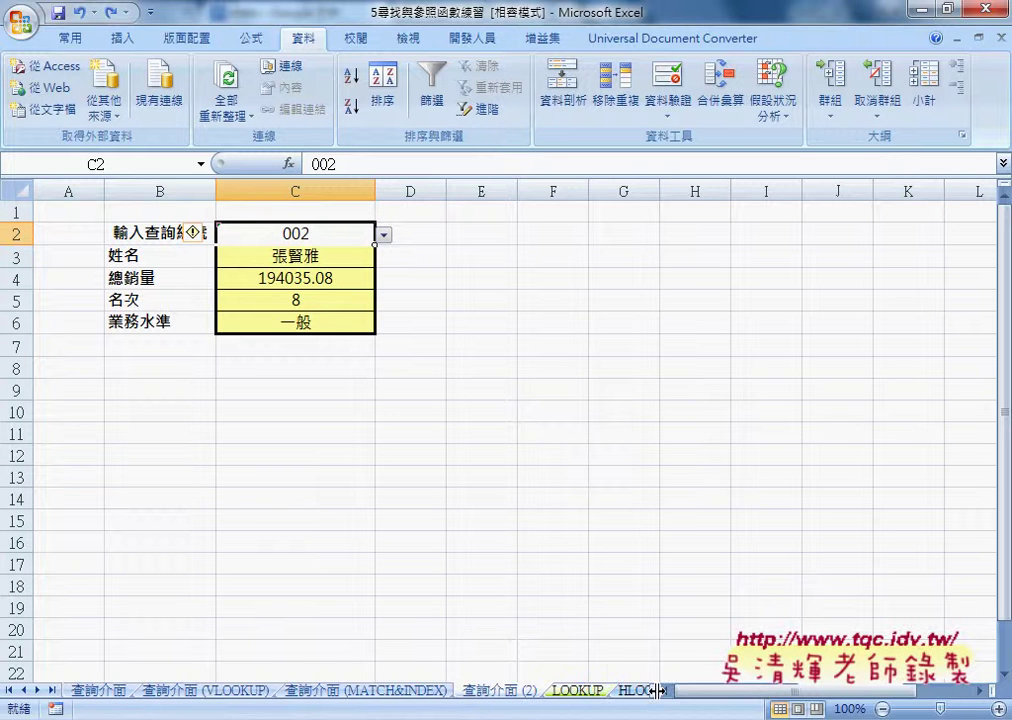
double_click(528, 690)
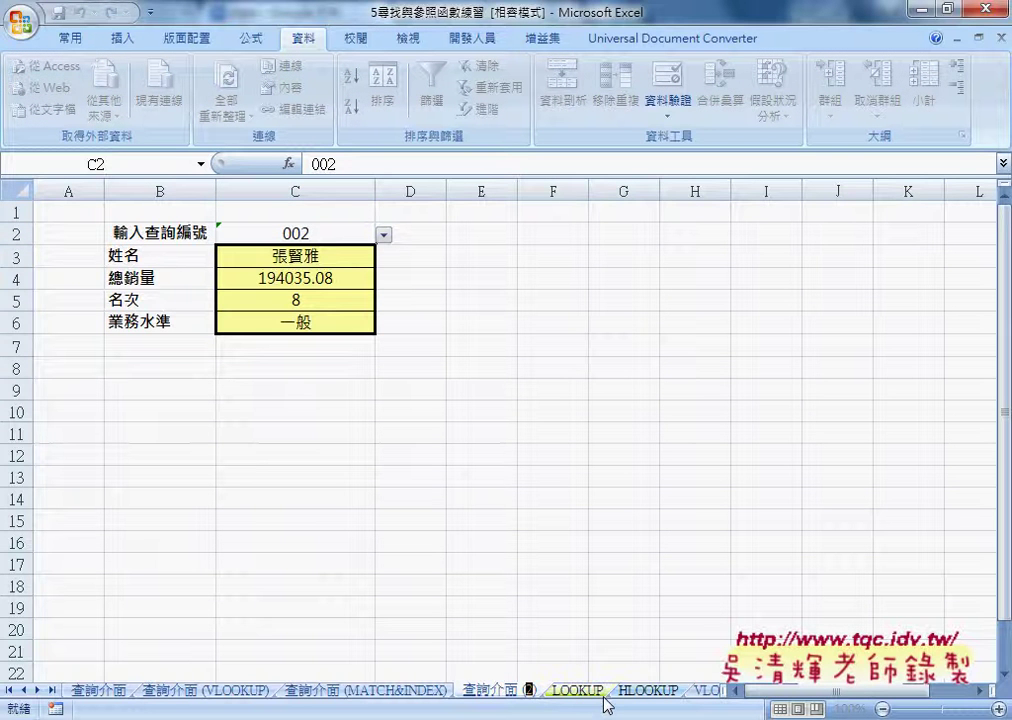
type("VB")
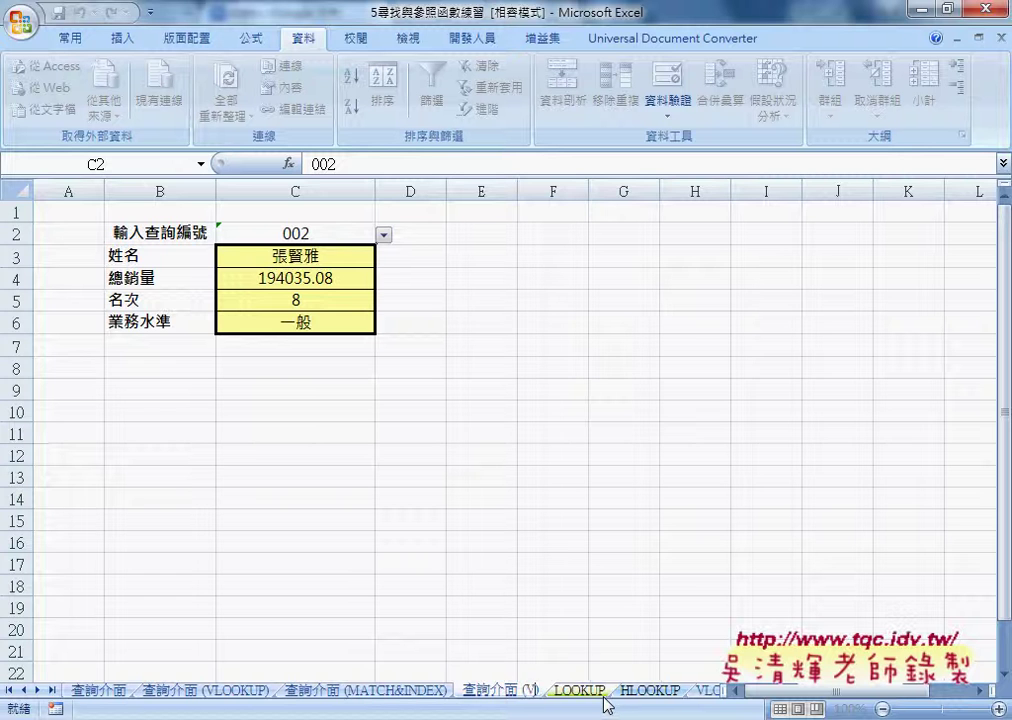
type("A")
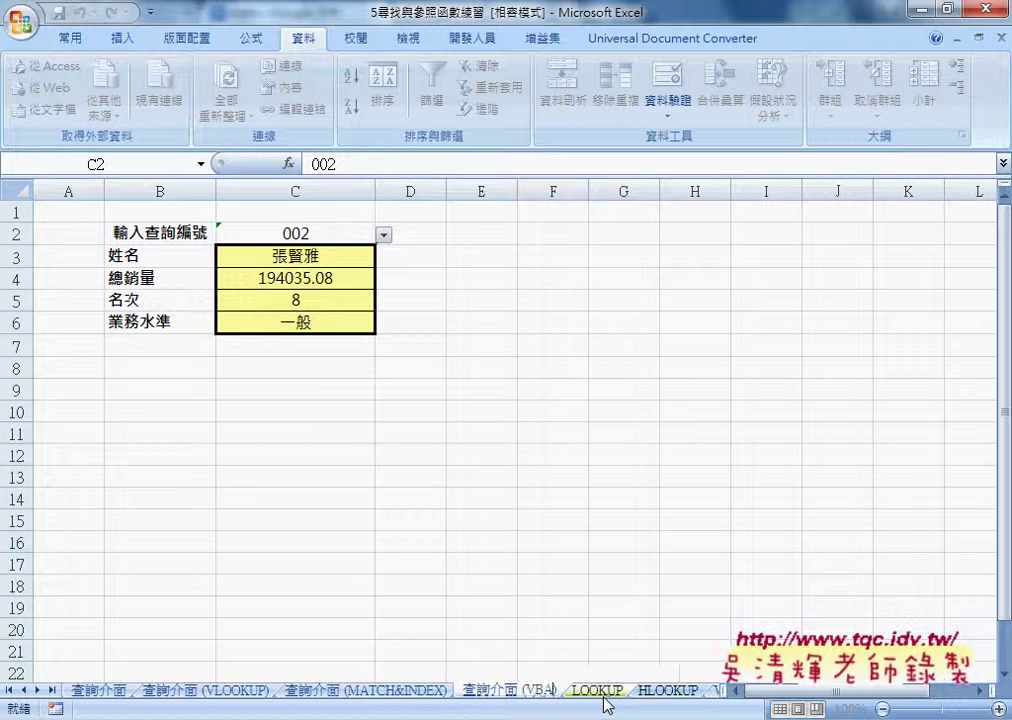
key("Return")
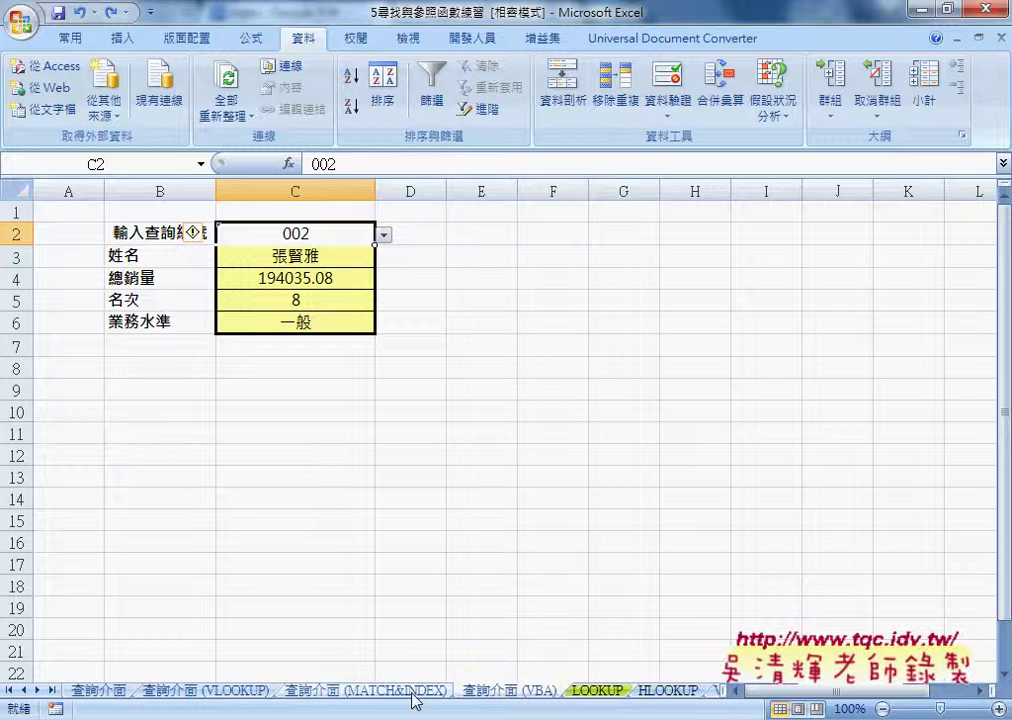
left_click(181, 697)
left_click(330, 697)
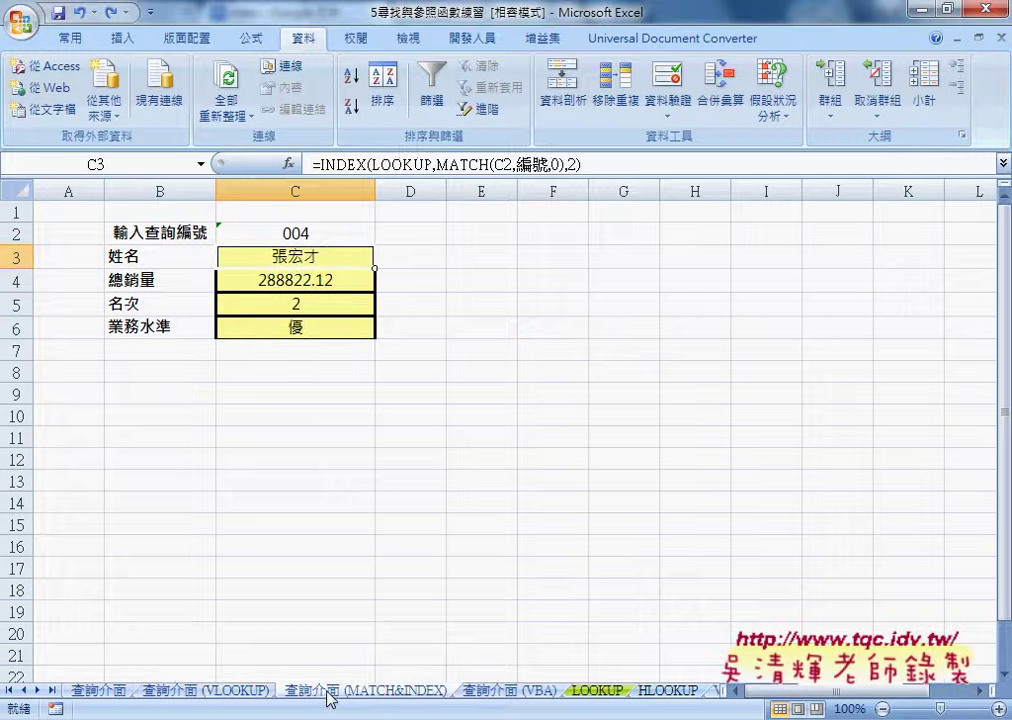
left_click(513, 697)
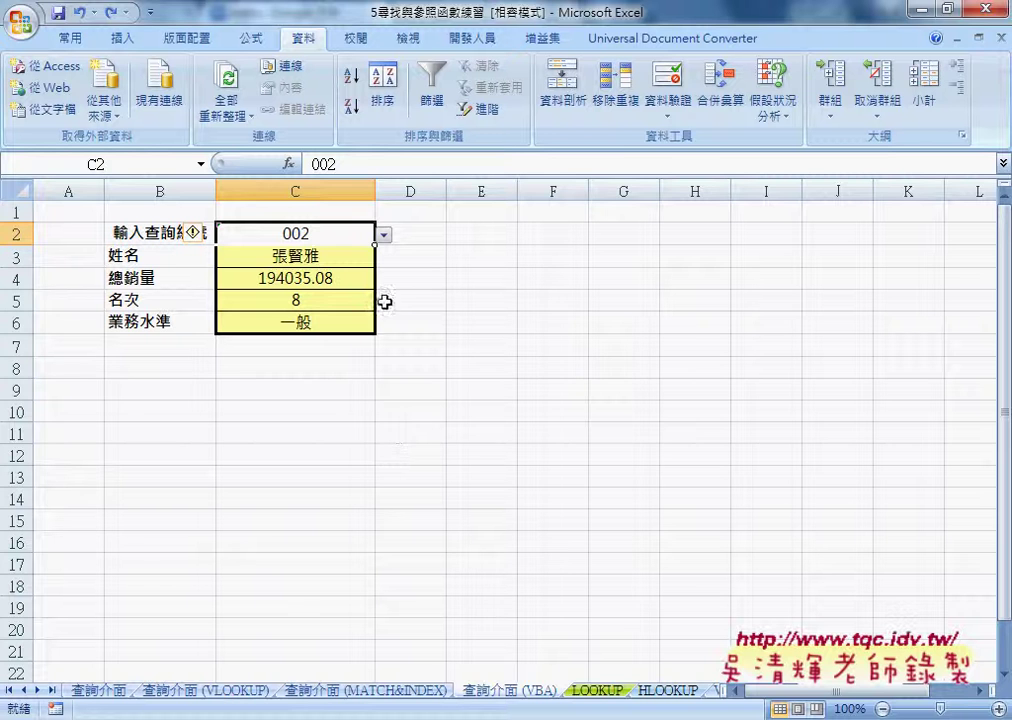
left_click_drag(327, 255, 327, 322)
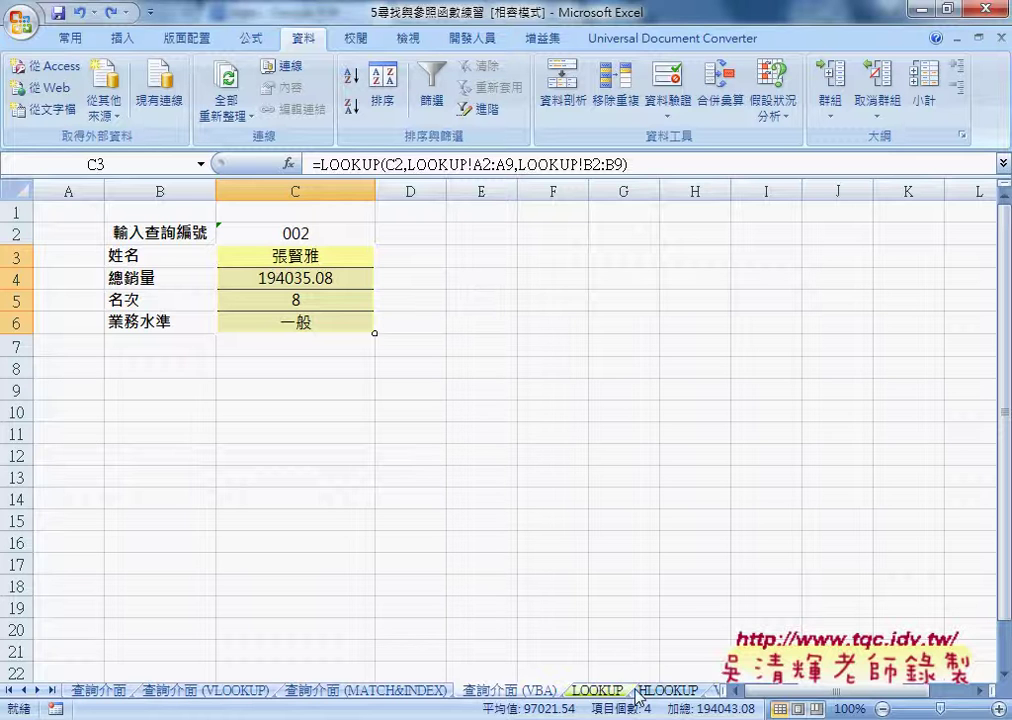
left_click_drag(728, 690, 797, 690)
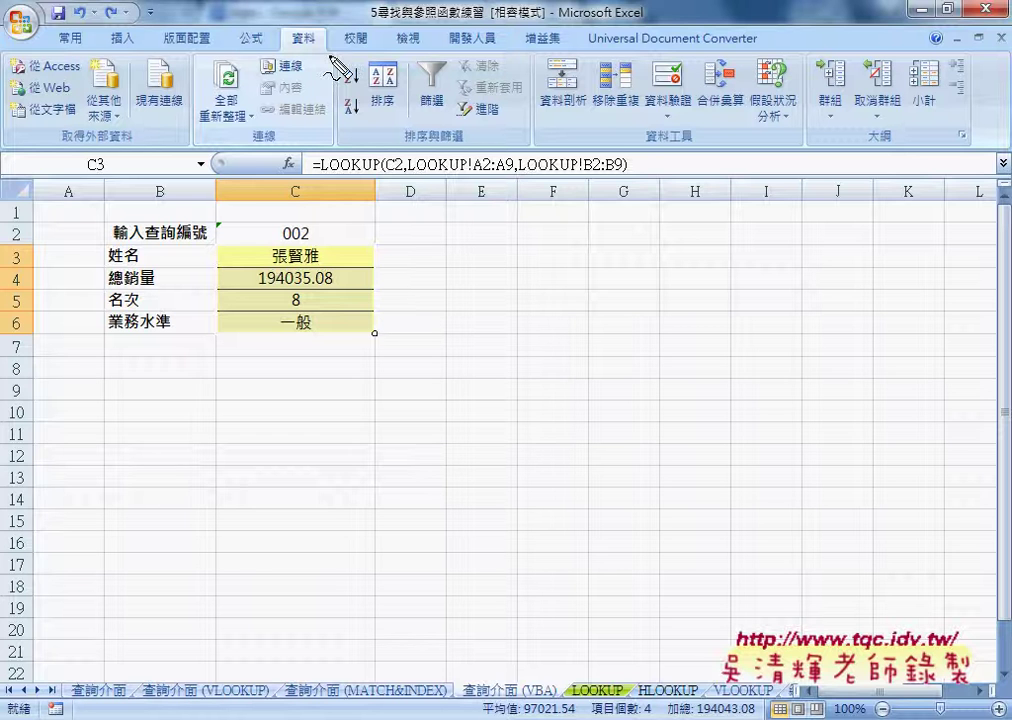
left_click_drag(283, 26, 319, 48)
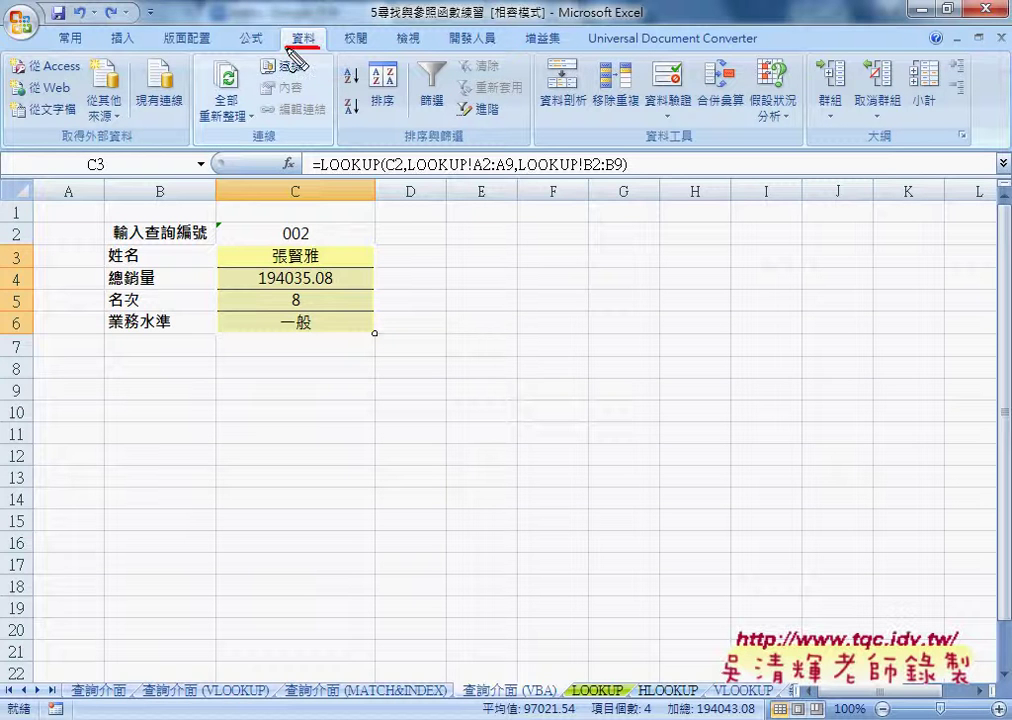
mouse_move(443, 117)
left_mouse_down()
mouse_move(405, 119)
mouse_move(455, 118)
mouse_move(478, 97)
left_mouse_up()
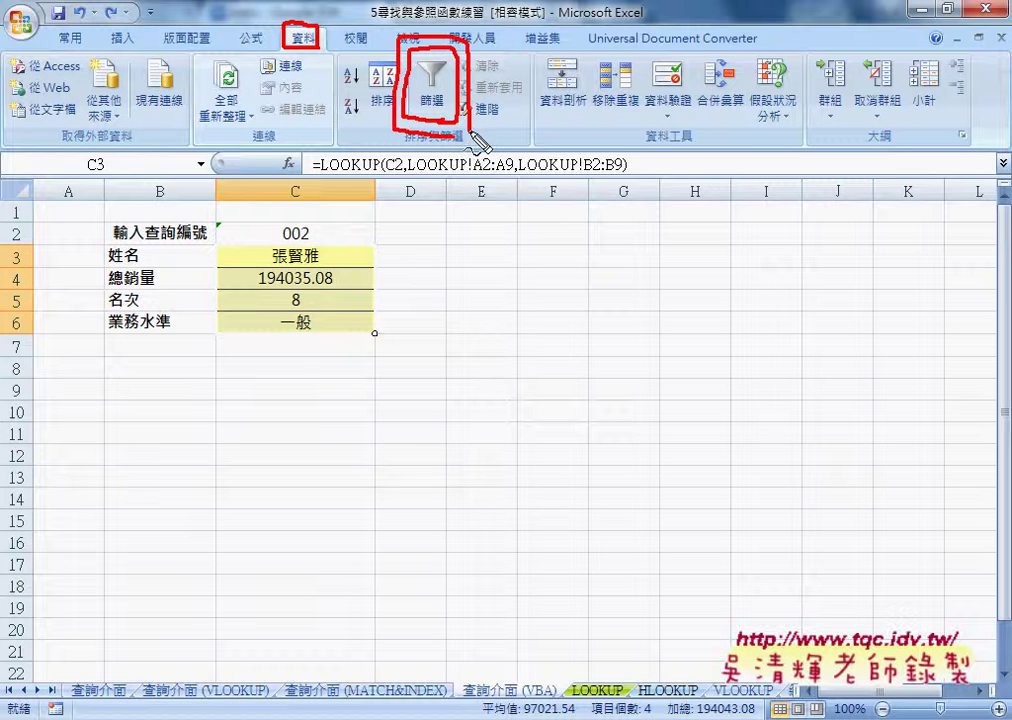
mouse_move(408, 222)
left_mouse_down()
mouse_move(440, 145)
mouse_move(441, 160)
left_mouse_up()
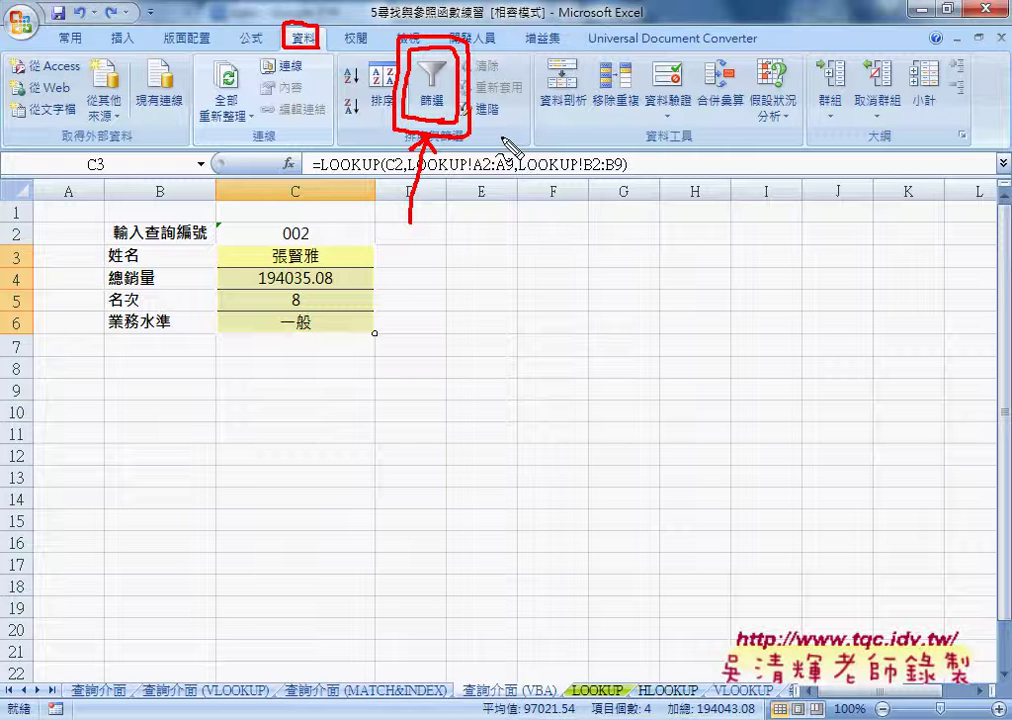
mouse_move(317, 56)
left_mouse_down()
mouse_move(336, 95)
mouse_move(398, 98)
left_mouse_up()
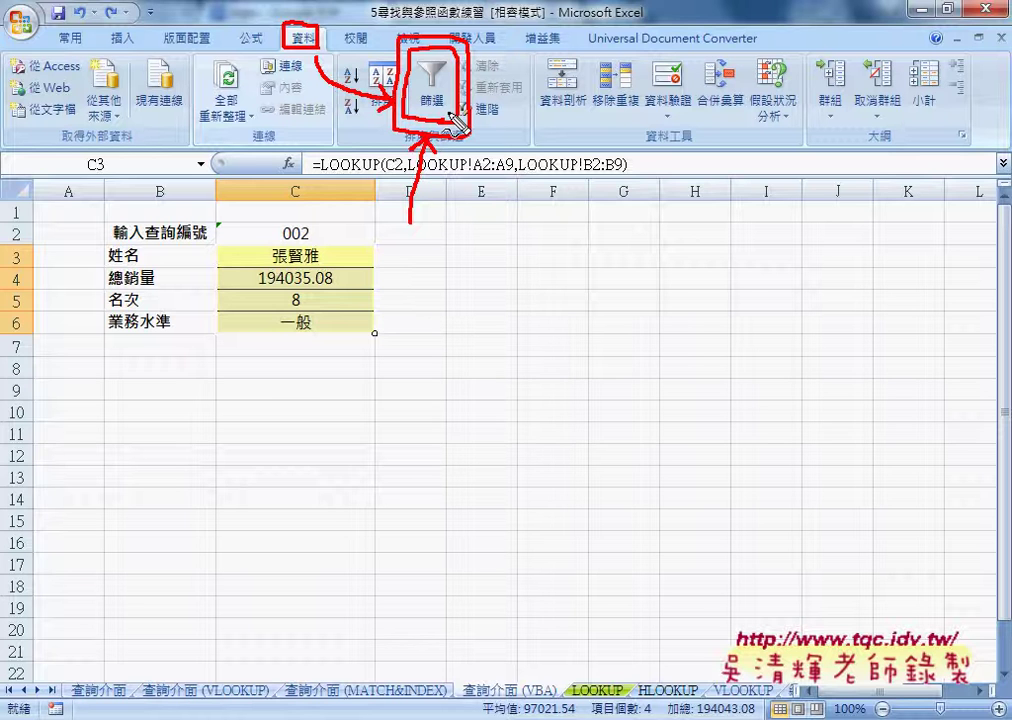
key("Escape")
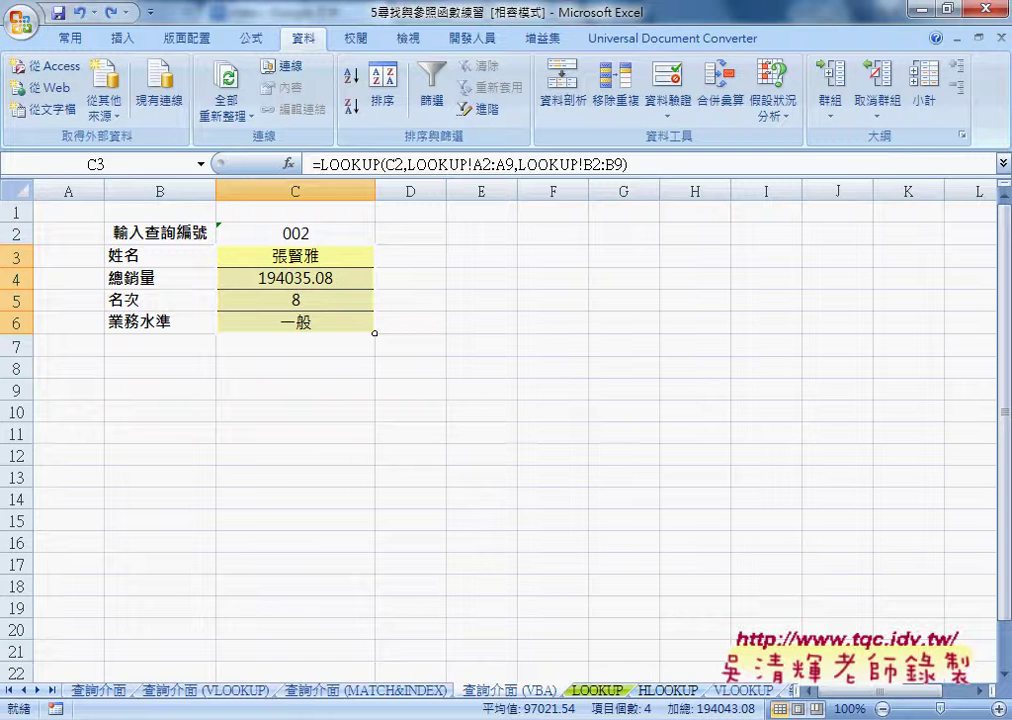
Step: Select the code from Public Sub 查詢() through End Sub in Google Docs, then return to Excel
left_click(465, 655)
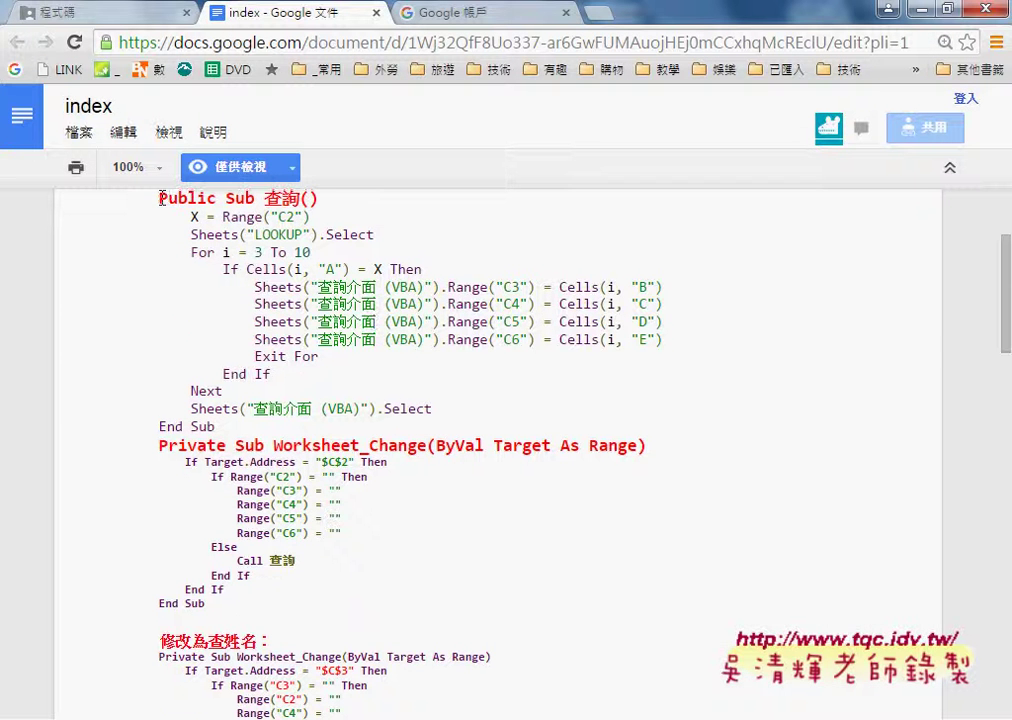
scroll(170, 207, "up", 1)
mouse_move(158, 300)
left_mouse_down()
mouse_move(321, 314)
mouse_move(418, 528)
left_mouse_up()
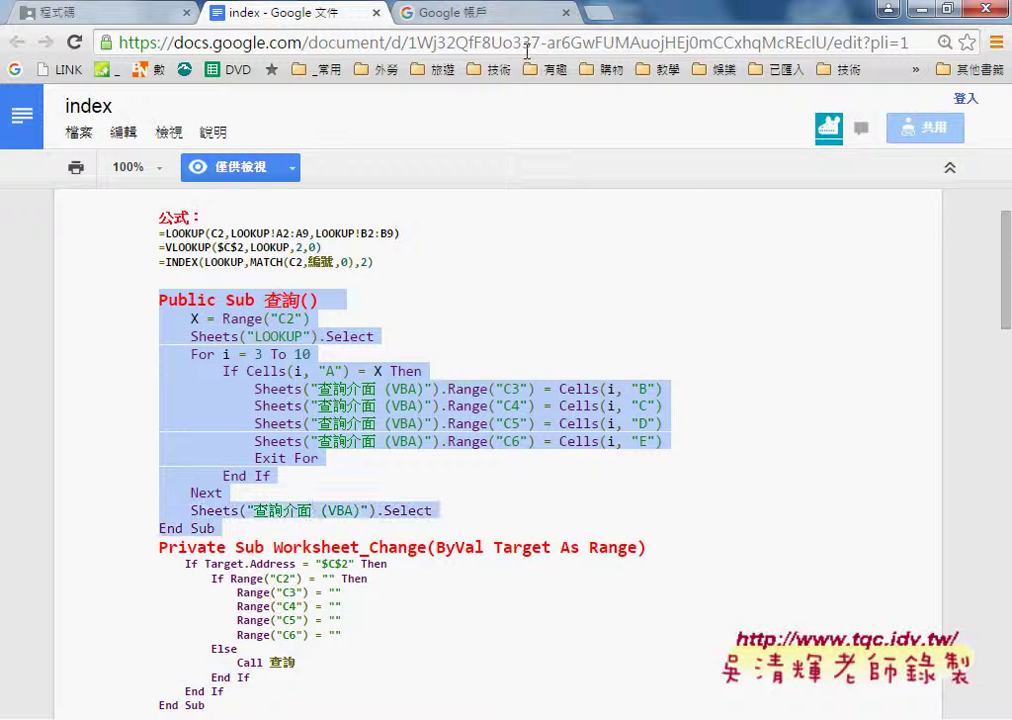
left_click(272, 313)
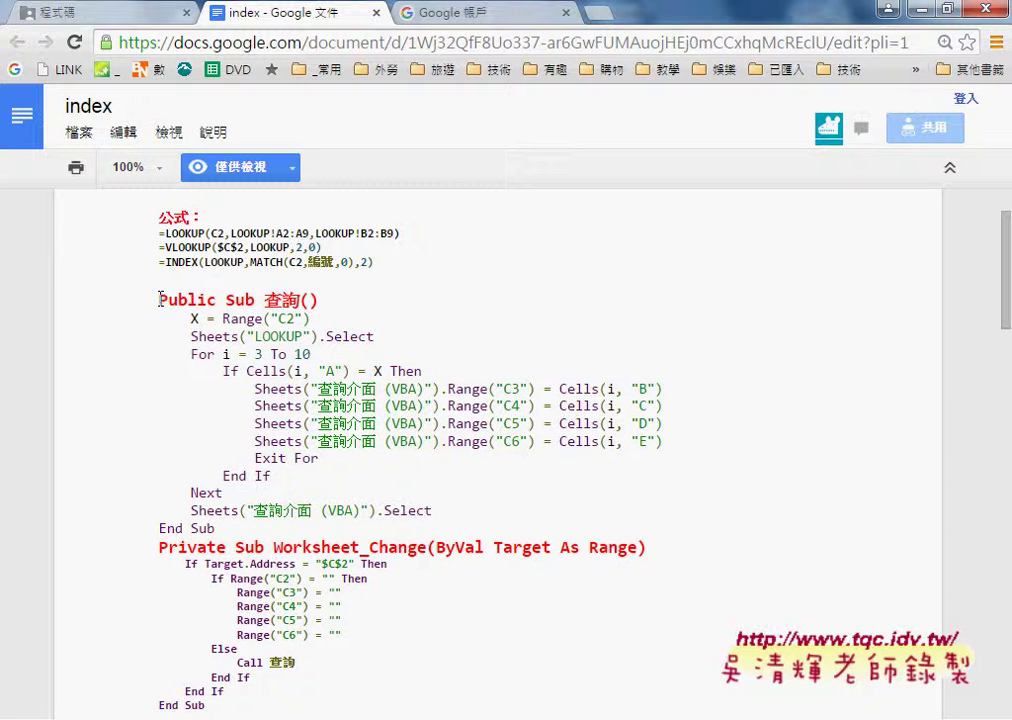
left_click_drag(160, 299, 328, 513)
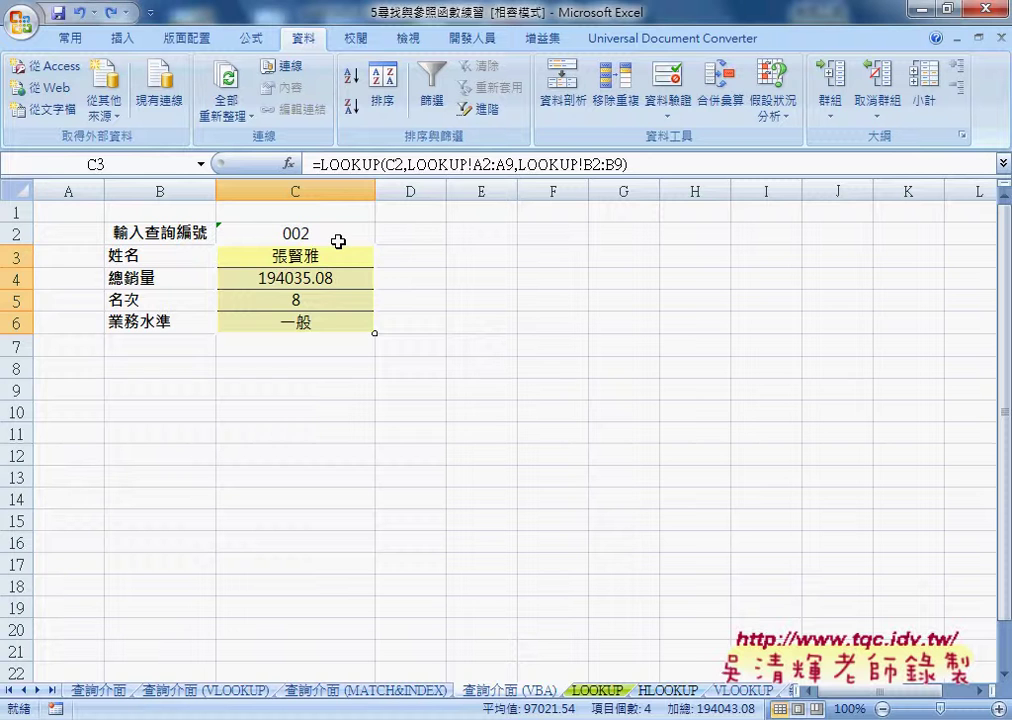
left_click(321, 234)
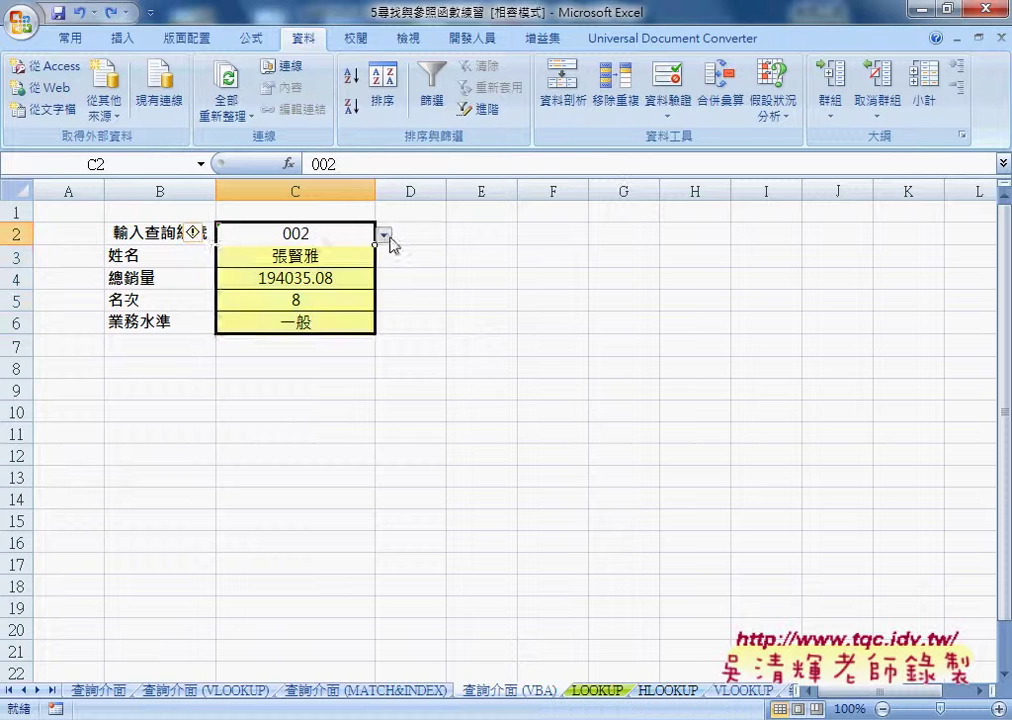
Step: Choose 004 as the query ID in C2 and delete the results in C3:C6
left_click(383, 234)
left_click(371, 287)
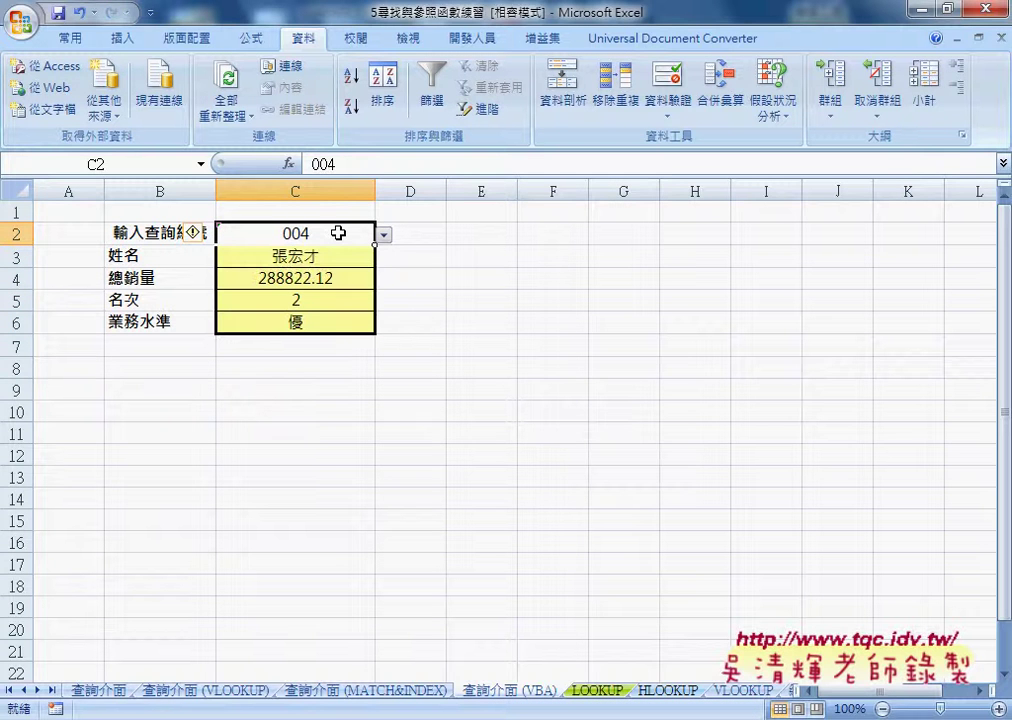
left_click_drag(334, 257, 328, 323)
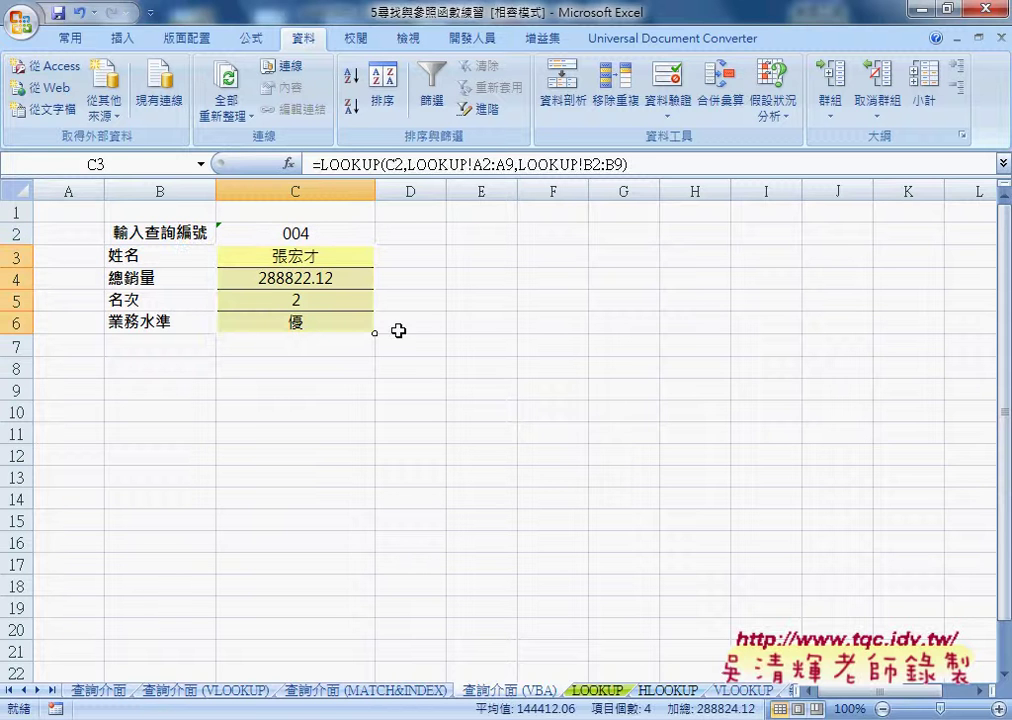
key("Delete")
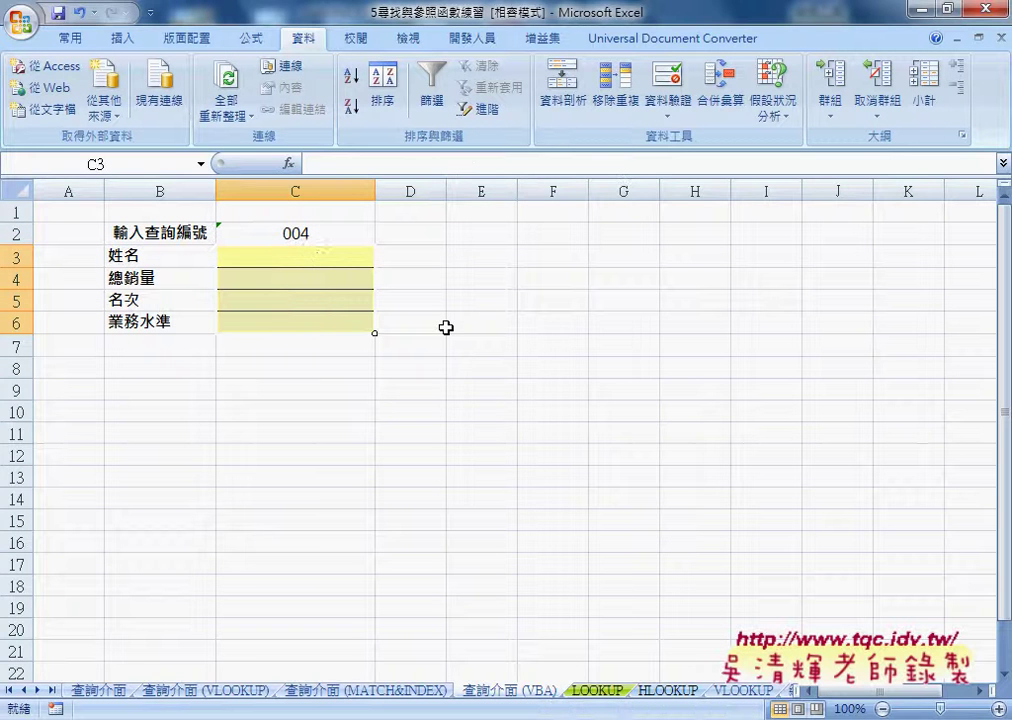
left_click(309, 233)
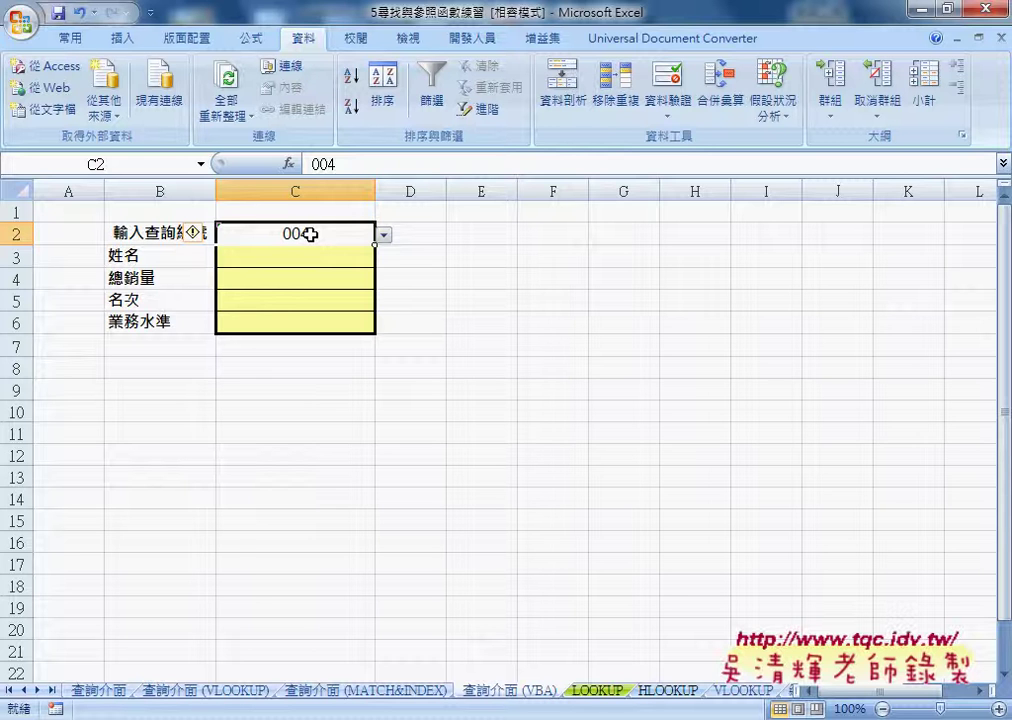
Step: On the LOOKUP sheet, select the IDs in A2:A9 and locate ID 004's row
left_click(601, 692)
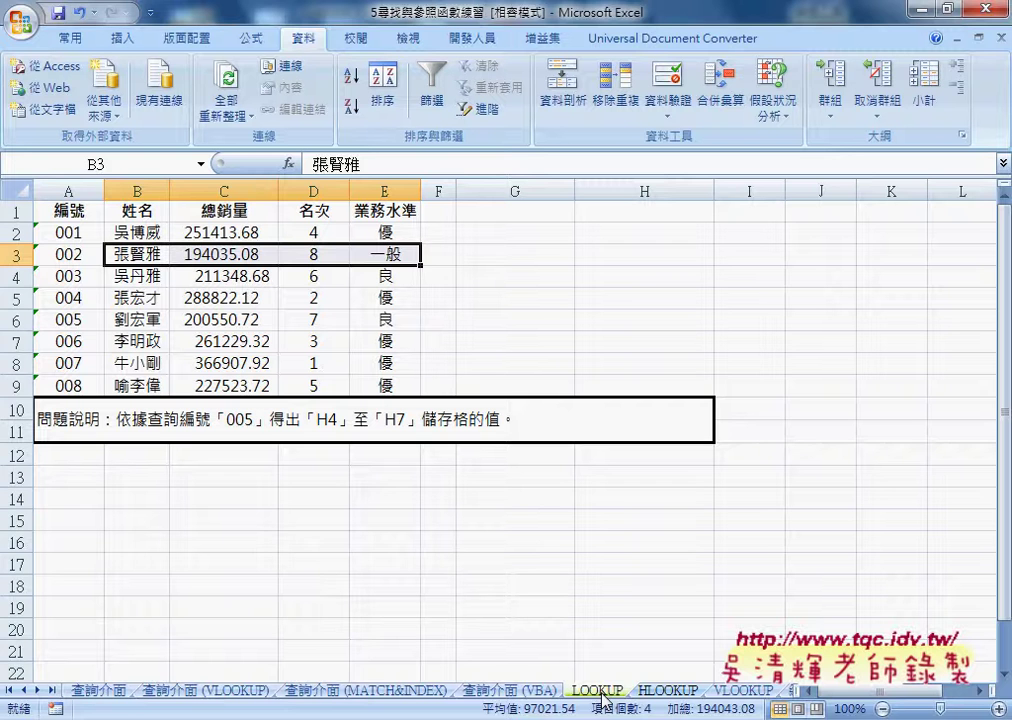
left_click(65, 233)
left_click_drag(65, 233, 57, 385)
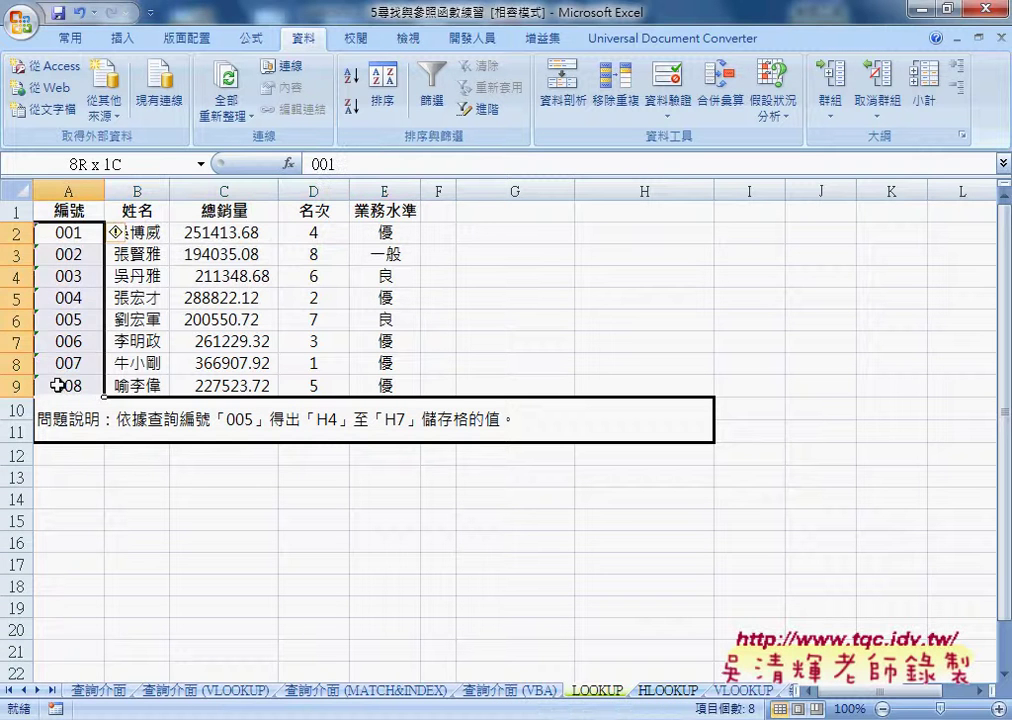
left_click_drag(65, 233, 57, 385)
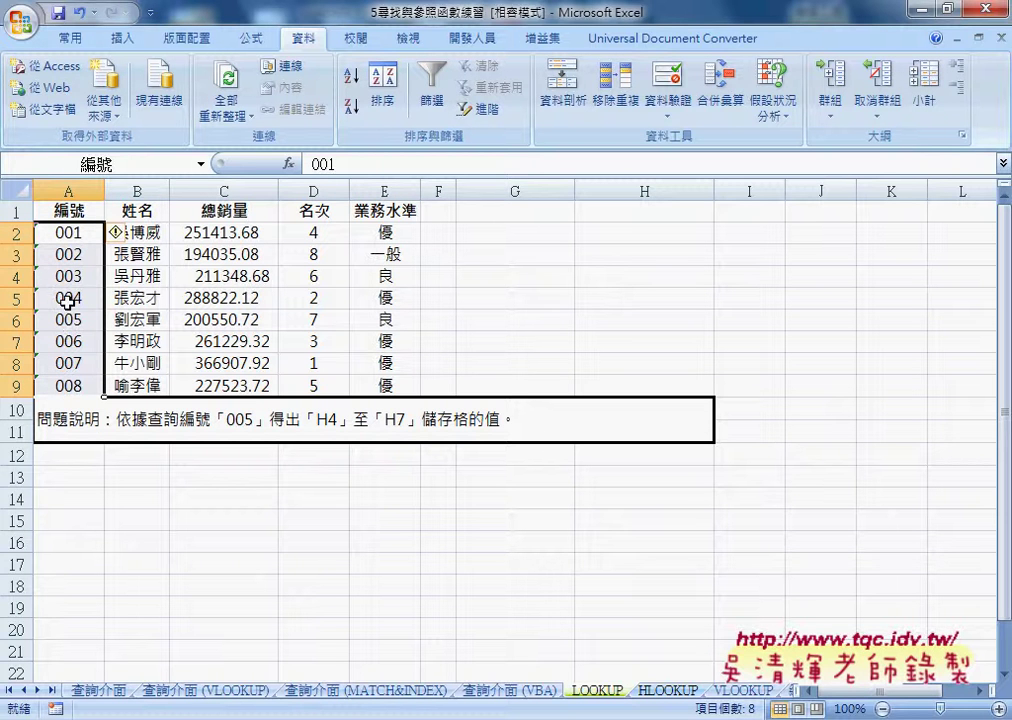
left_click(68, 298)
left_click(526, 691)
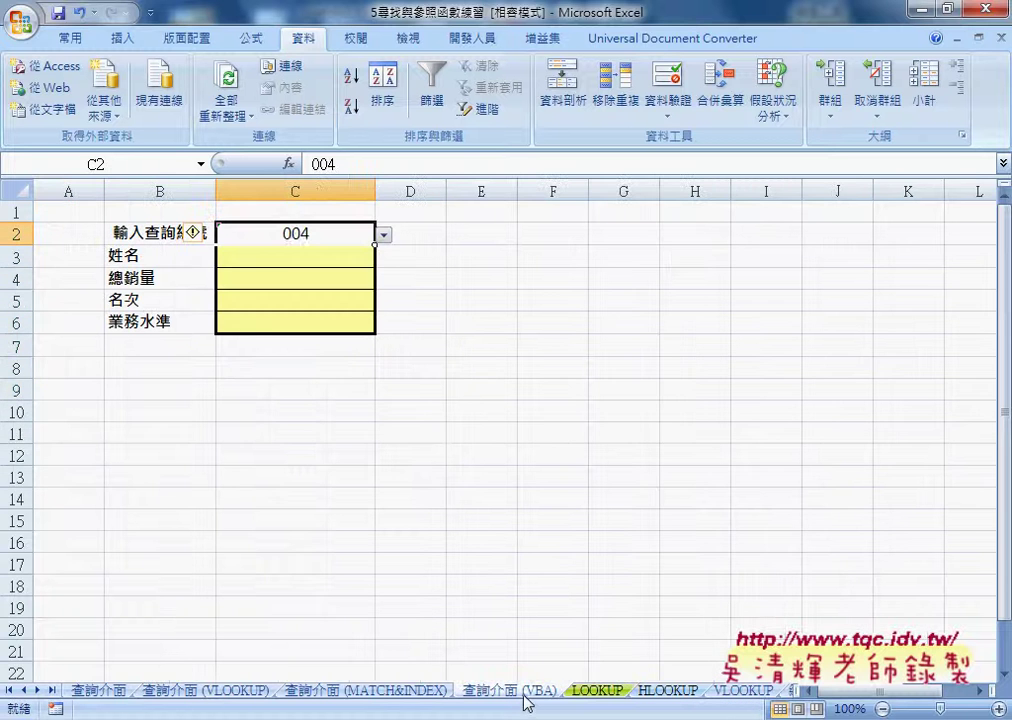
left_click(596, 688)
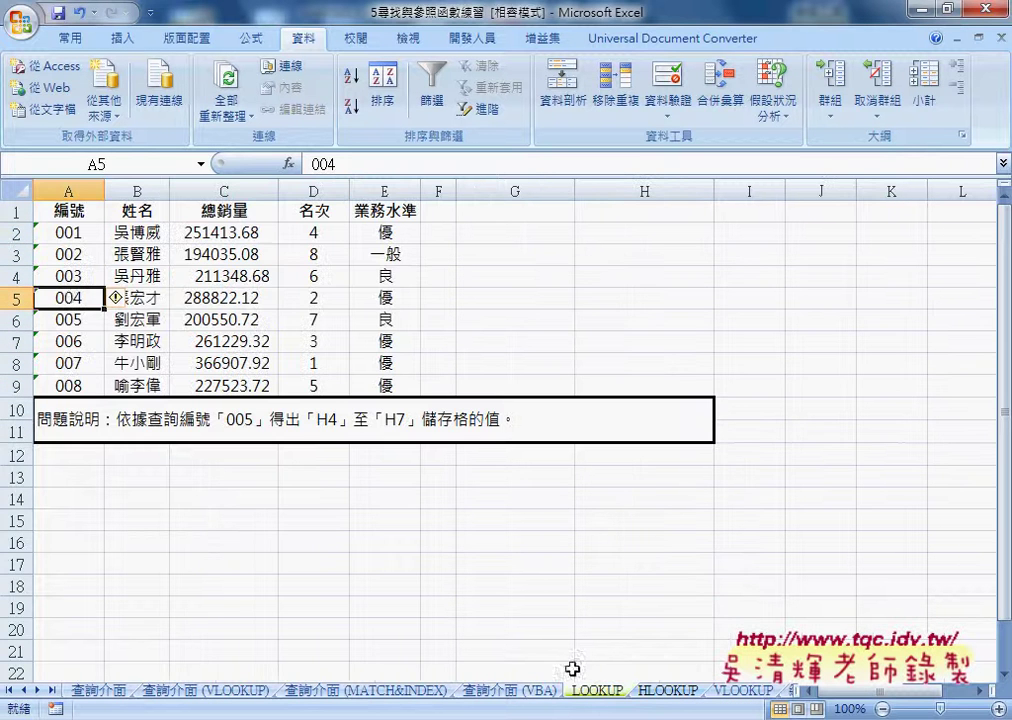
Step: Check ID 004's name, sales 288822.12, rank 2 and level 優 in B5:E5
left_click(157, 300)
left_click(210, 298)
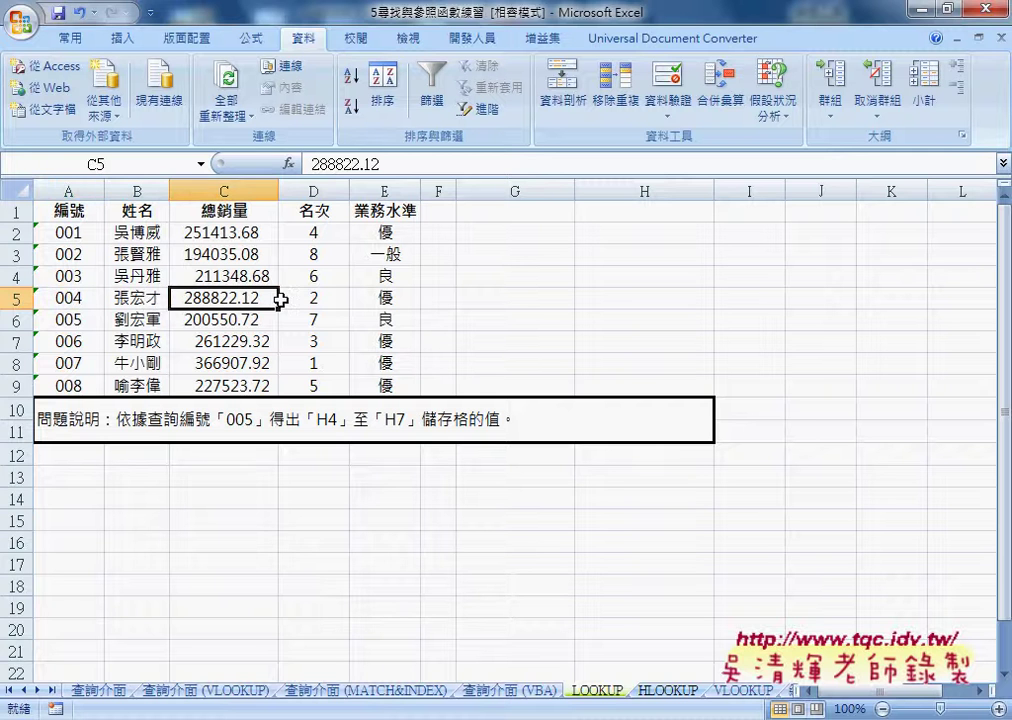
left_click(325, 297)
left_click(387, 296)
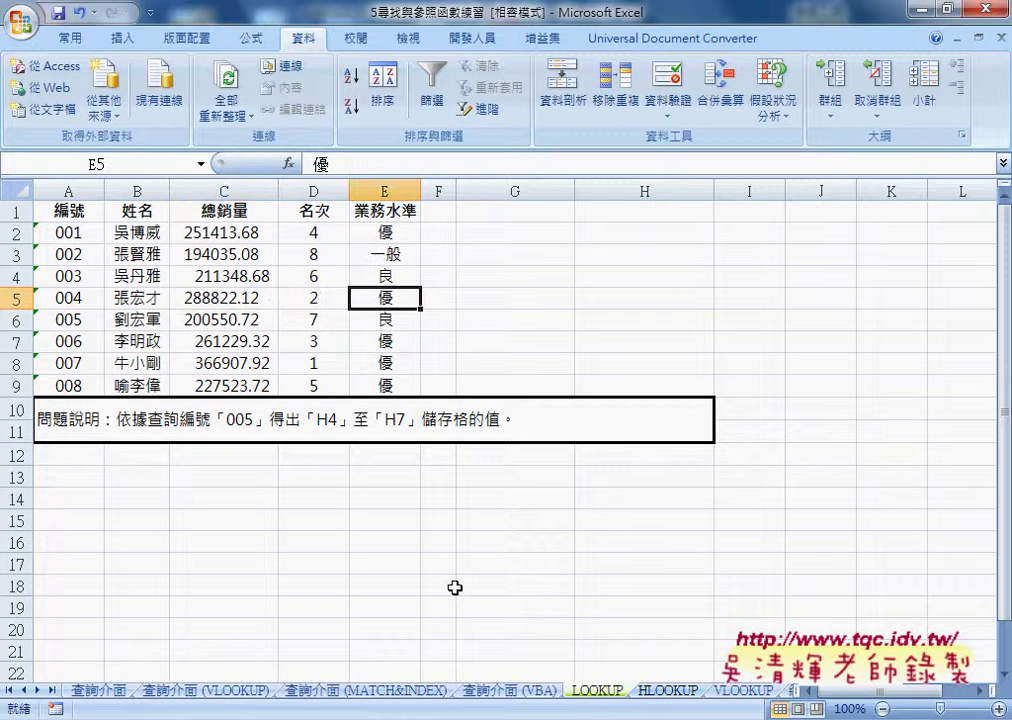
Step: On the 查詢介面 (VBA) sheet, go through the empty result cells C3 to C6
left_click(515, 691)
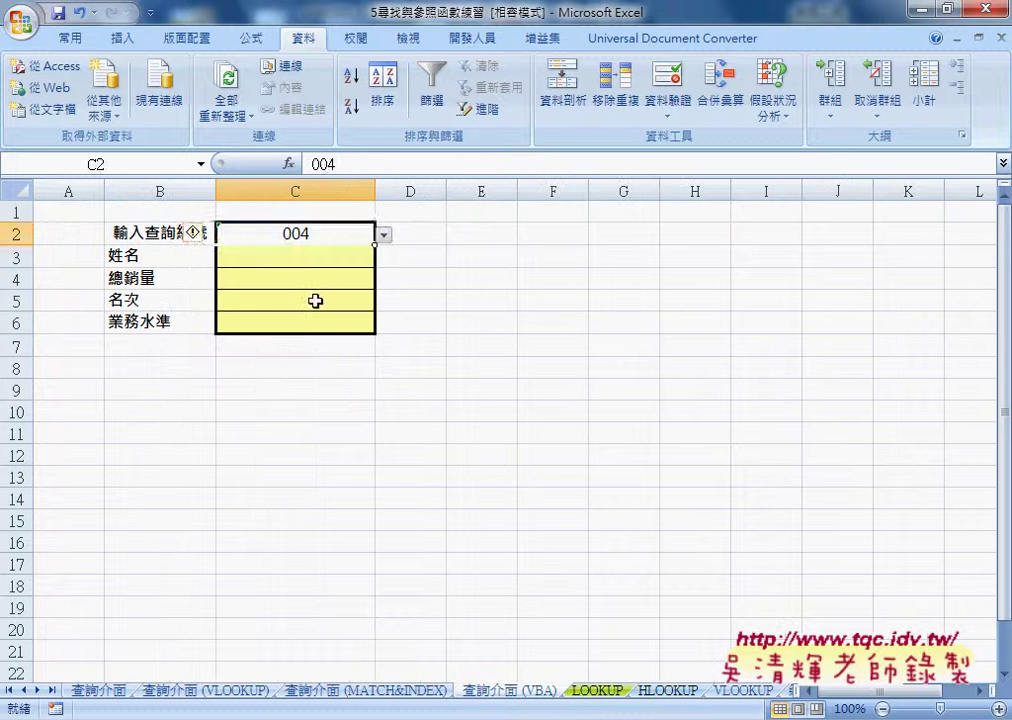
left_click(296, 257)
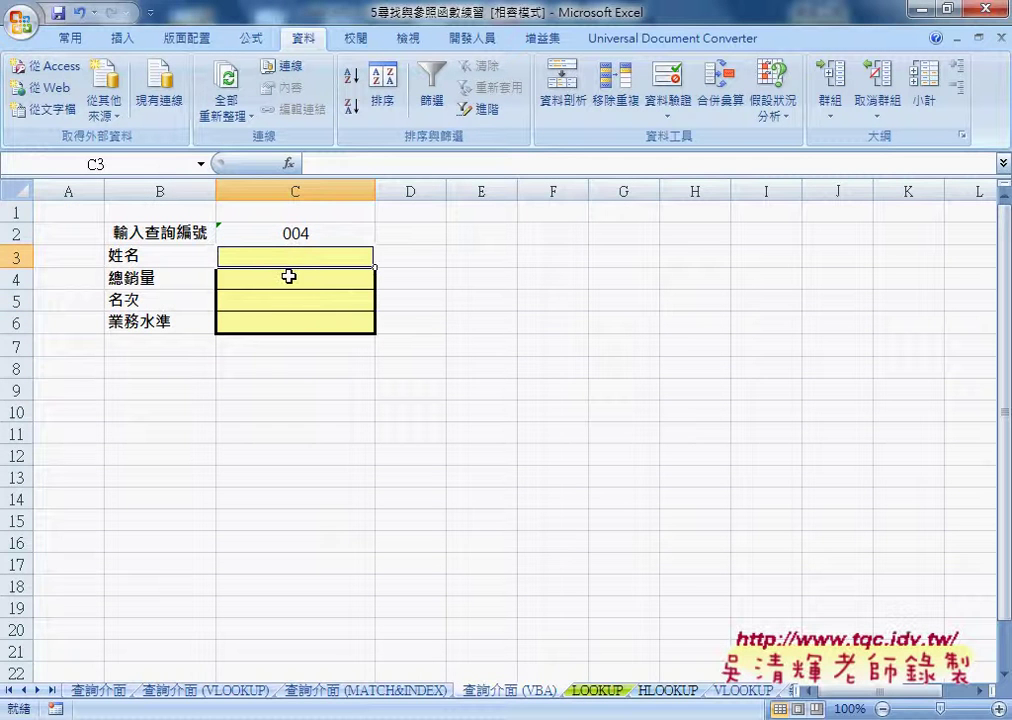
left_click(300, 279)
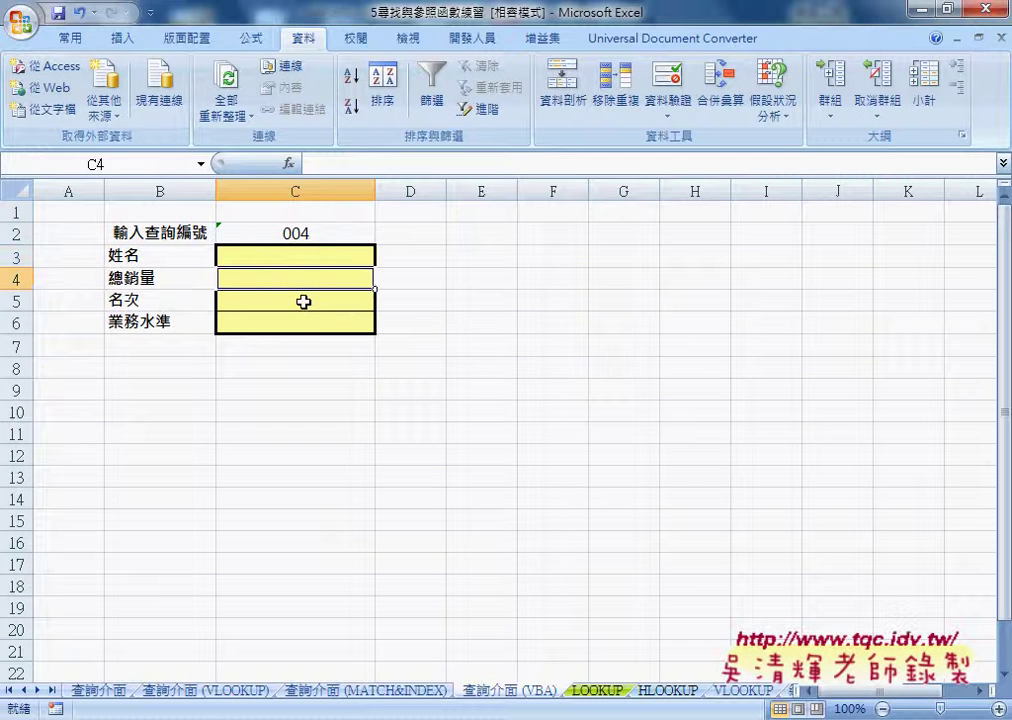
left_click(301, 300)
left_click(304, 322)
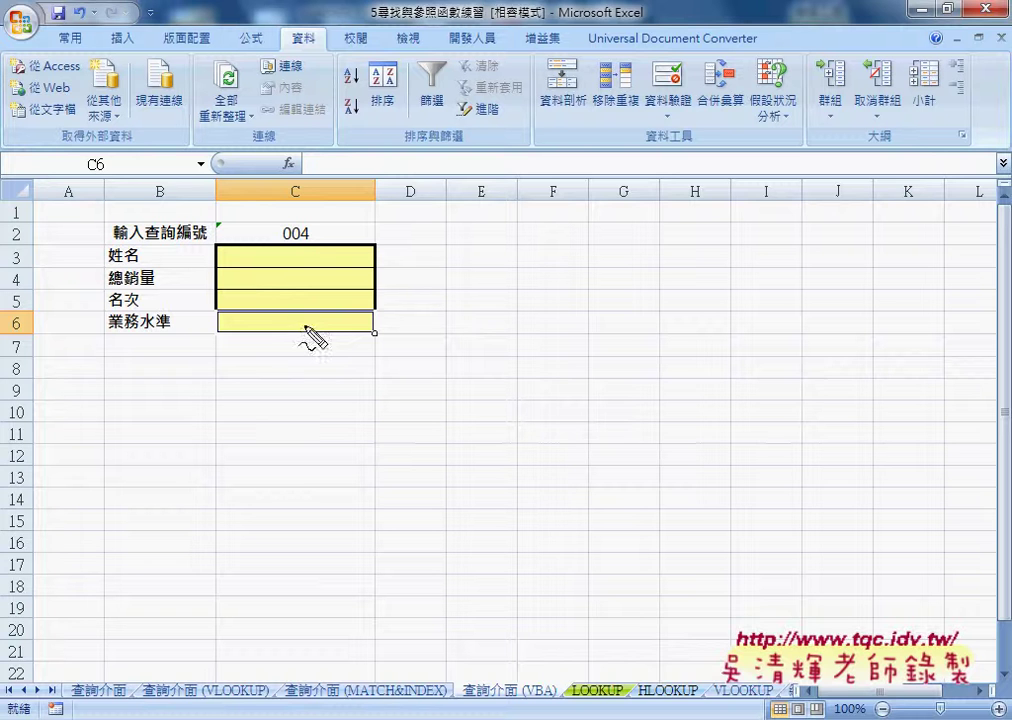
left_click_drag(288, 354, 306, 366)
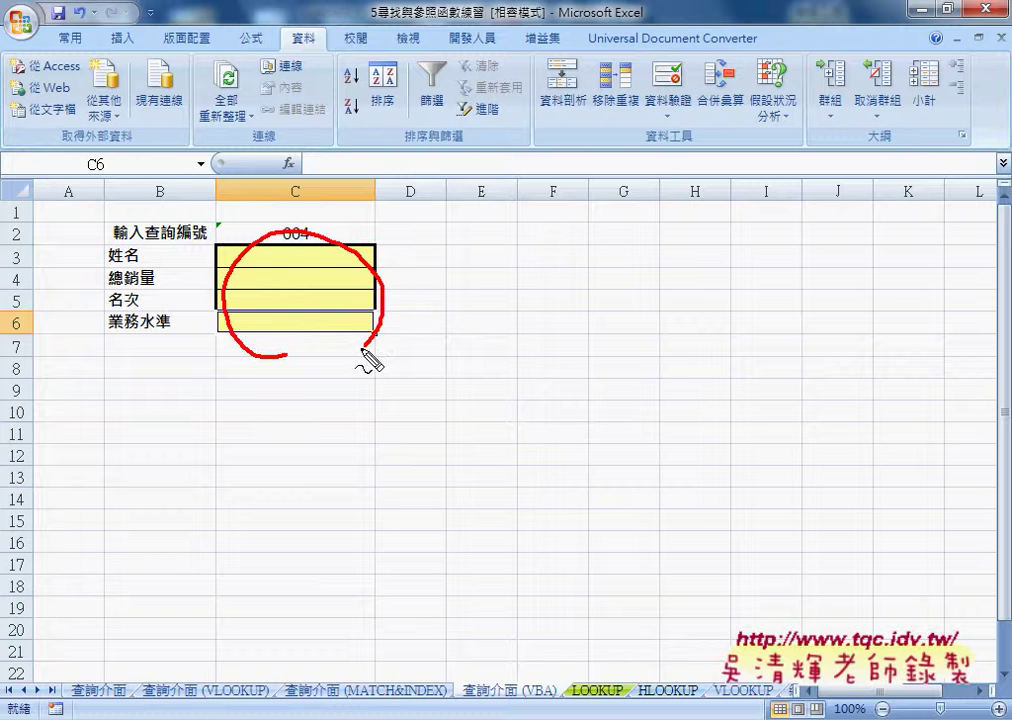
mouse_move(390, 323)
left_mouse_down()
mouse_move(588, 665)
mouse_move(604, 643)
mouse_move(592, 694)
left_mouse_up()
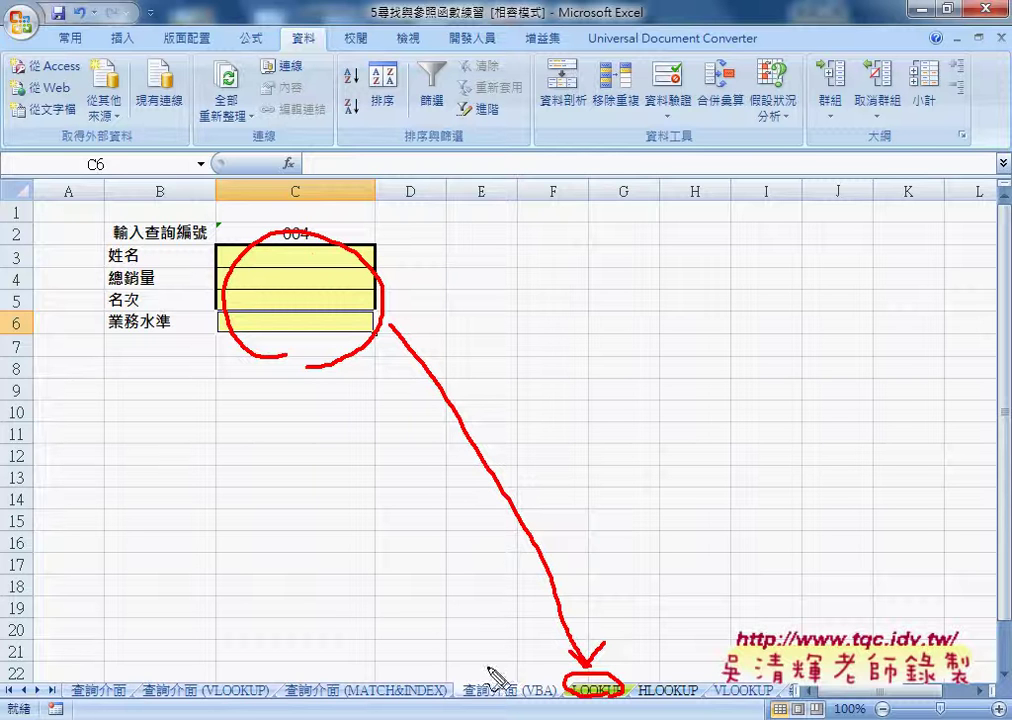
mouse_move(546, 700)
left_mouse_down()
mouse_move(462, 700)
mouse_move(550, 700)
left_mouse_up()
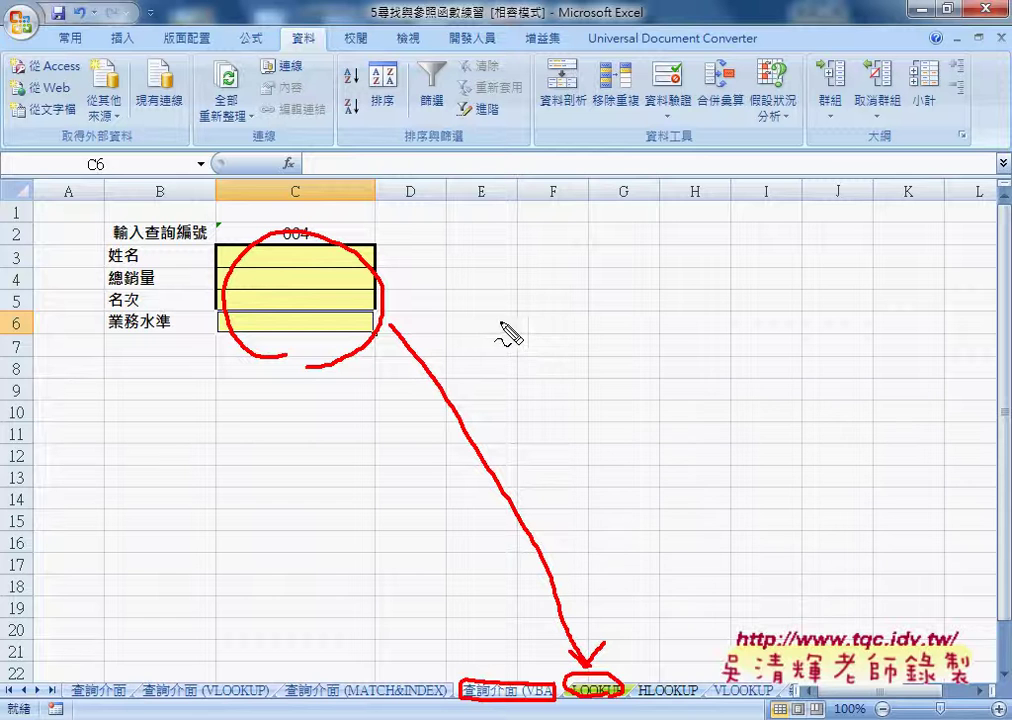
mouse_move(502, 322)
left_mouse_down()
mouse_move(520, 322)
mouse_move(516, 350)
mouse_move(514, 337)
mouse_move(534, 350)
left_mouse_up()
mouse_move(533, 337)
left_mouse_down()
mouse_move(521, 351)
mouse_move(561, 351)
mouse_move(568, 336)
mouse_move(572, 353)
left_mouse_up()
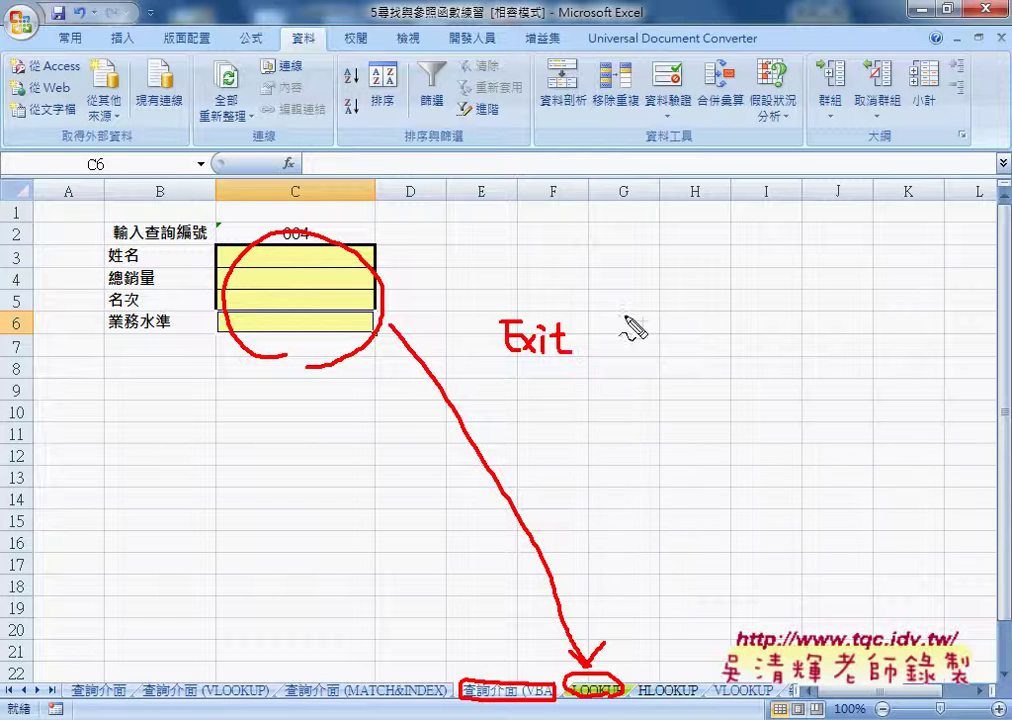
mouse_move(635, 311)
left_mouse_down()
mouse_move(621, 352)
mouse_move(631, 329)
mouse_move(675, 330)
left_mouse_up()
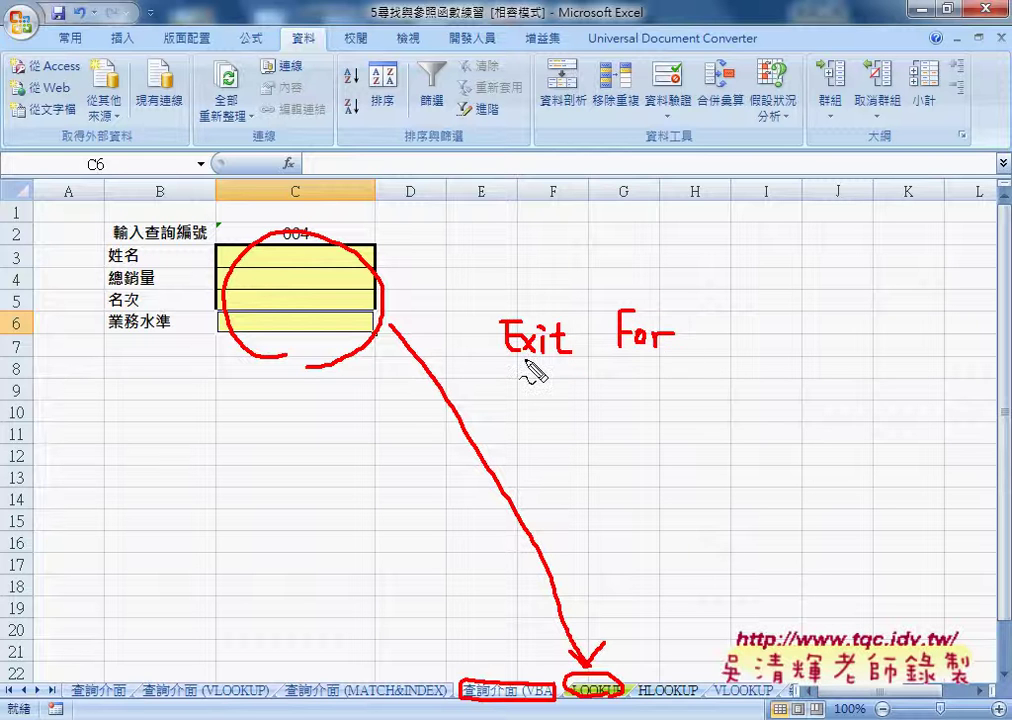
left_click_drag(522, 356, 665, 354)
left_click_drag(527, 371, 668, 369)
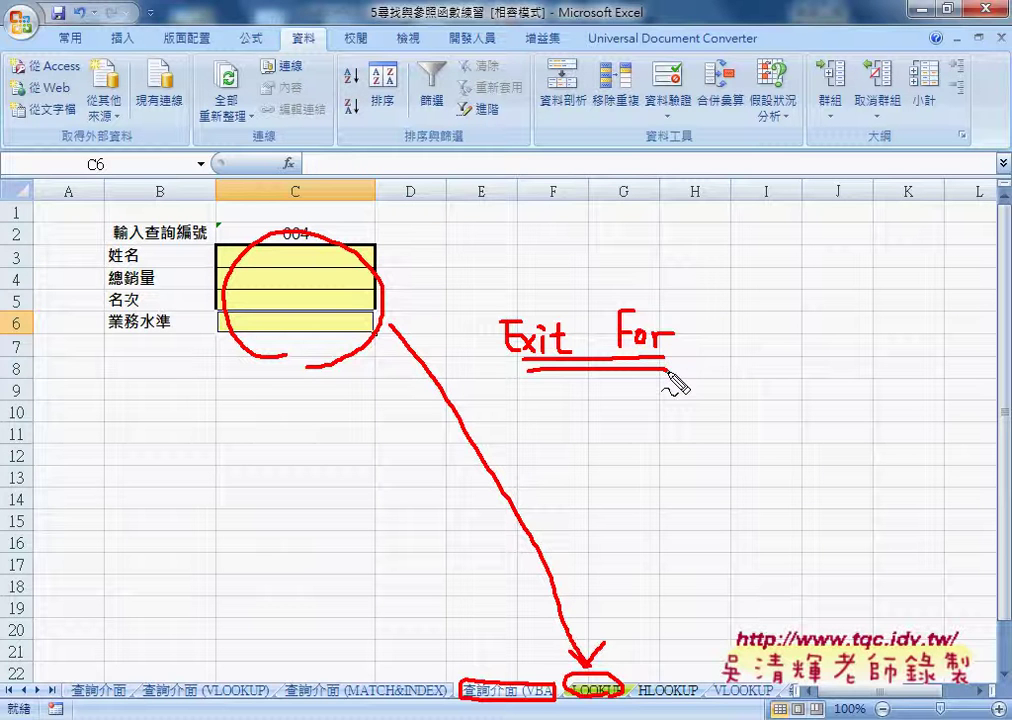
mouse_move(704, 282)
left_mouse_down()
mouse_move(700, 378)
mouse_move(718, 355)
left_mouse_up()
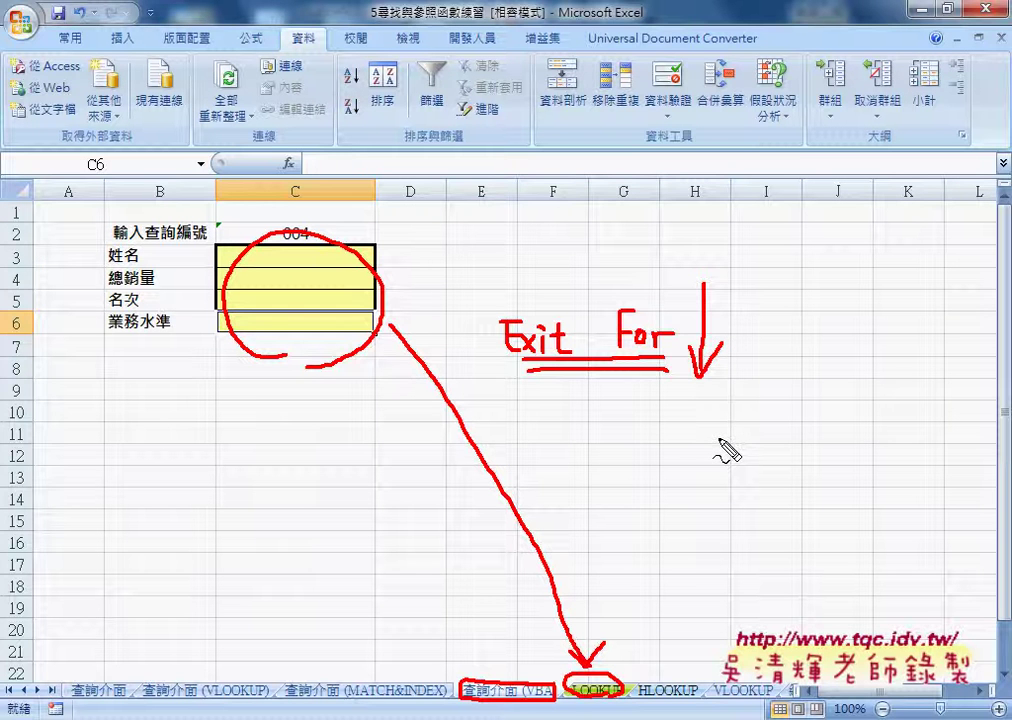
key("Escape")
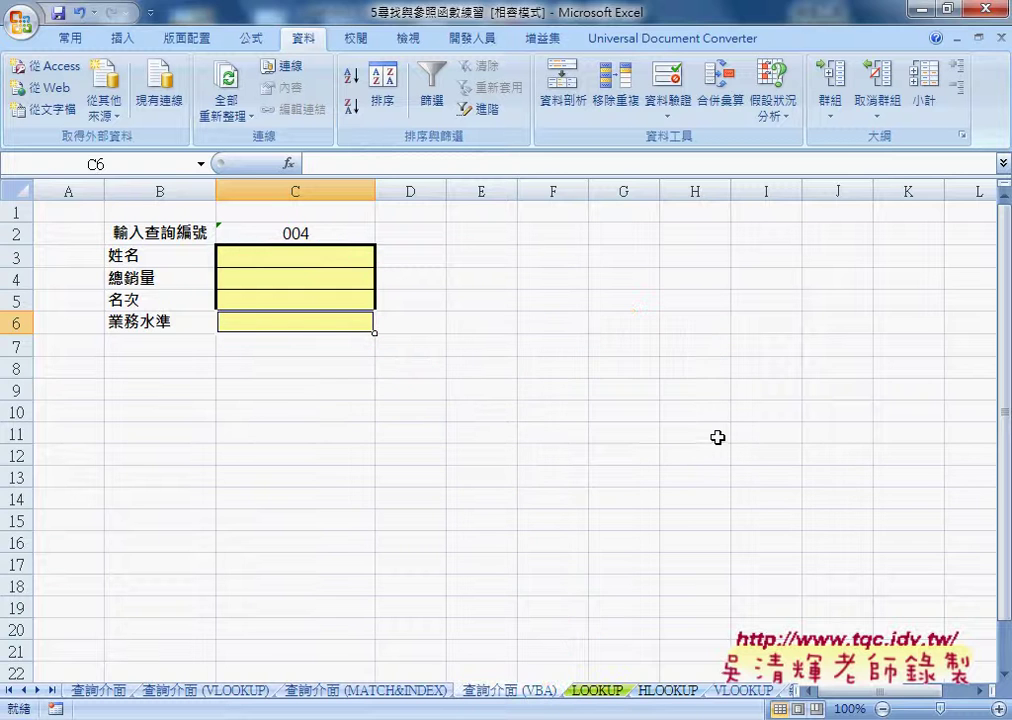
Step: Select and copy the Public Sub 查詢 macro block from the Google Doc
key("alt+Tab")
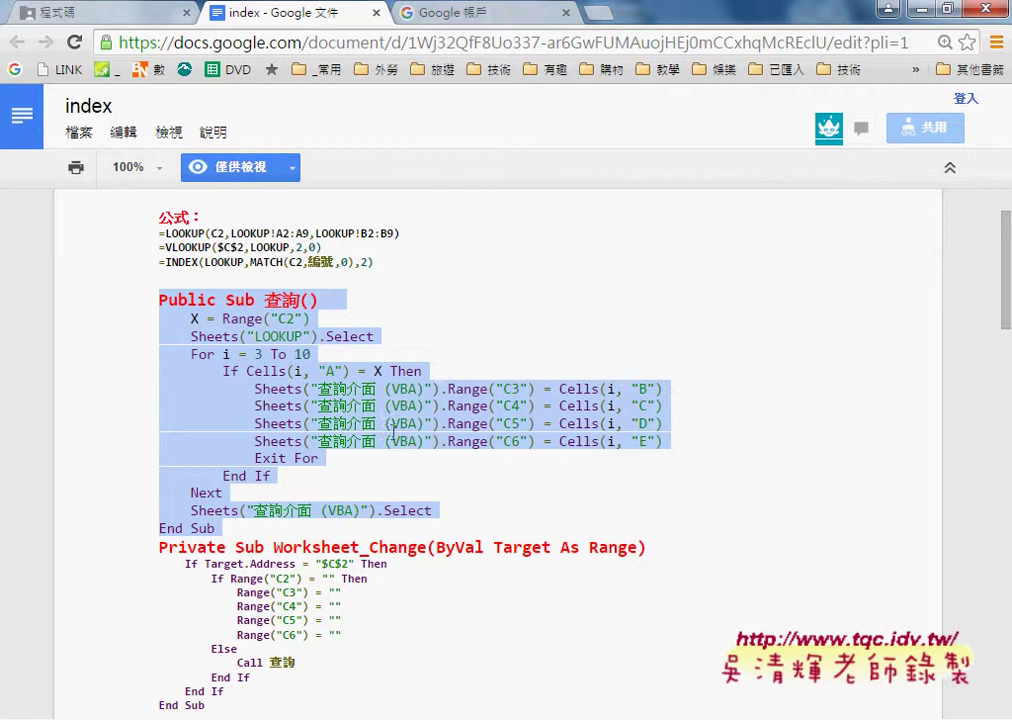
left_click(318, 378)
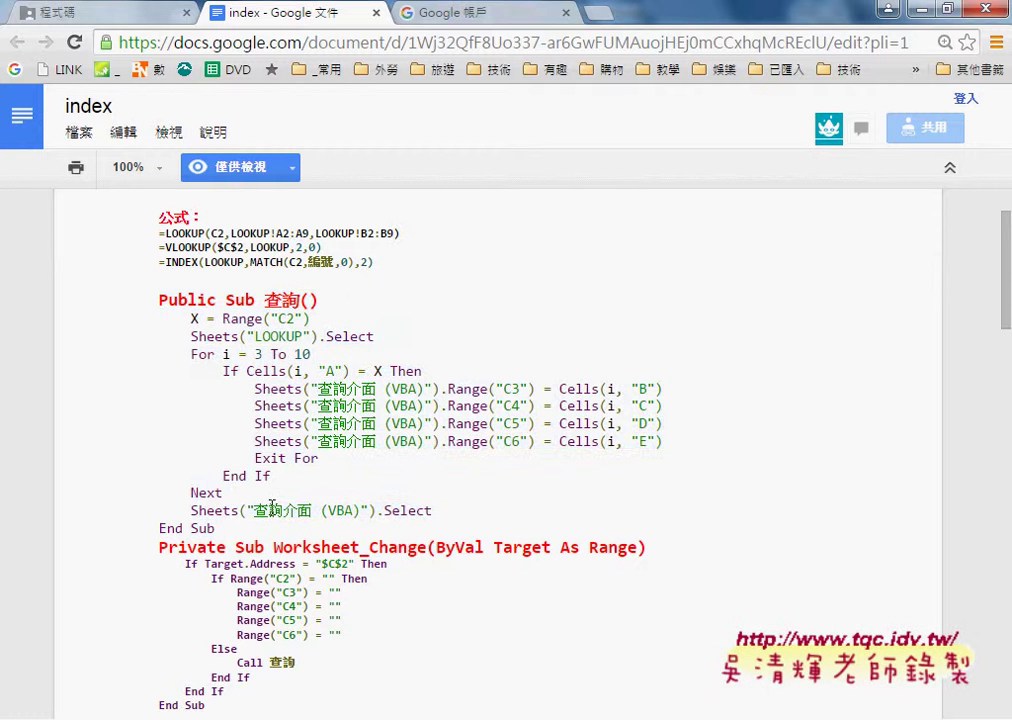
left_click_drag(231, 534, 124, 303)
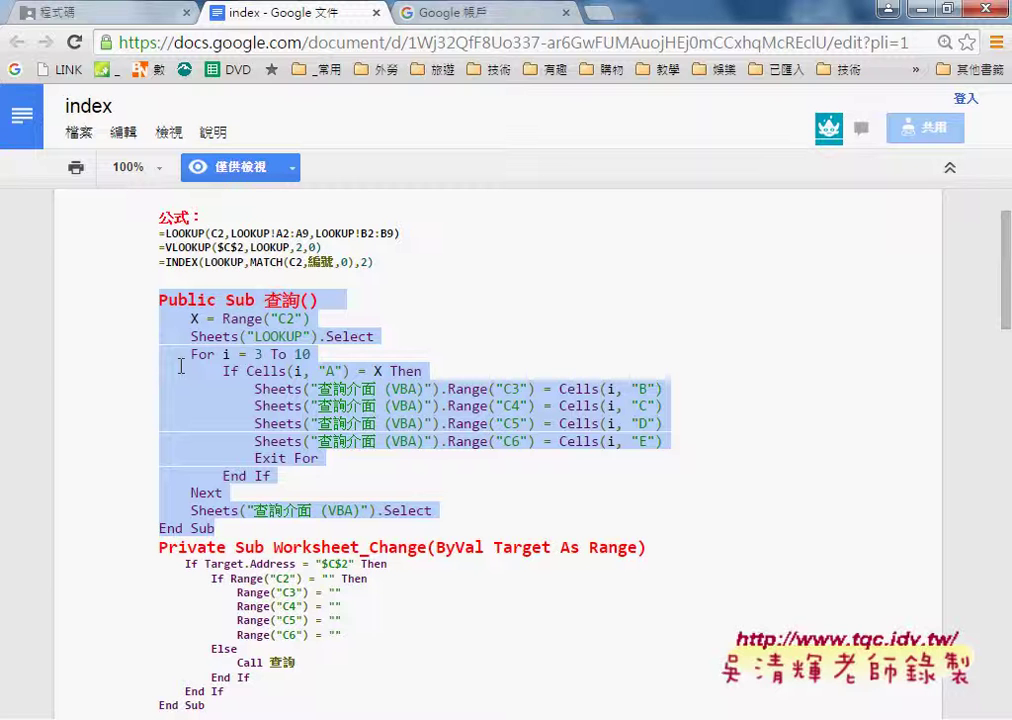
left_click_drag(226, 528, 144, 308)
right_click(216, 321)
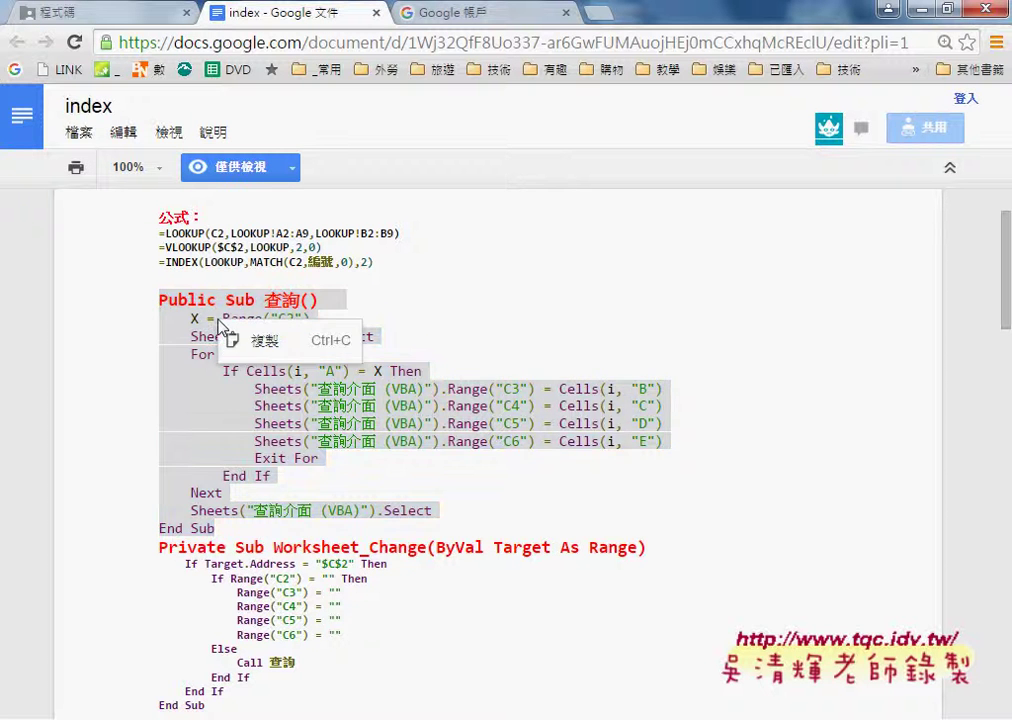
left_click(245, 340)
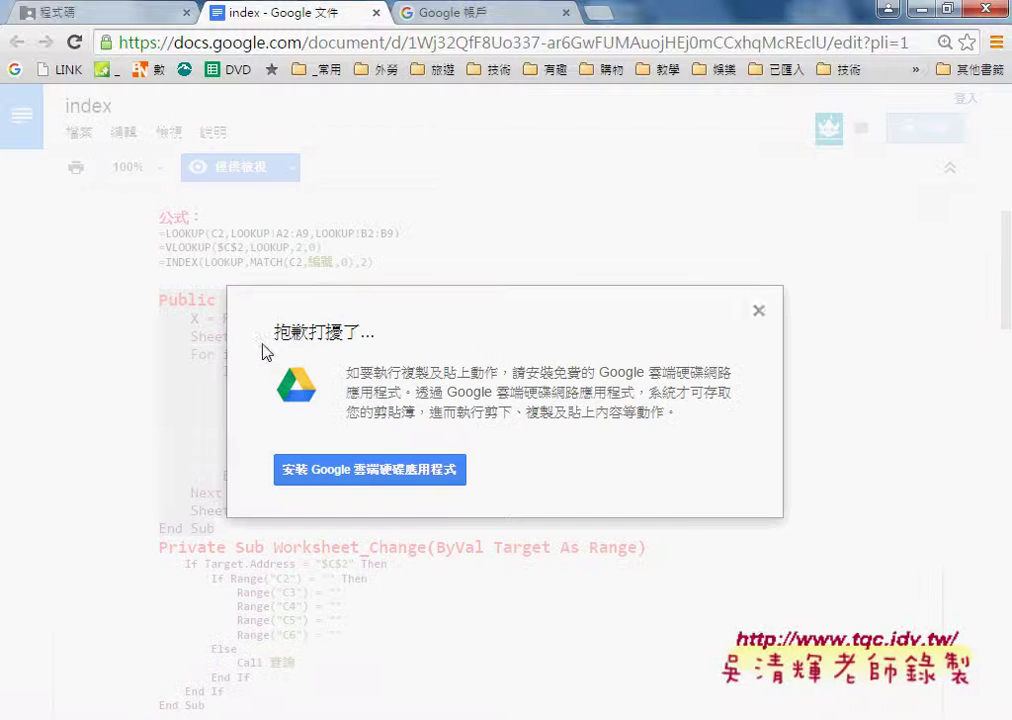
Step: Dismiss the Drive notice and bring the Visual Basic editor forward
left_click(762, 310)
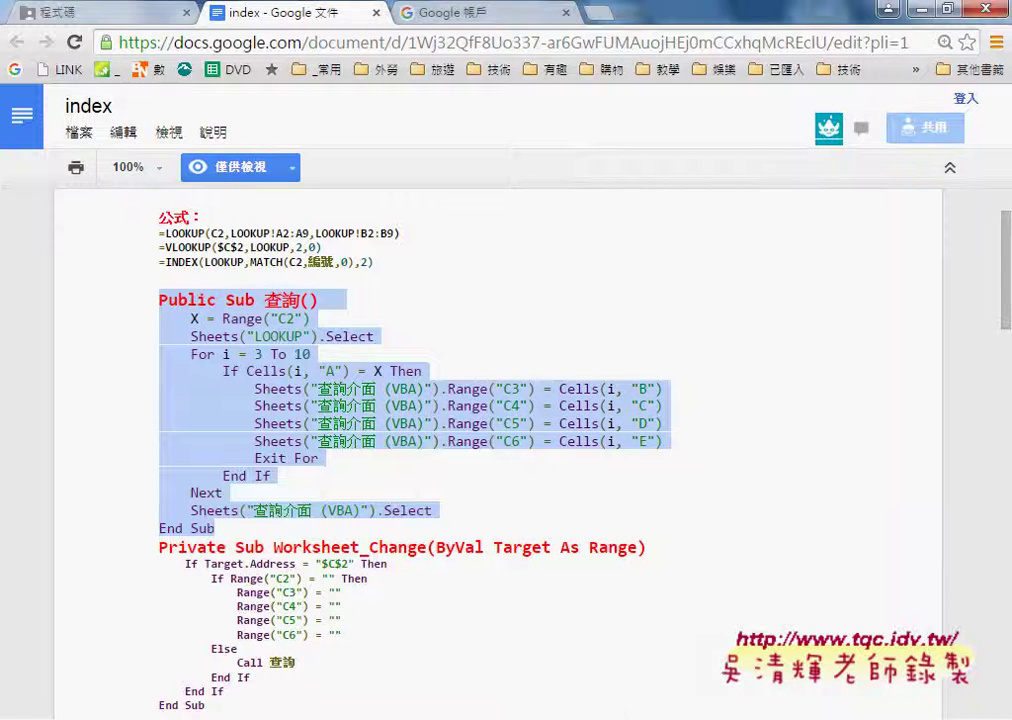
left_click(394, 718)
left_click(471, 644)
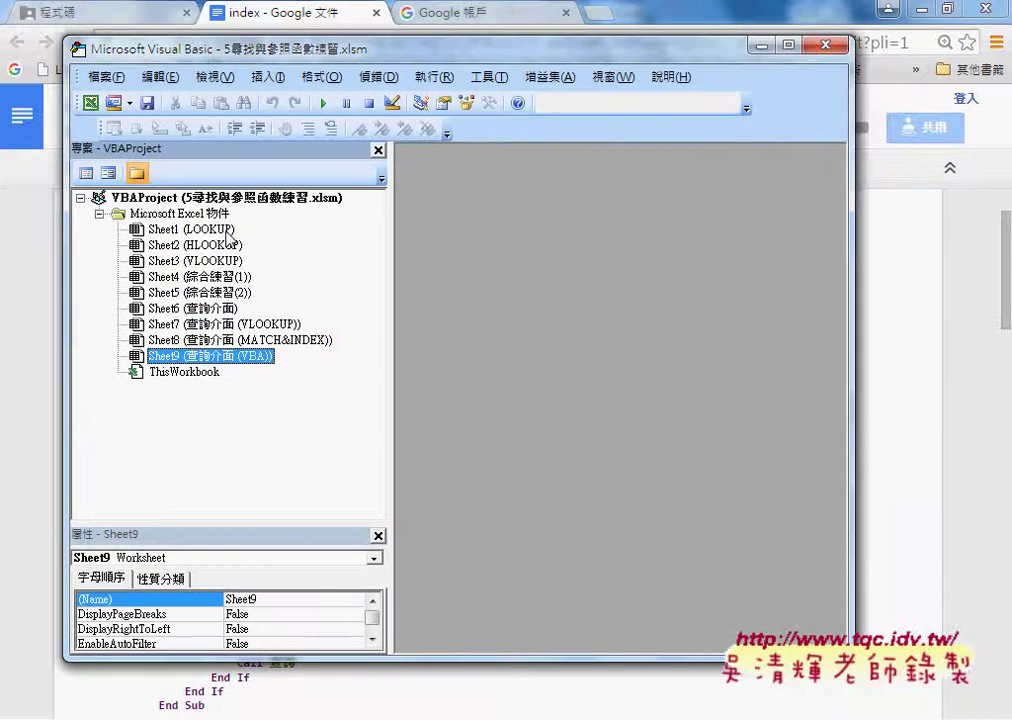
Step: Insert a new module into the project and paste the 查詢 macro into Module1
right_click(218, 212)
mouse_move(272, 290)
left_click(500, 316)
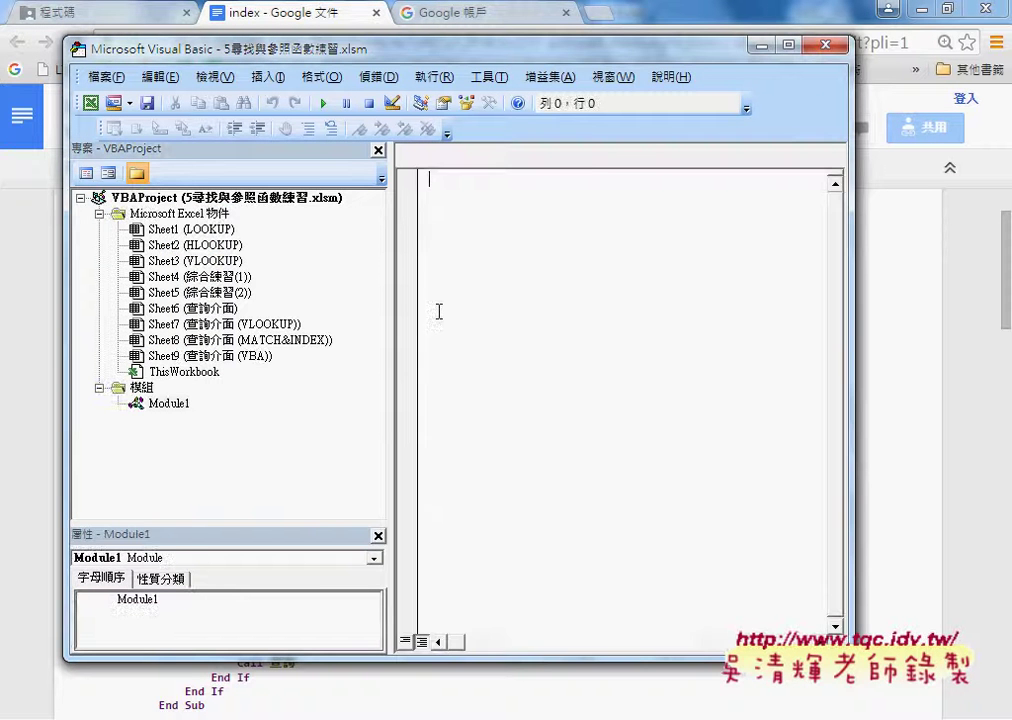
right_click(471, 209)
left_click(525, 263)
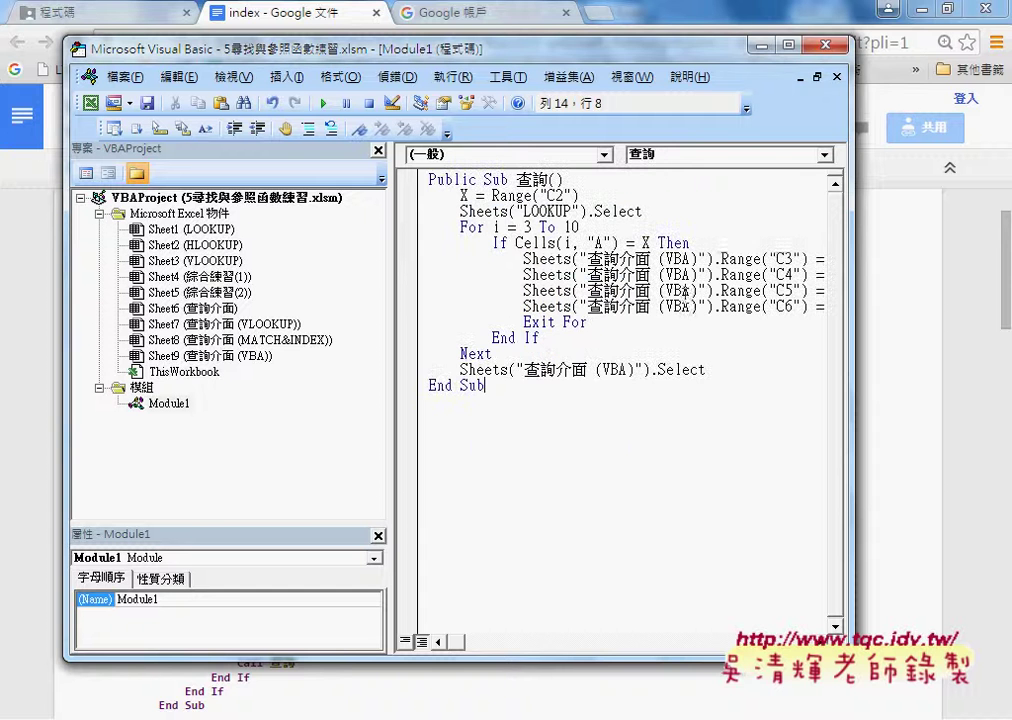
Step: Move the editor aside and run 查詢, filling ID 004's results: 288822.12, rank 2, 優
left_click(650, 30)
key("alt+Tab")
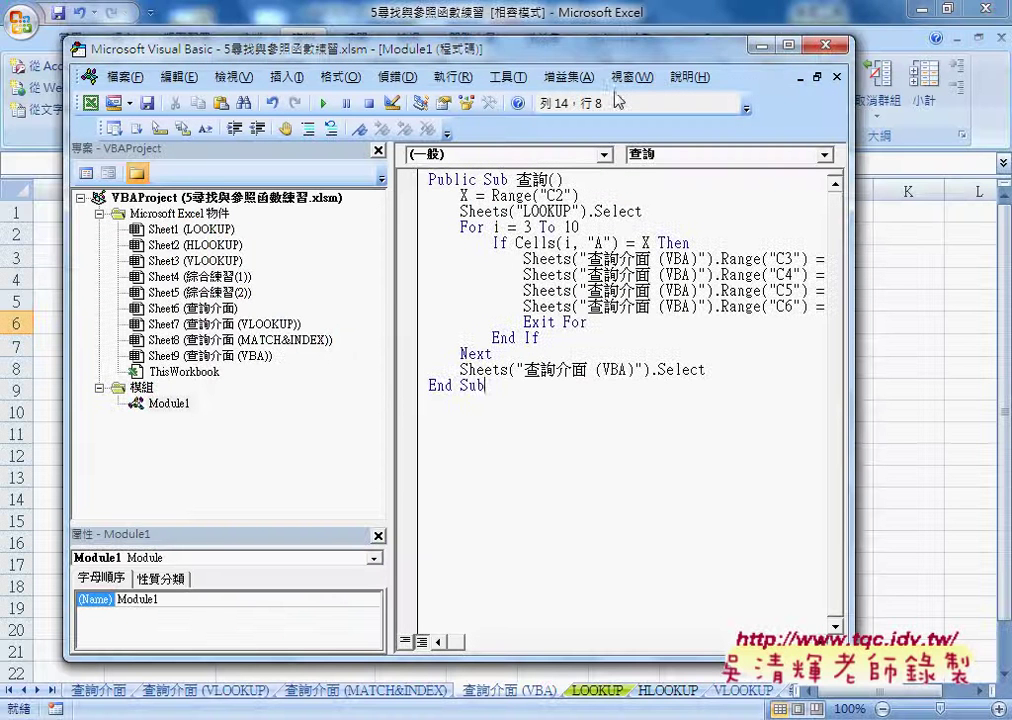
left_click_drag(307, 150, 200, 152)
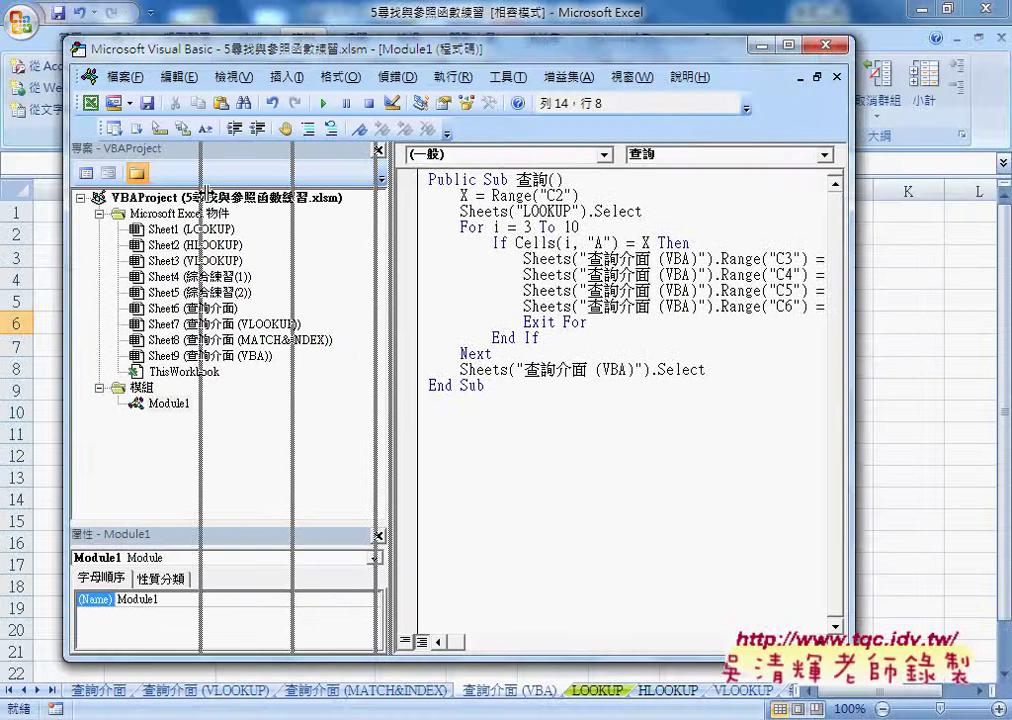
left_click_drag(148, 47, 525, 67)
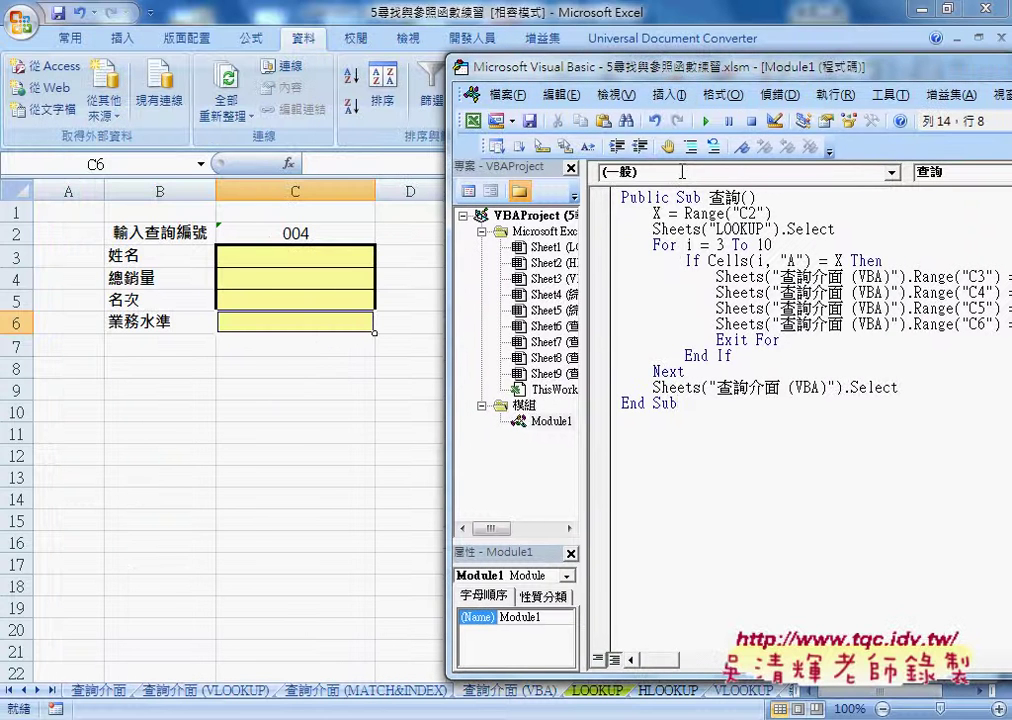
left_click(716, 244)
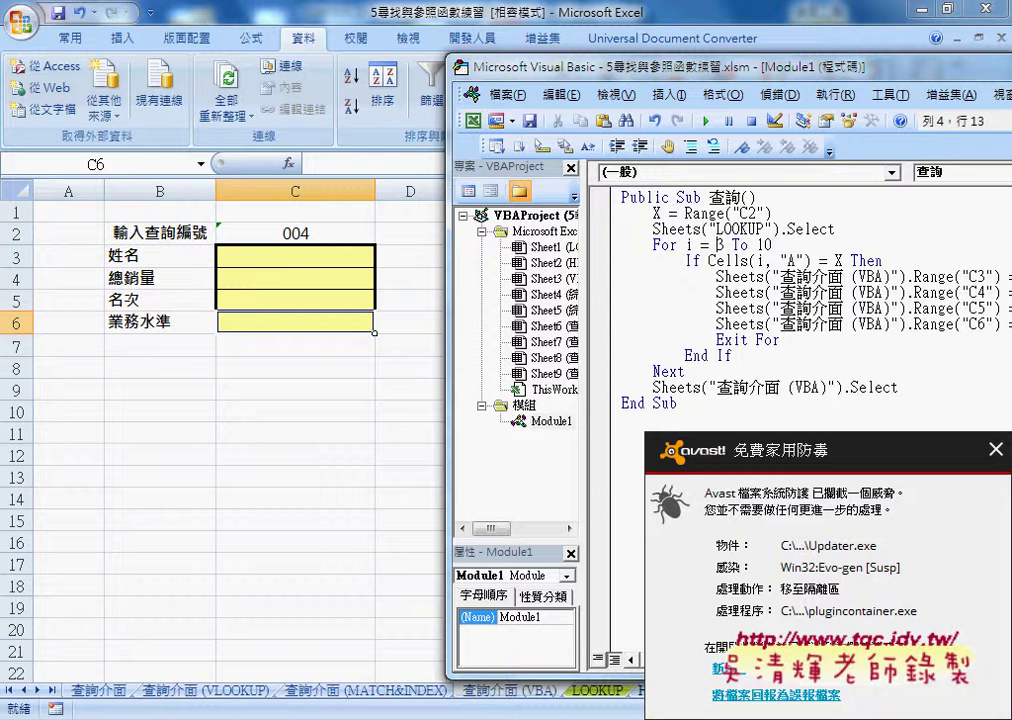
left_click(994, 449)
left_click(724, 259)
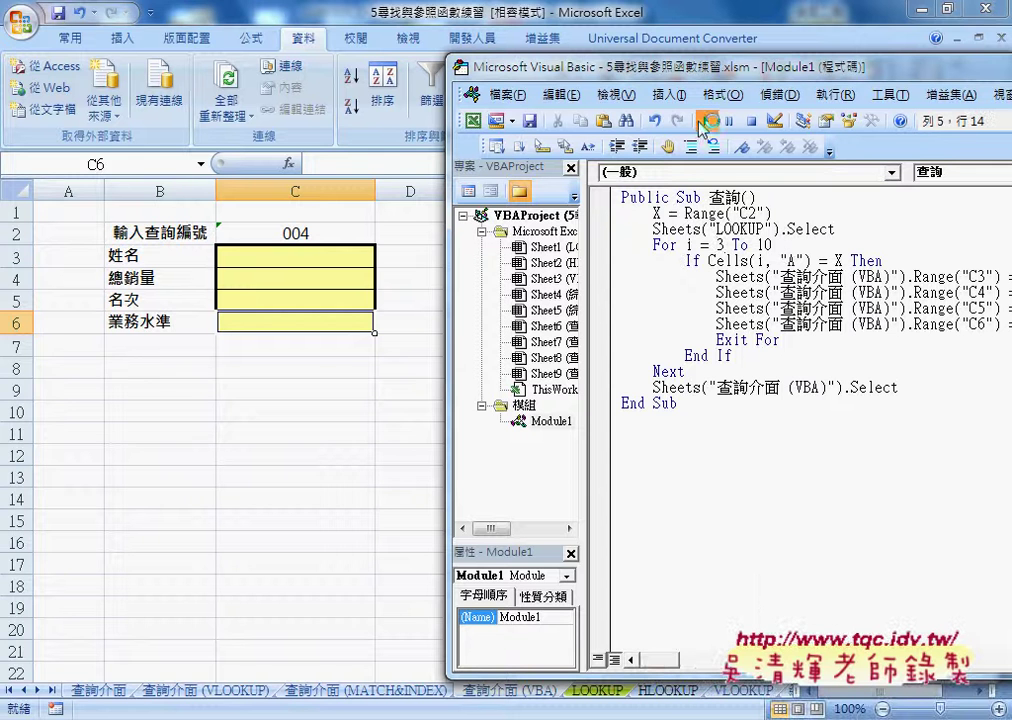
left_click(703, 122)
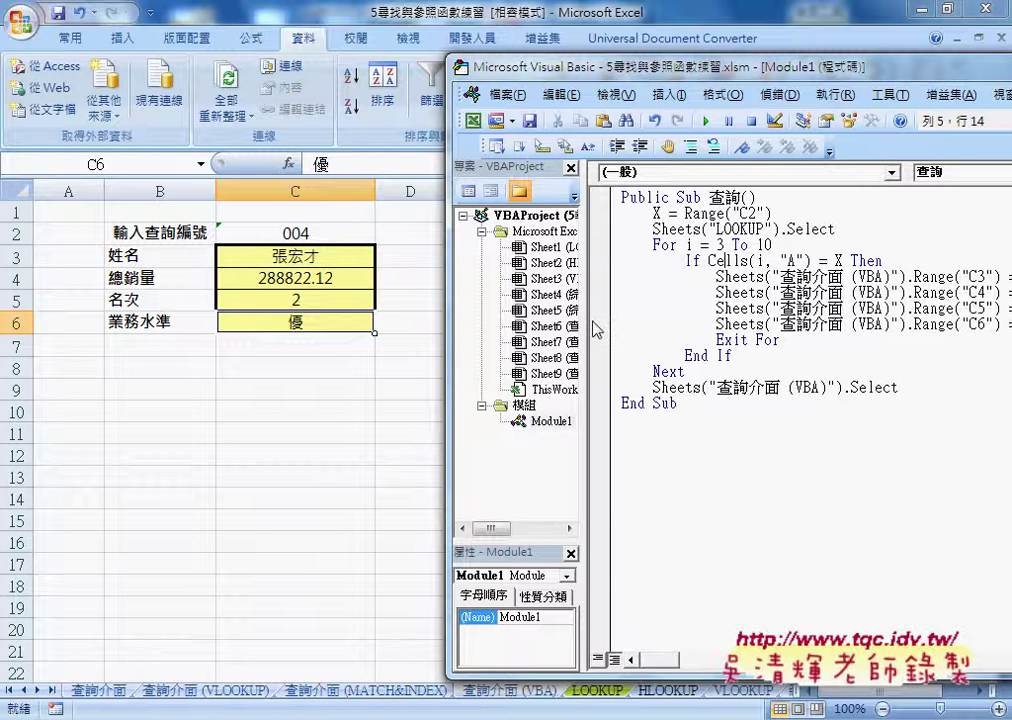
left_click_drag(593, 322, 631, 322)
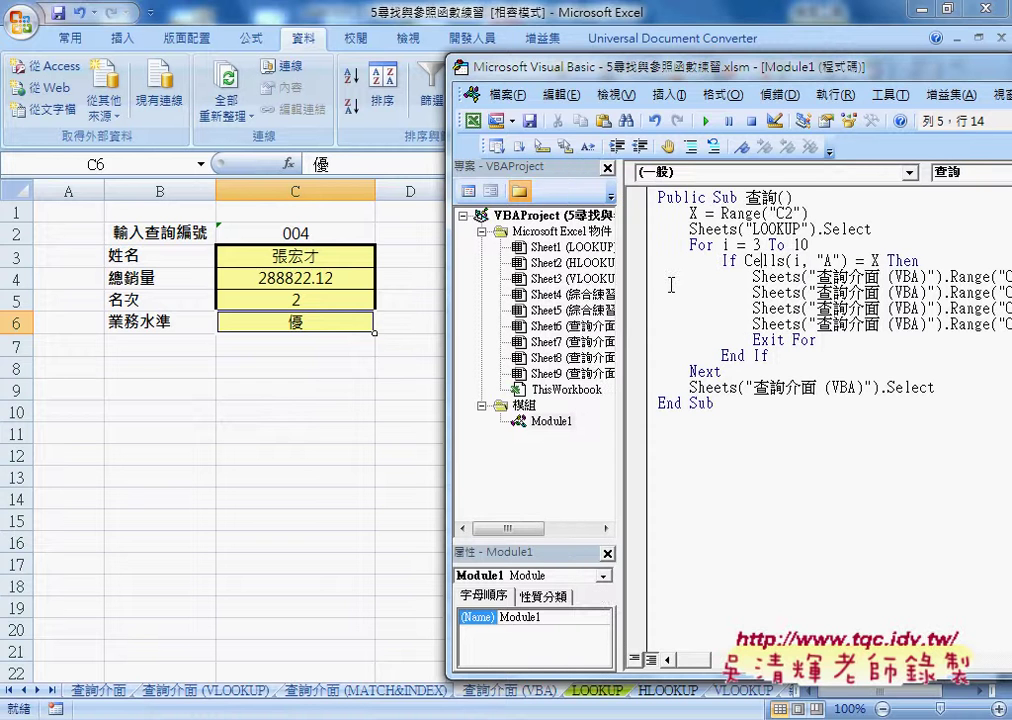
left_click(339, 230)
Step: Switch the query ID to 003 and rerun 查詢, giving 211348.68, rank 6, 良
left_click(384, 234)
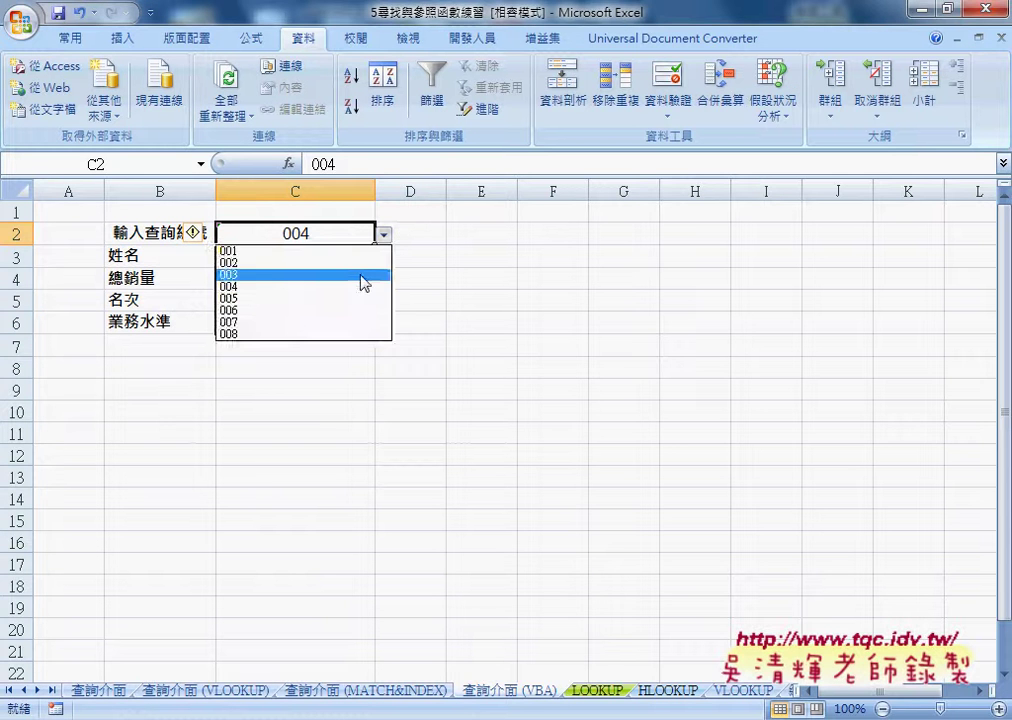
left_click(361, 274)
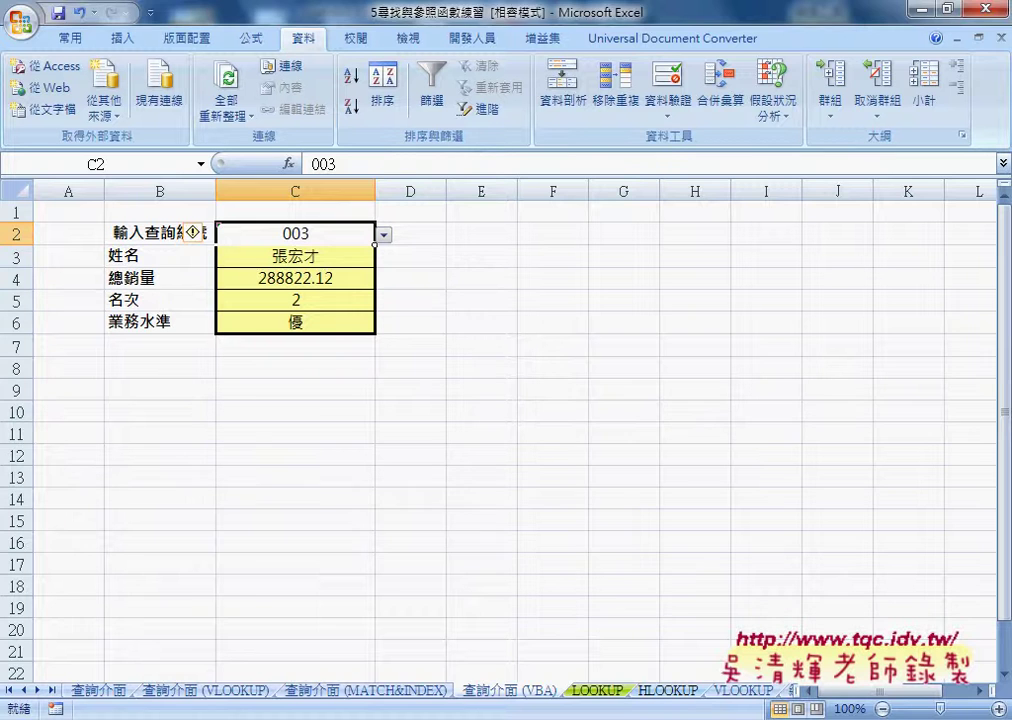
left_click(526, 658)
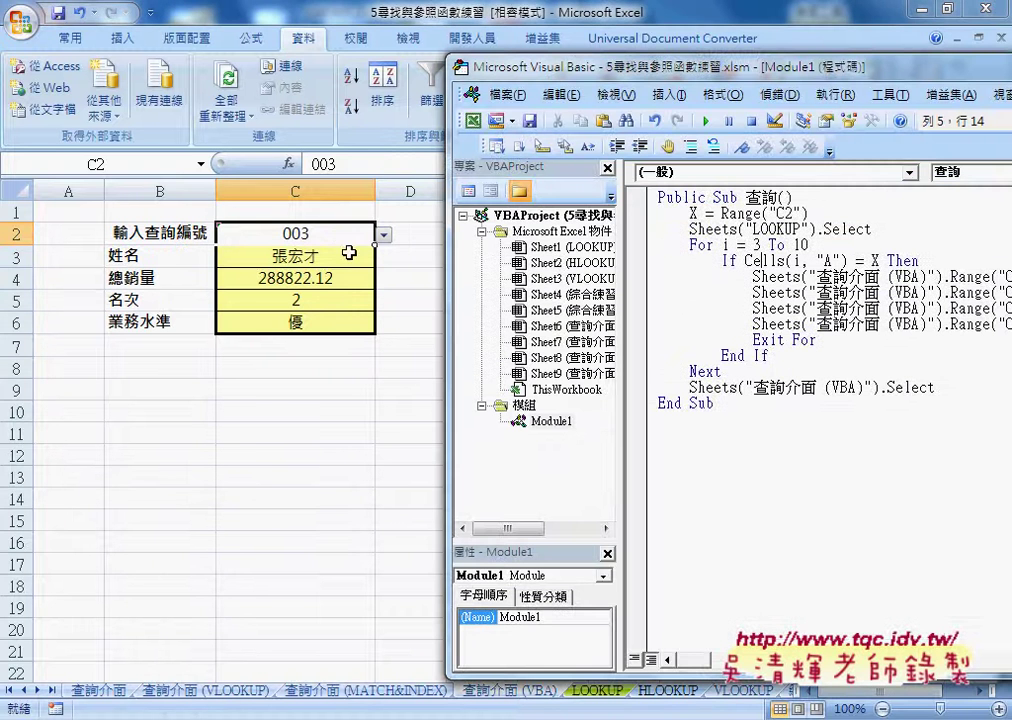
left_click(706, 121)
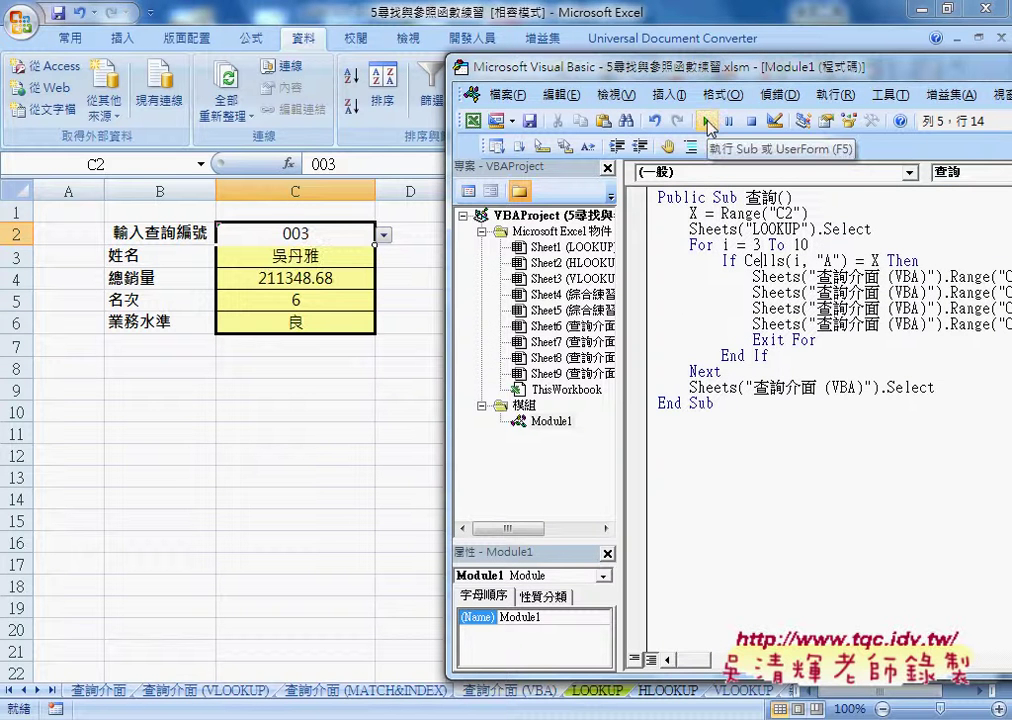
left_click_drag(716, 403, 650, 192)
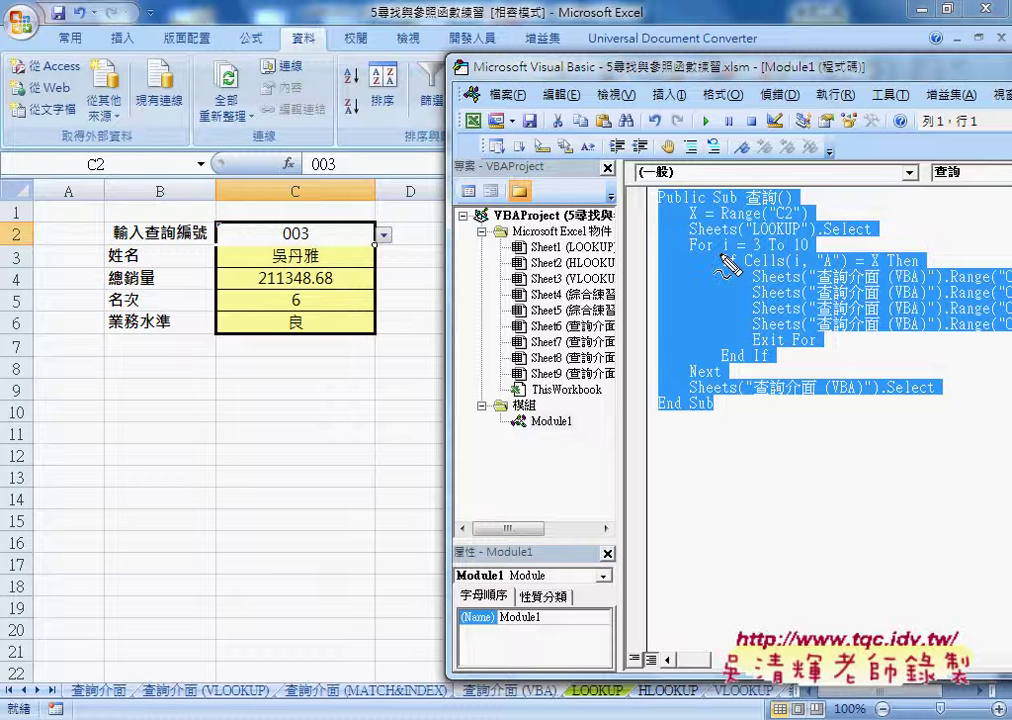
left_click_drag(300, 222, 318, 224)
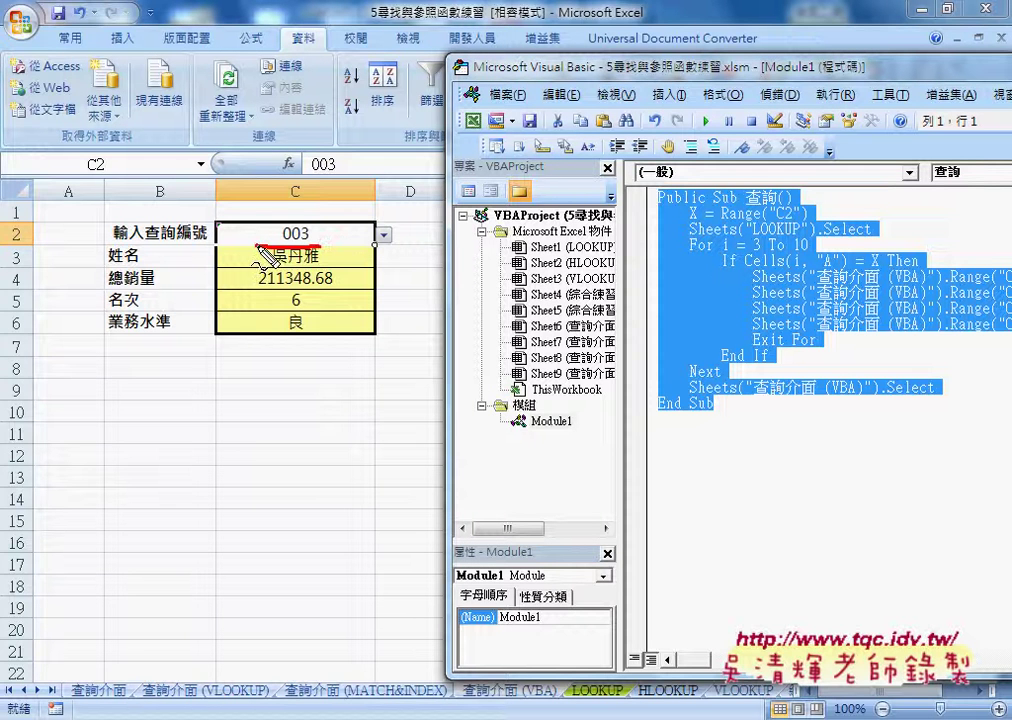
mouse_move(378, 142)
left_mouse_down()
mouse_move(300, 218)
mouse_move(324, 206)
left_mouse_up()
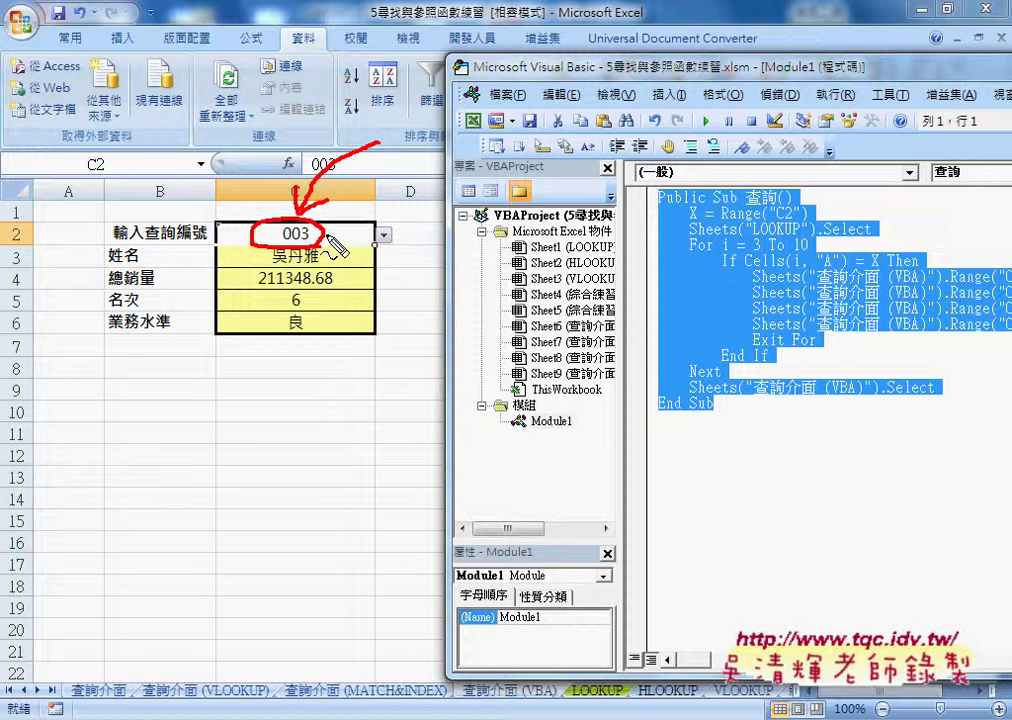
mouse_move(328, 226)
left_mouse_down()
mouse_move(508, 178)
mouse_move(630, 214)
left_mouse_up()
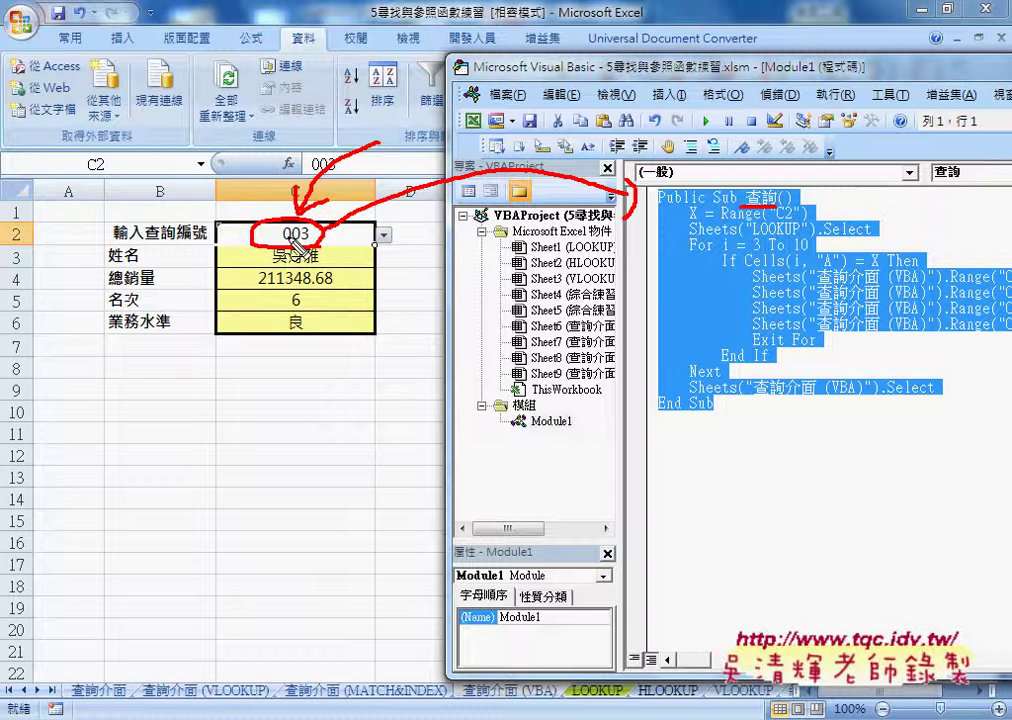
left_click_drag(185, 274, 244, 242)
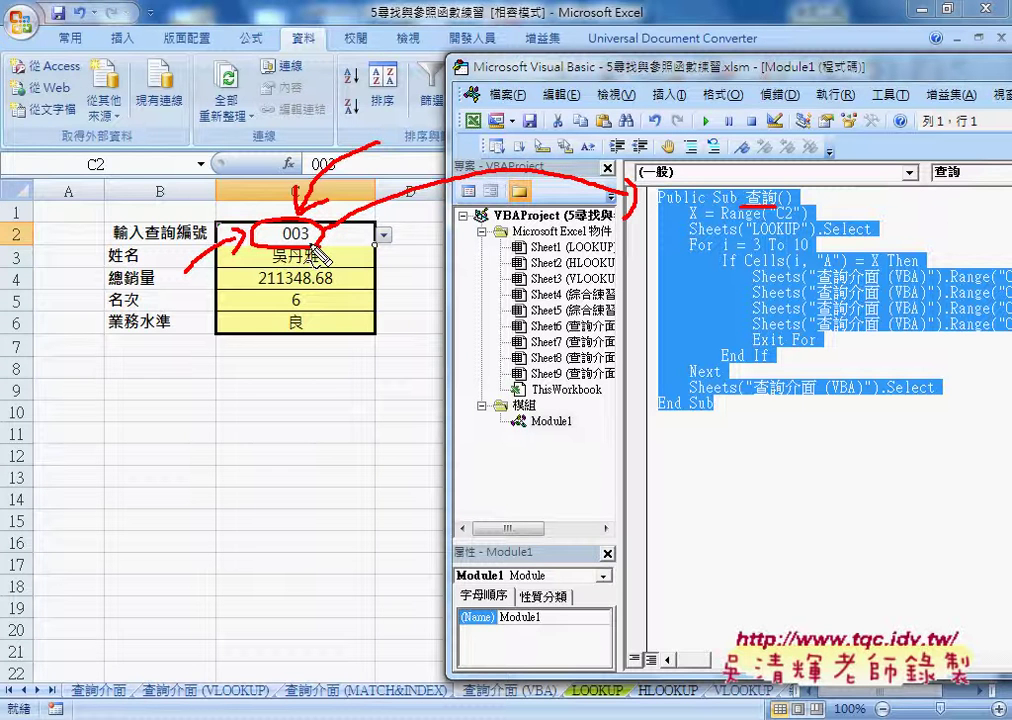
left_click_drag(326, 247, 338, 240)
key("Escape")
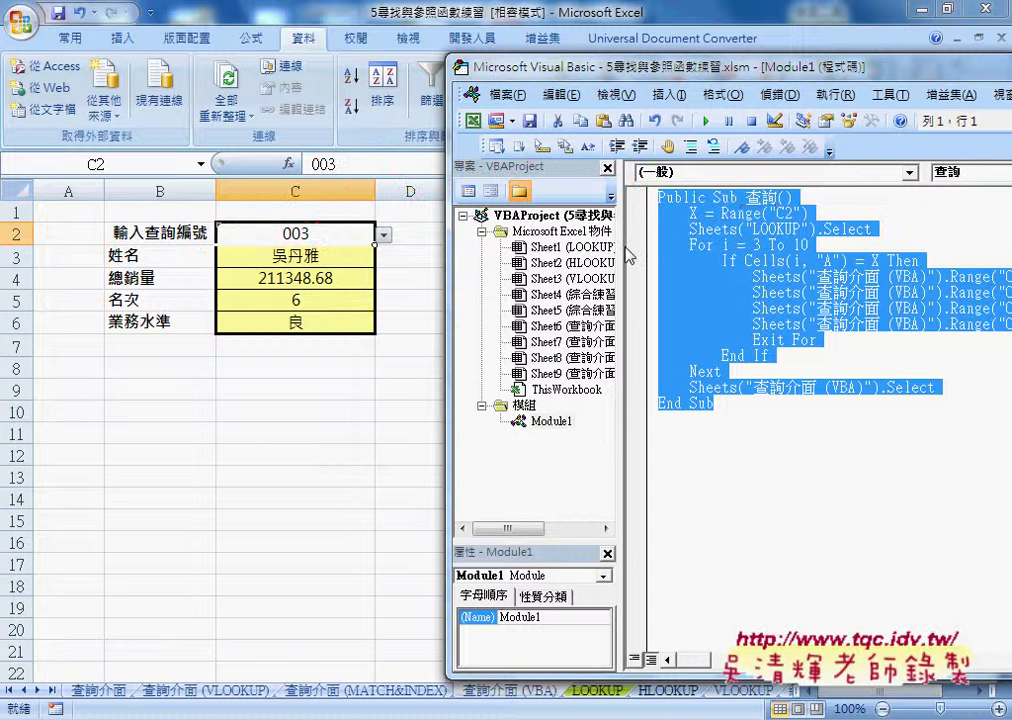
left_click_drag(648, 246, 670, 248)
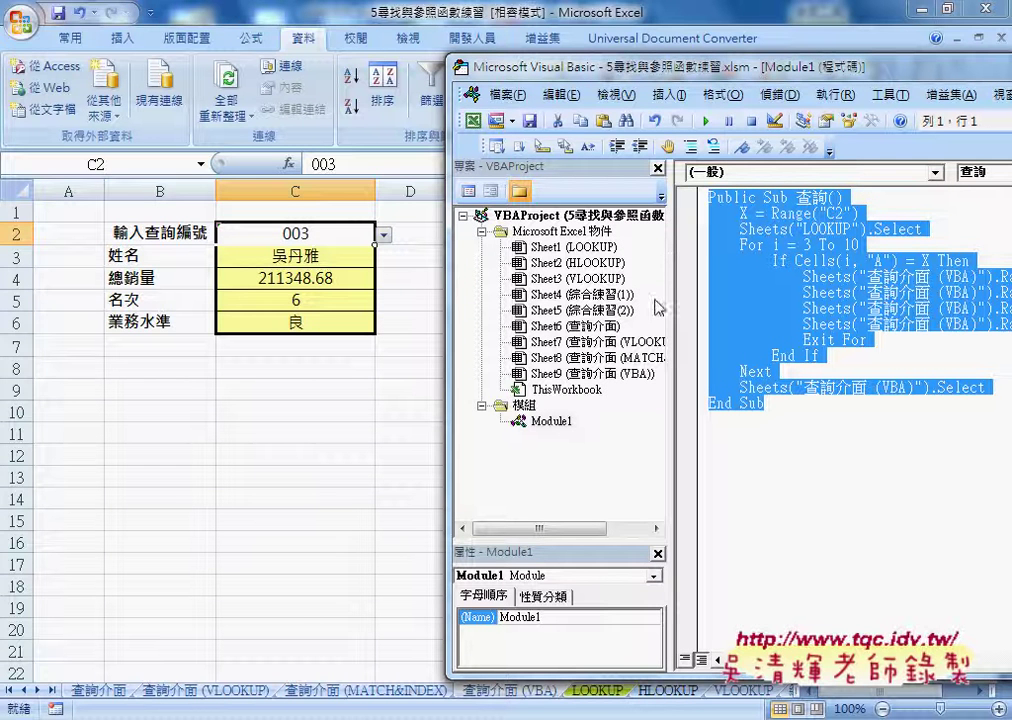
left_click(610, 375)
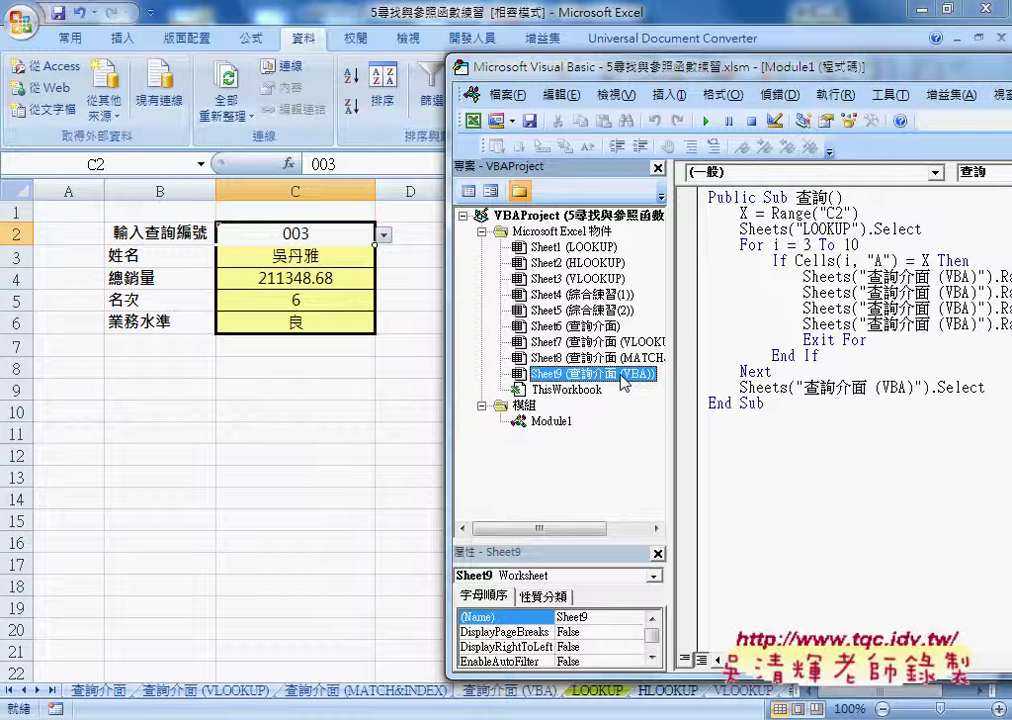
Step: Reveal more sheet tabs past HLOOKUP and open the 綜合練習(1) blood-type exercise sheet
left_click(665, 692)
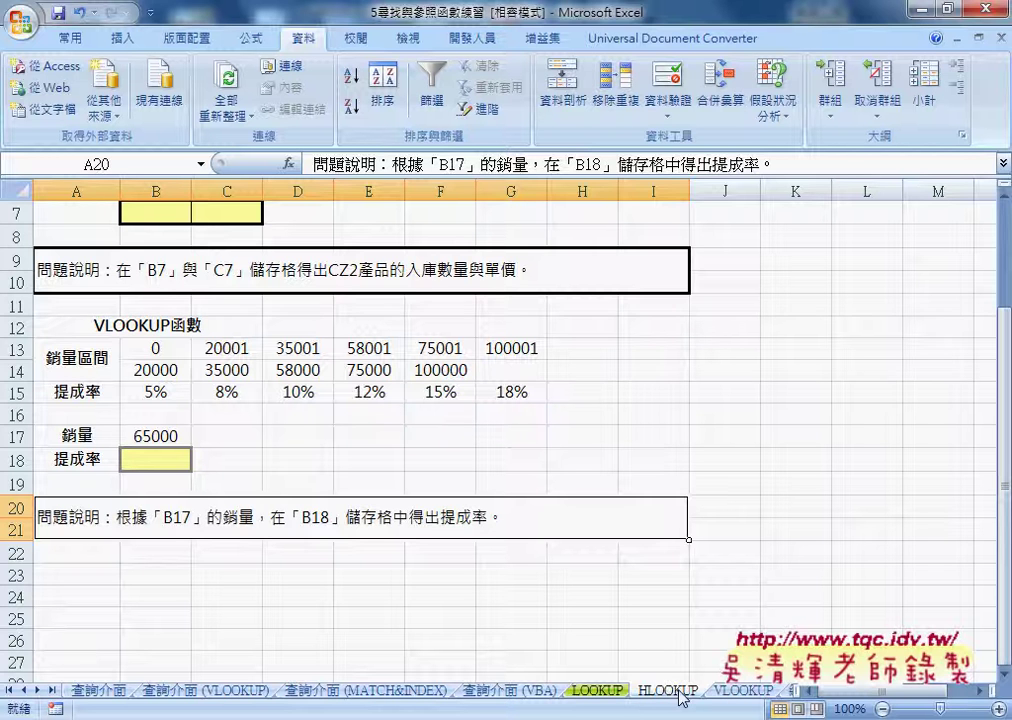
left_click_drag(800, 690, 878, 690)
left_click(820, 692)
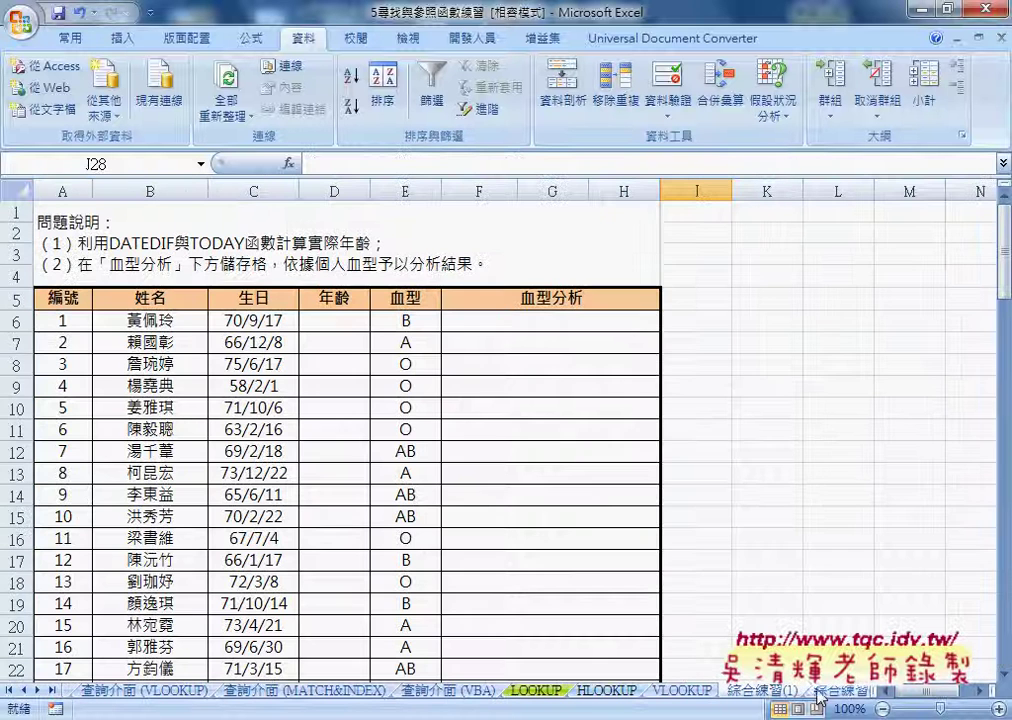